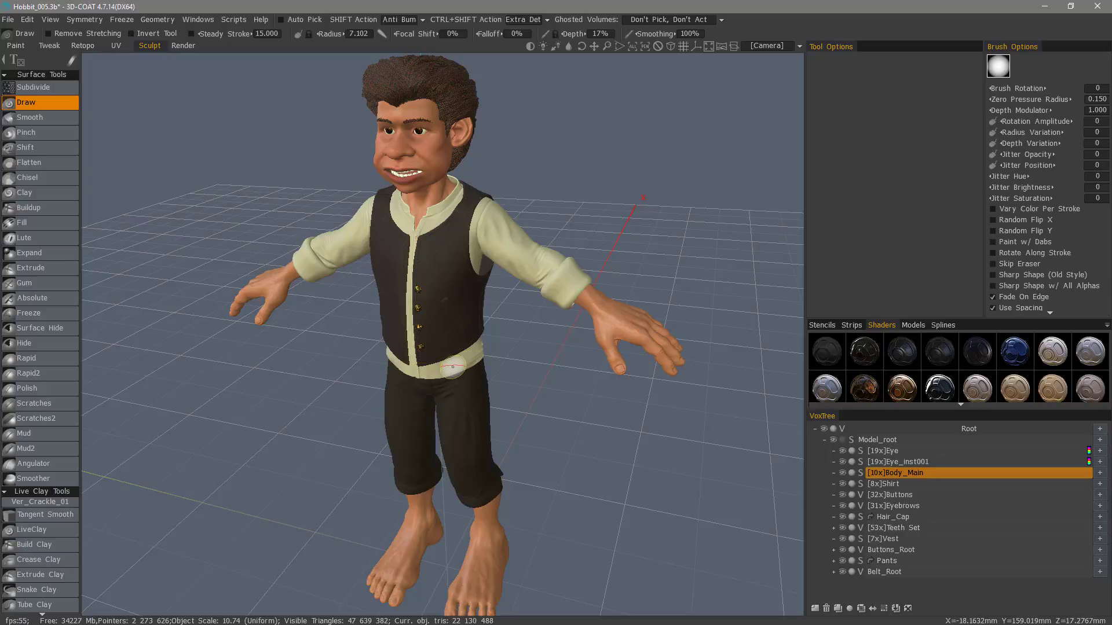
Step: Isolate the Body_Main sculpt layer so the other layers are hidden, and switch to the Retopo workspace
{"action": "key", "text": "alt"}
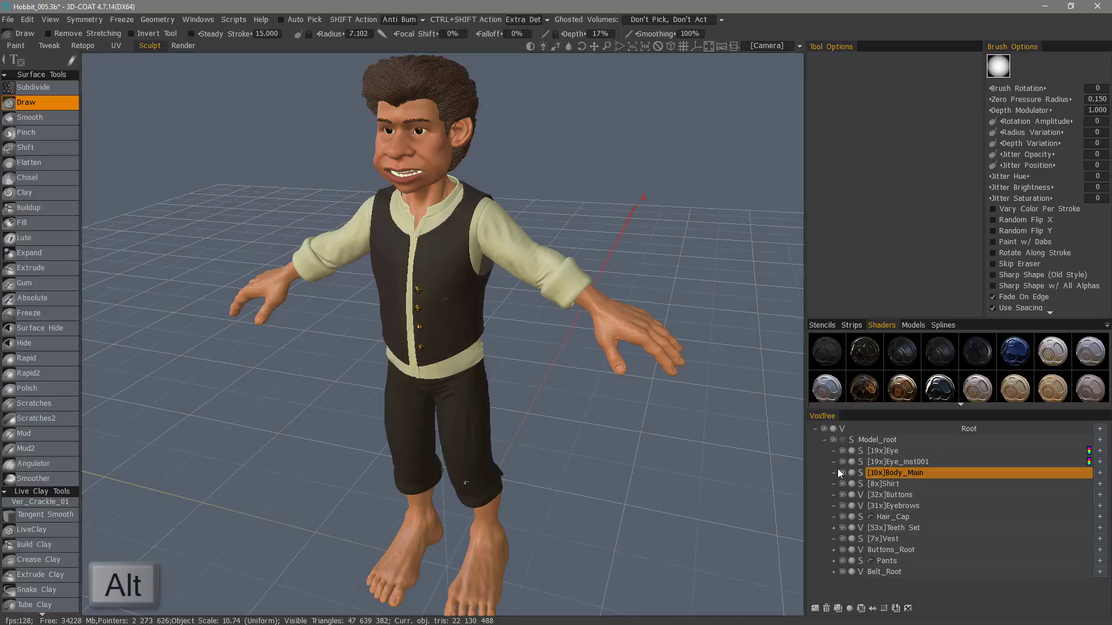
{"action": "left_click", "coordinate": [842, 473], "text": "alt"}
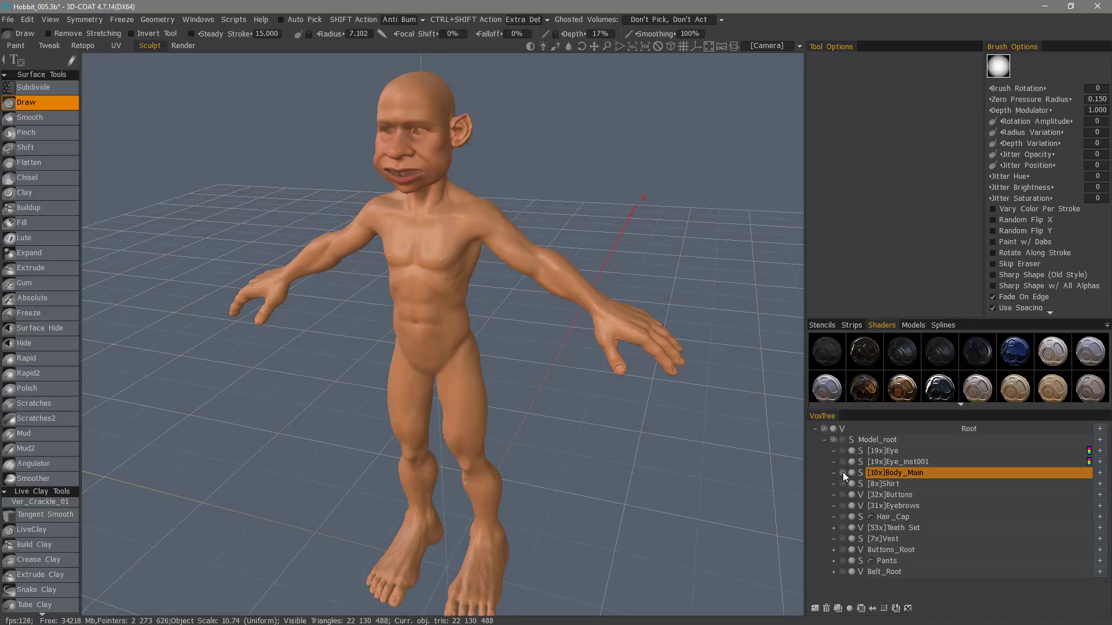
{"action": "left_click", "coordinate": [77, 47]}
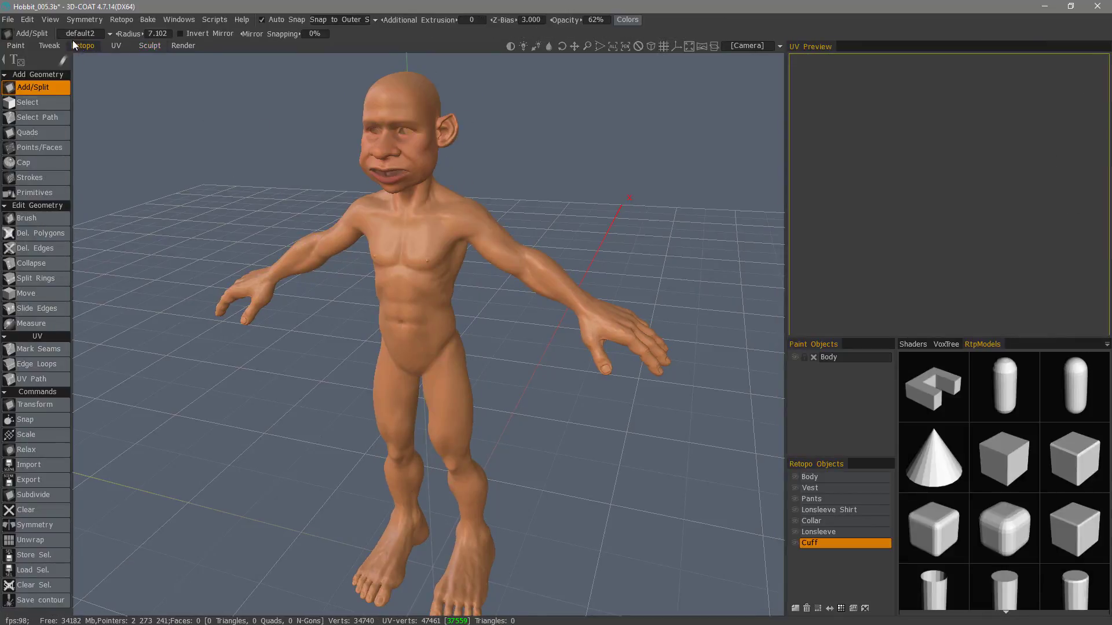
Step: Insert the chamfered cylinder from the preset retopo models, scale it down and raise it around the legs to Y 105.837
{"action": "mouse_move", "coordinate": [215, 186]}
{"action": "left_mouse_down"}
{"action": "mouse_move", "coordinate": [299, 216]}
{"action": "mouse_move", "coordinate": [333, 207]}
{"action": "mouse_move", "coordinate": [366, 377]}
{"action": "mouse_move", "coordinate": [645, 442]}
{"action": "mouse_move", "coordinate": [556, 435]}
{"action": "mouse_move", "coordinate": [469, 377]}
{"action": "left_mouse_up"}
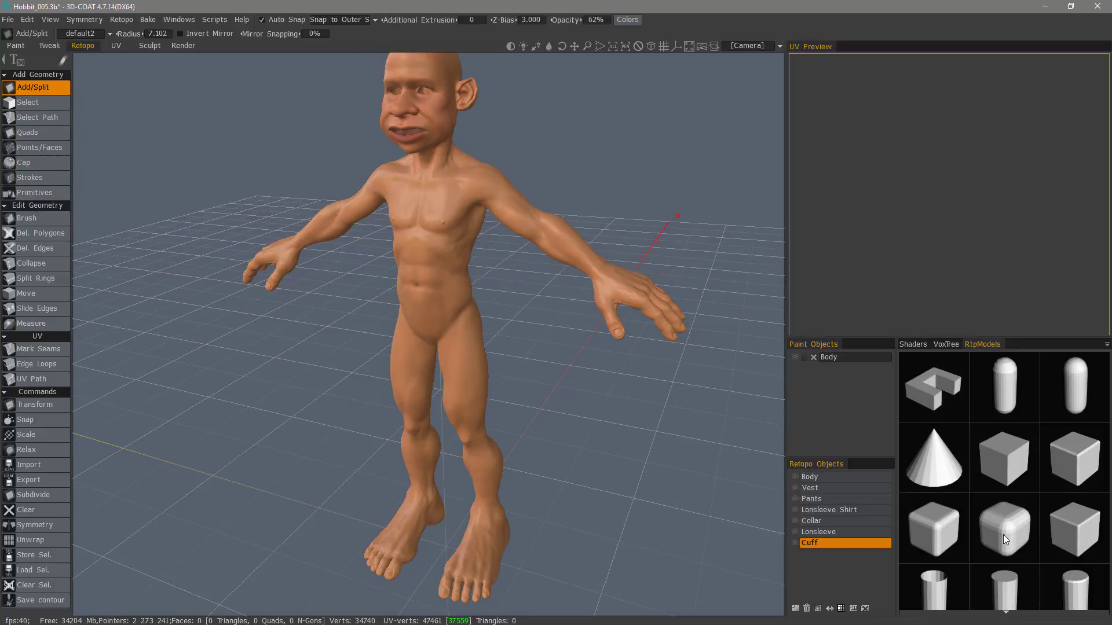
{"action": "scroll", "coordinate": [981, 489], "scroll_direction": "down", "scroll_amount": 1}
{"action": "left_click", "coordinate": [981, 491]}
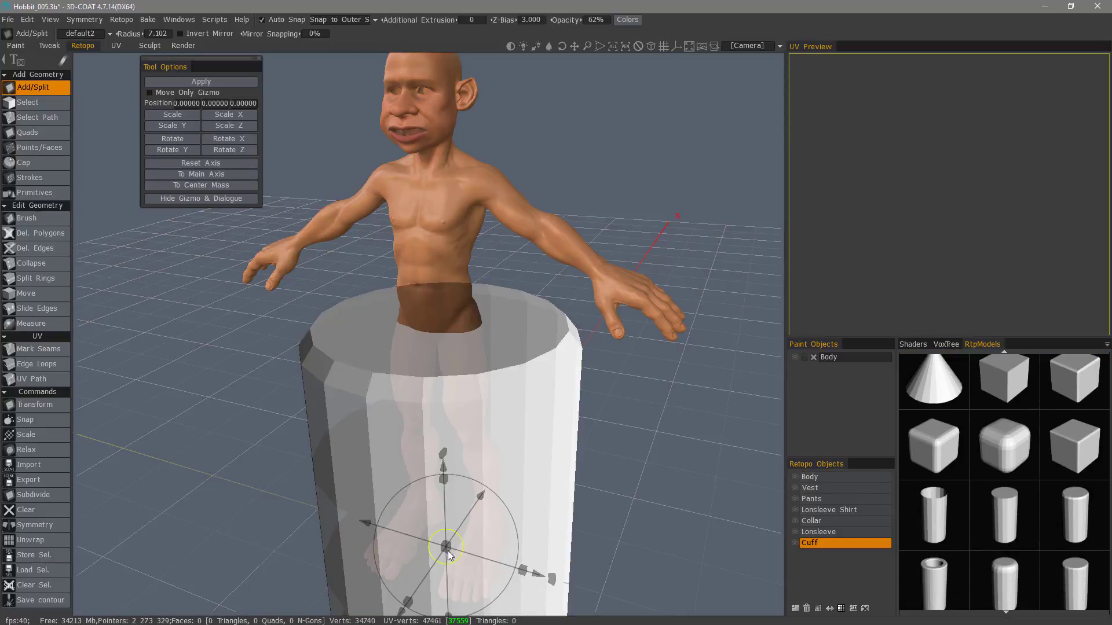
{"action": "left_click_drag", "start_coordinate": [449, 554], "coordinate": [393, 545]}
{"action": "left_click_drag", "start_coordinate": [444, 470], "coordinate": [441, 316]}
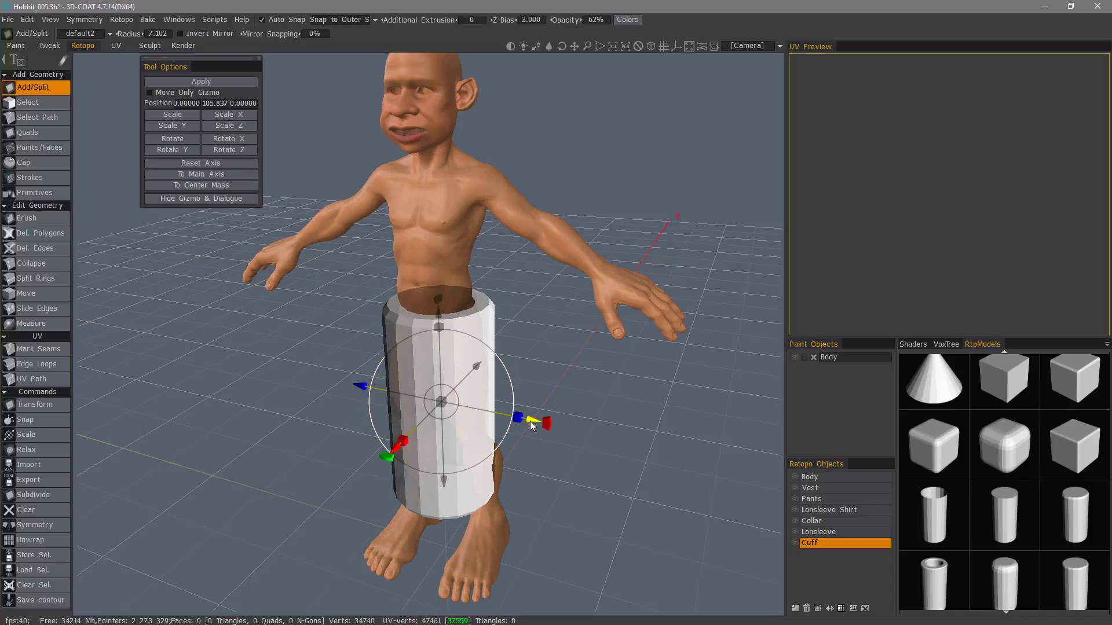
Step: Shrink the preset cylinder, move it onto the character's left leg at Z 13.7239, and tilt it to follow the thigh
{"action": "left_click_drag", "start_coordinate": [524, 425], "coordinate": [550, 428]}
{"action": "left_click_drag", "start_coordinate": [457, 407], "coordinate": [435, 407]}
{"action": "left_click_drag", "start_coordinate": [570, 426], "coordinate": [572, 424]}
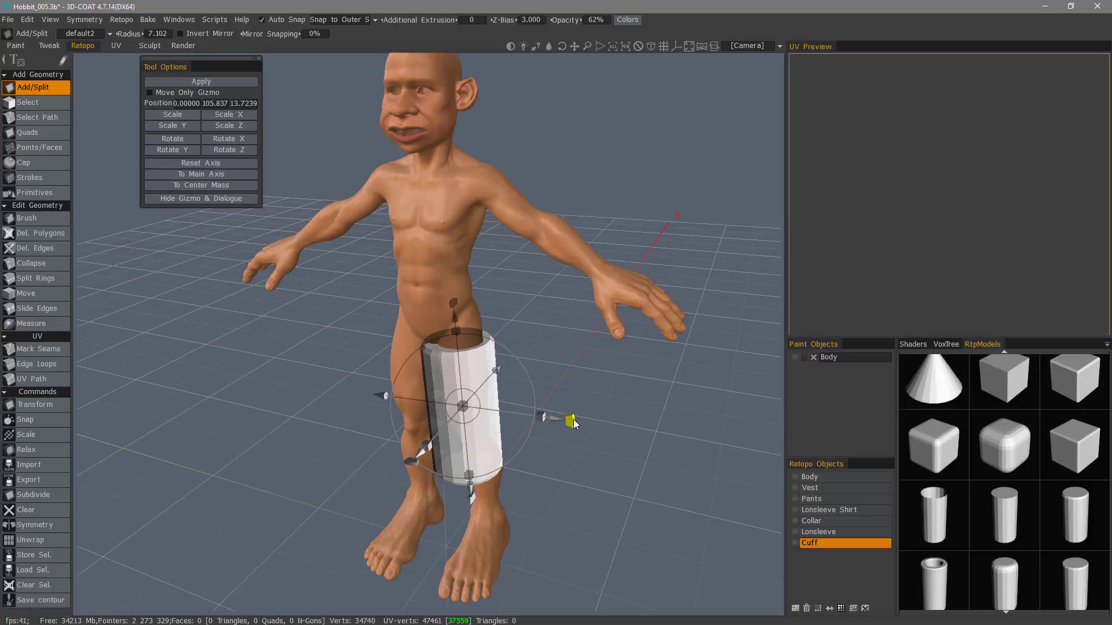
{"action": "left_click", "coordinate": [572, 422]}
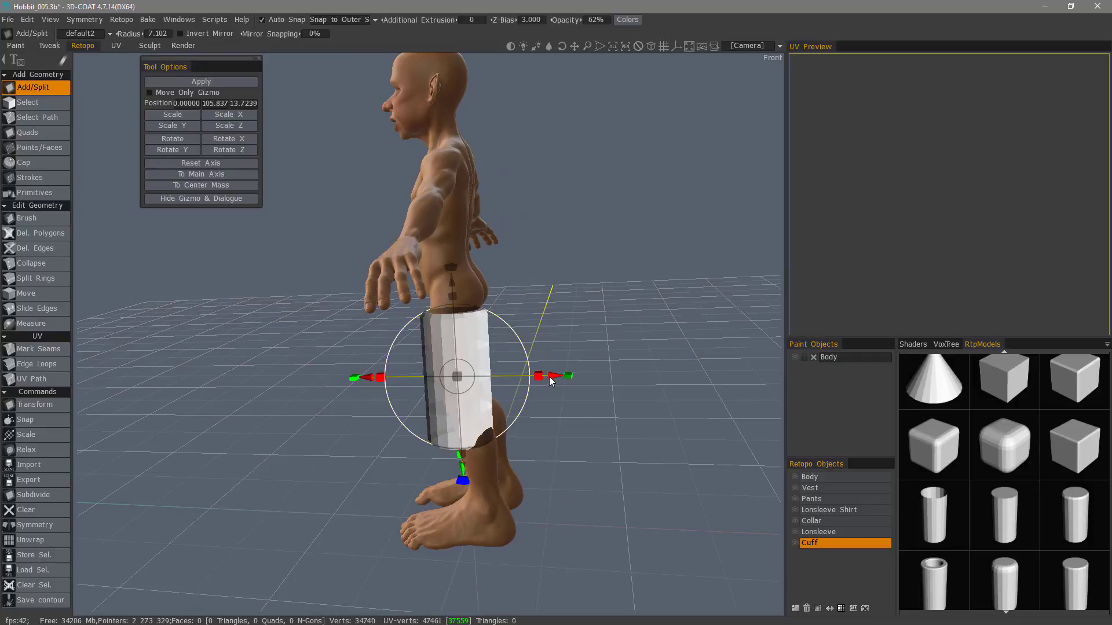
{"action": "left_click_drag", "start_coordinate": [553, 379], "coordinate": [556, 377]}
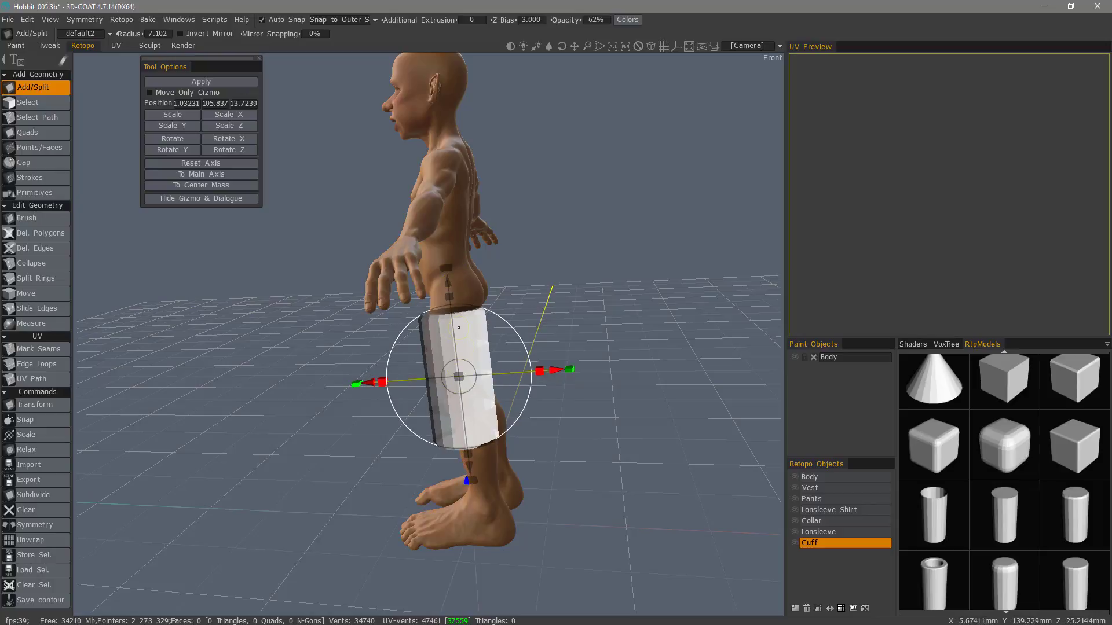
Step: Nudge the preset cylinder outward on the left leg to Z 15.7203 and apply it without snapping to the reference mesh
{"action": "middle_click_drag", "start_coordinate": [459, 348], "coordinate": [499, 378]}
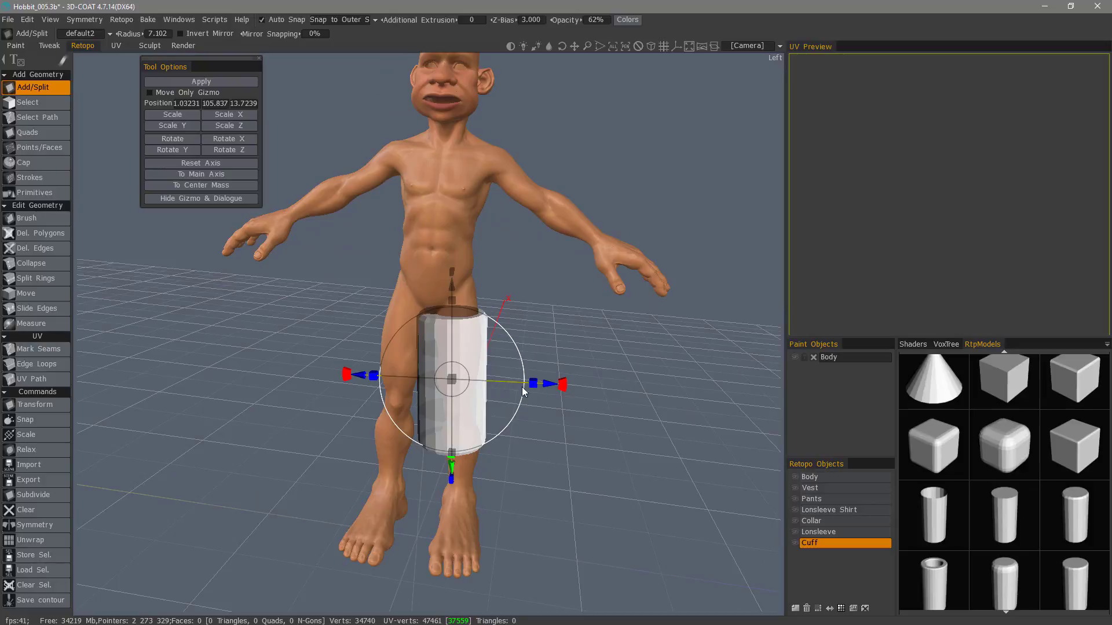
{"action": "left_click_drag", "start_coordinate": [548, 384], "coordinate": [558, 402]}
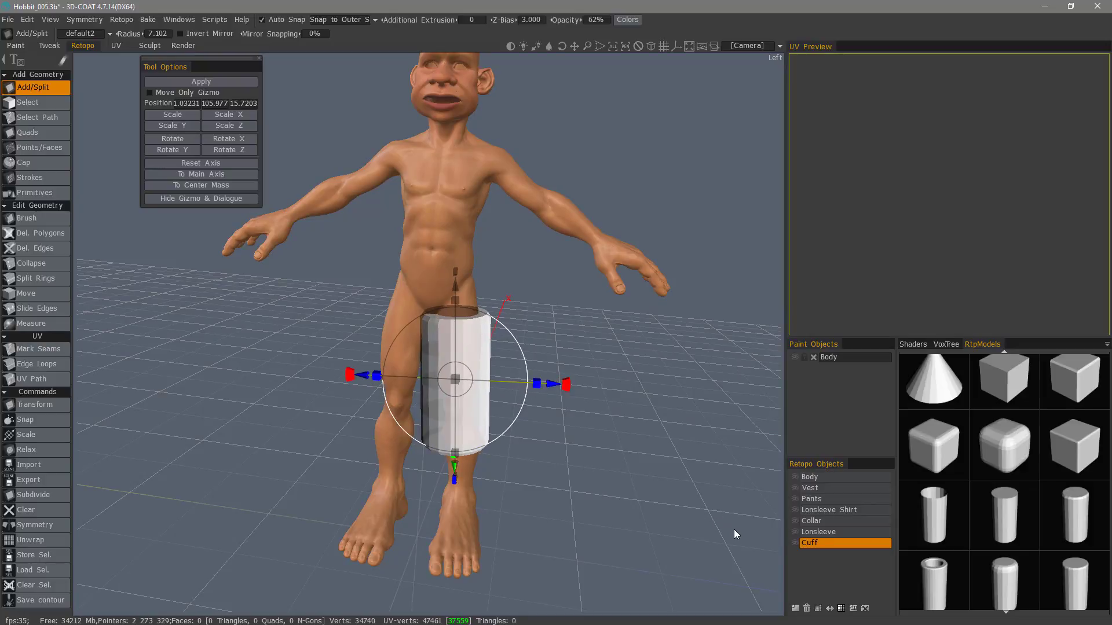
{"action": "key", "text": "Return"}
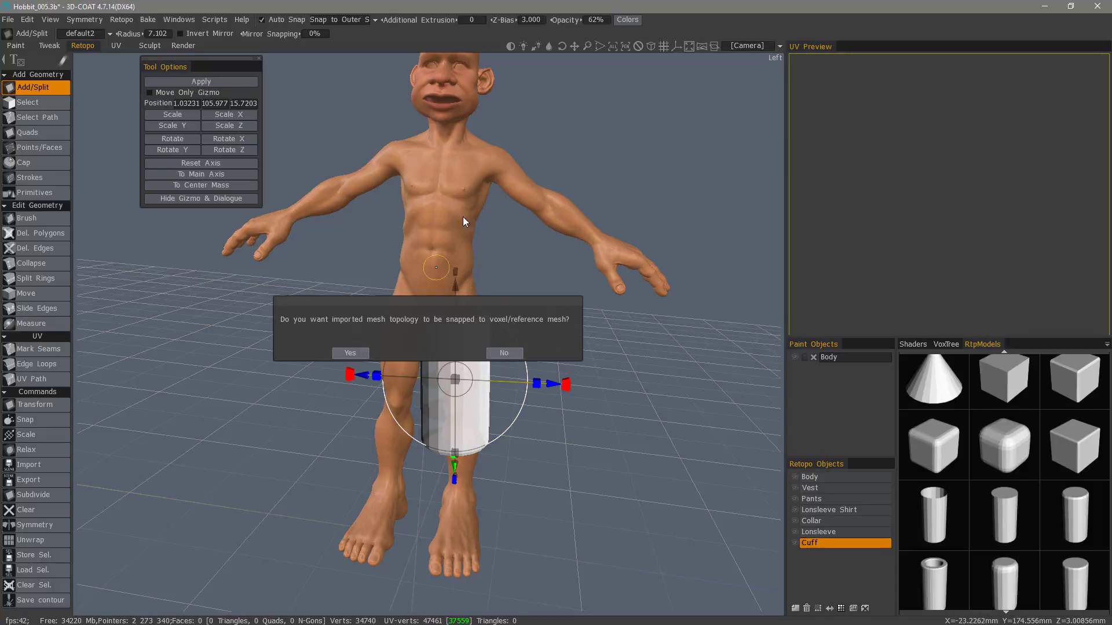
{"action": "left_click", "coordinate": [506, 353]}
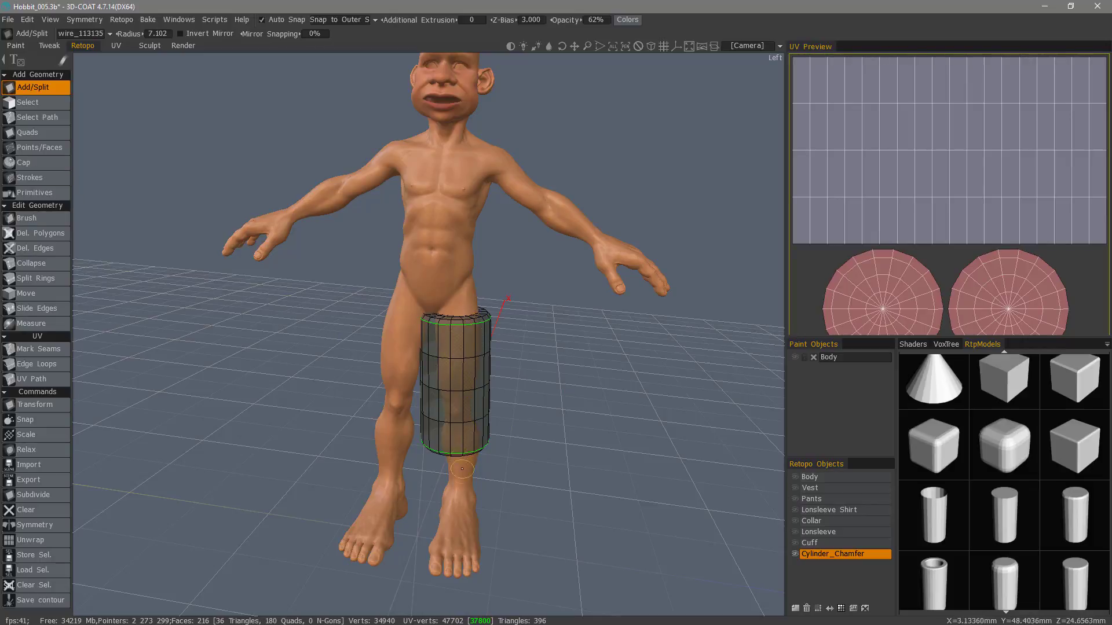
Step: Delete the Cylinder_Chamfer retopo object
{"action": "left_click", "coordinate": [853, 554]}
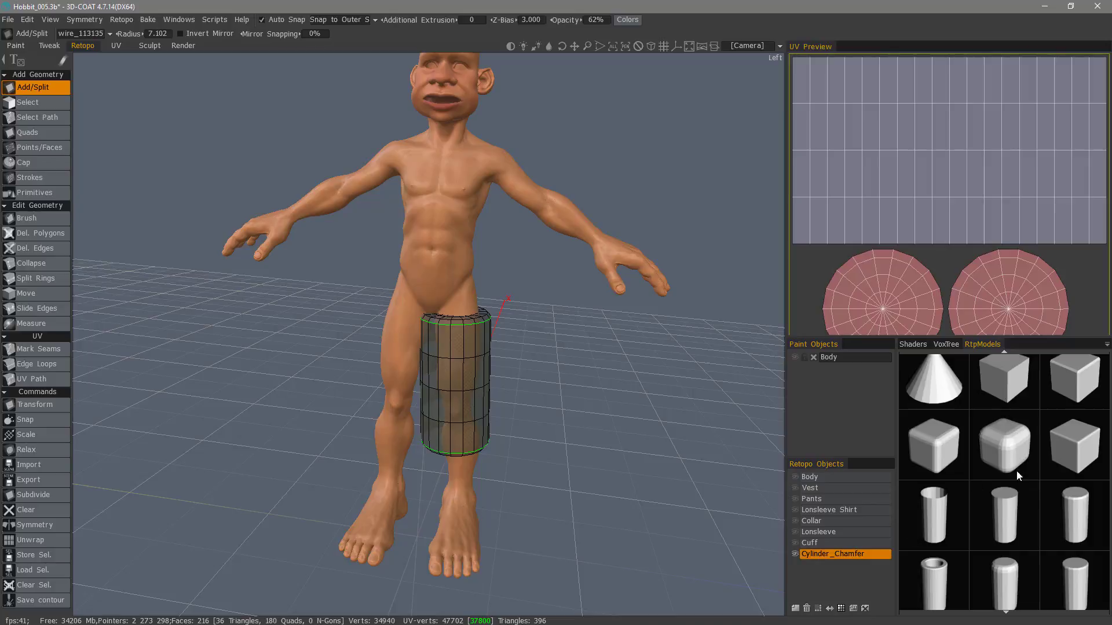
{"action": "left_click", "coordinate": [806, 608]}
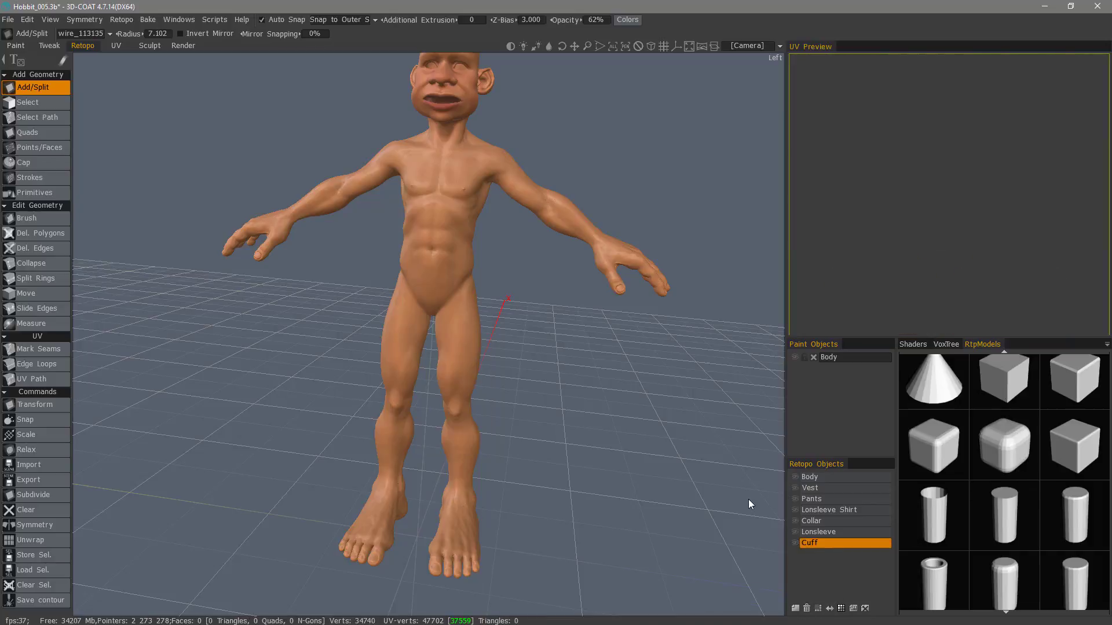
Step: Start a cylinder with the Primitives tool and set it to 12 sides
{"action": "left_click", "coordinate": [40, 193]}
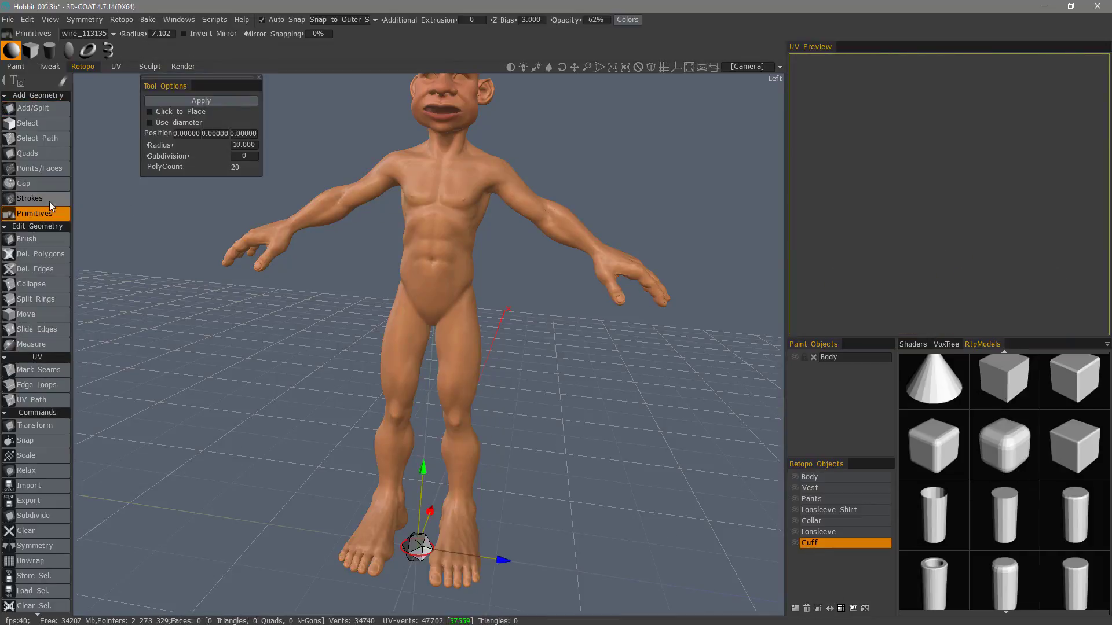
{"action": "left_click", "coordinate": [49, 51]}
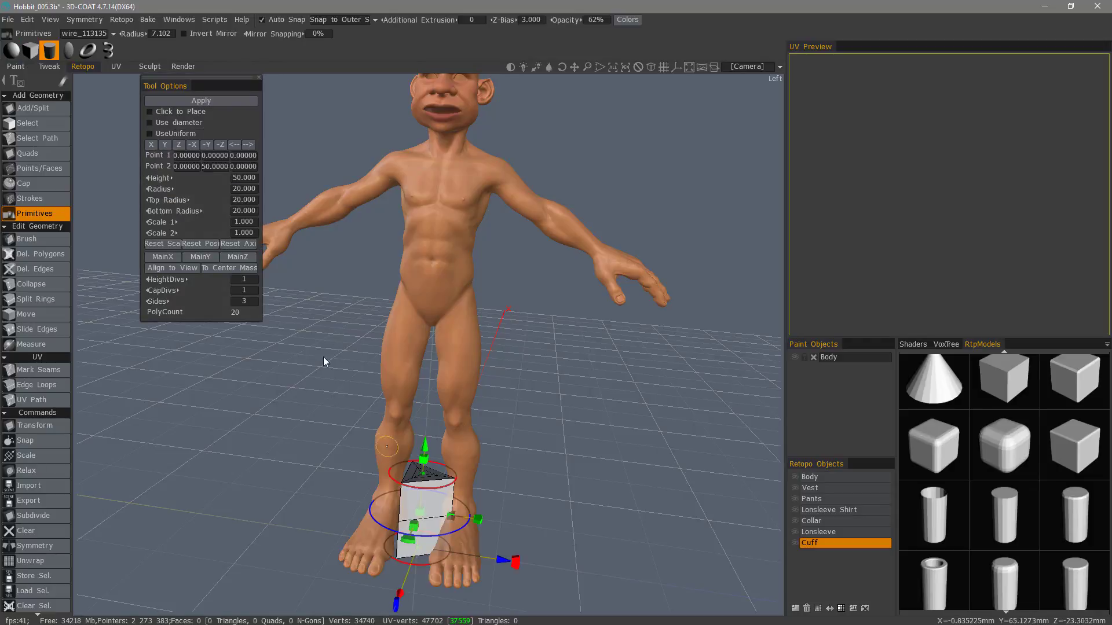
{"action": "left_click_drag", "start_coordinate": [191, 305], "coordinate": [223, 307]}
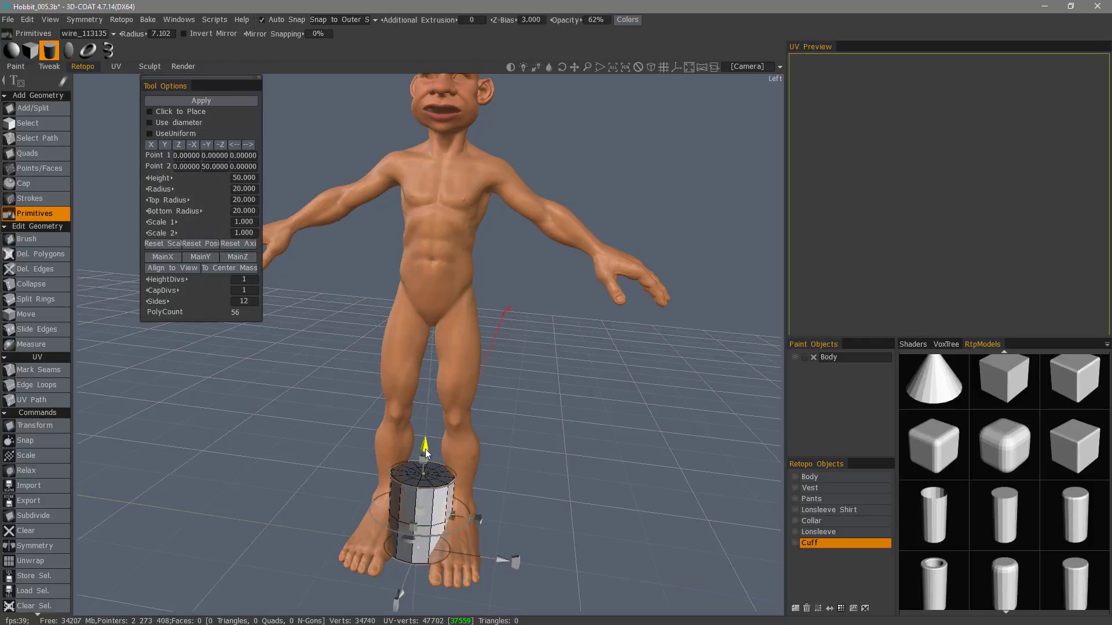
Step: Position the cylinder around the left thigh, with height 67.085, radius about 22.739, 4 height divisions and 4 cap divisions
{"action": "left_click_drag", "start_coordinate": [425, 447], "coordinate": [468, 328]}
{"action": "left_click_drag", "start_coordinate": [507, 399], "coordinate": [561, 392]}
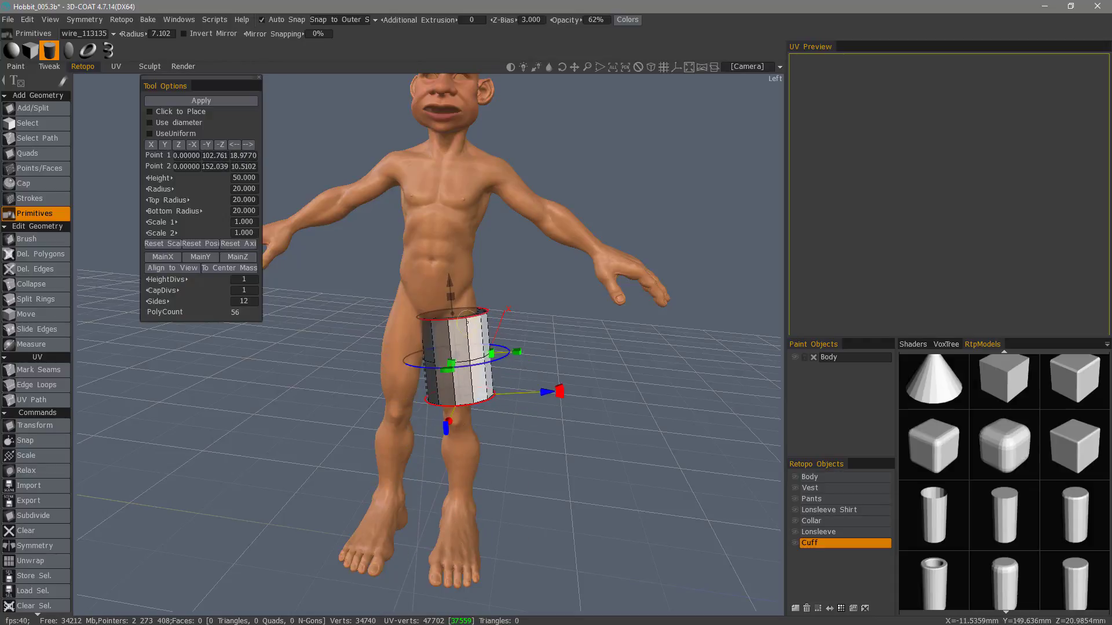
{"action": "left_click_drag", "start_coordinate": [444, 279], "coordinate": [453, 304]}
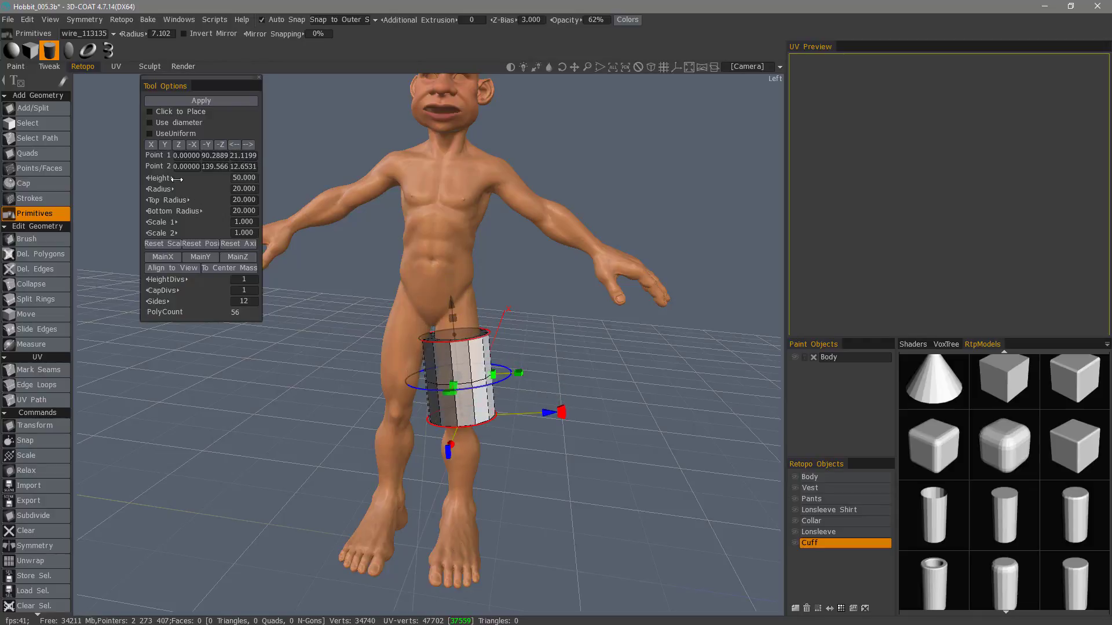
{"action": "left_click_drag", "start_coordinate": [174, 178], "coordinate": [195, 212]}
{"action": "left_click_drag", "start_coordinate": [193, 291], "coordinate": [192, 280]}
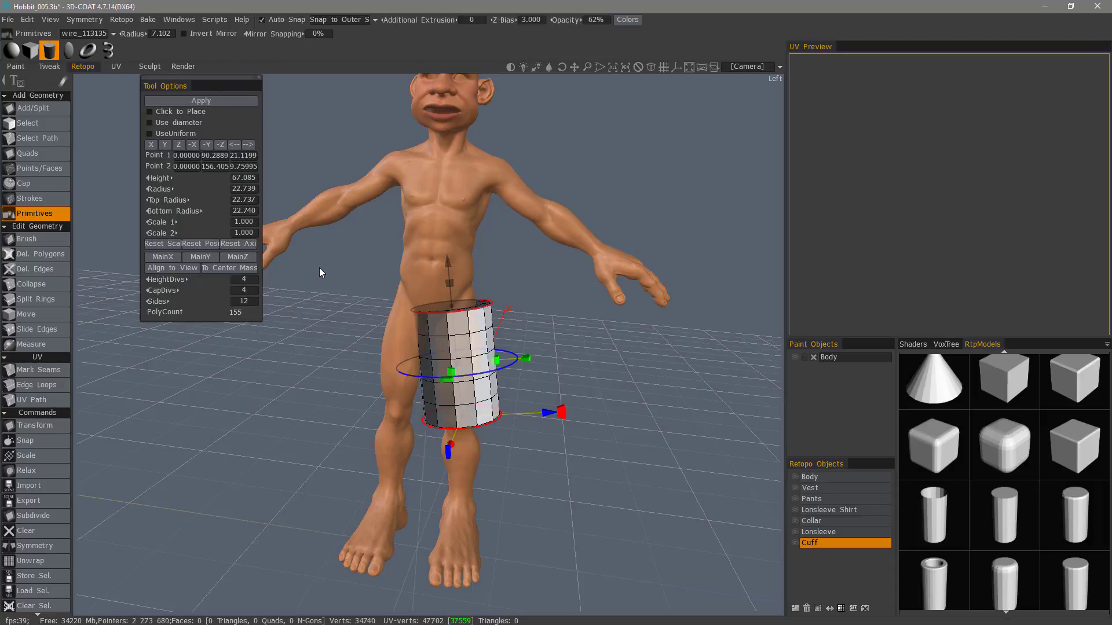
Step: Enable Click to Place for the cylinder, leaving Scale to Brush Radius and Use Stroke Direction off
{"action": "left_click", "coordinate": [150, 111]}
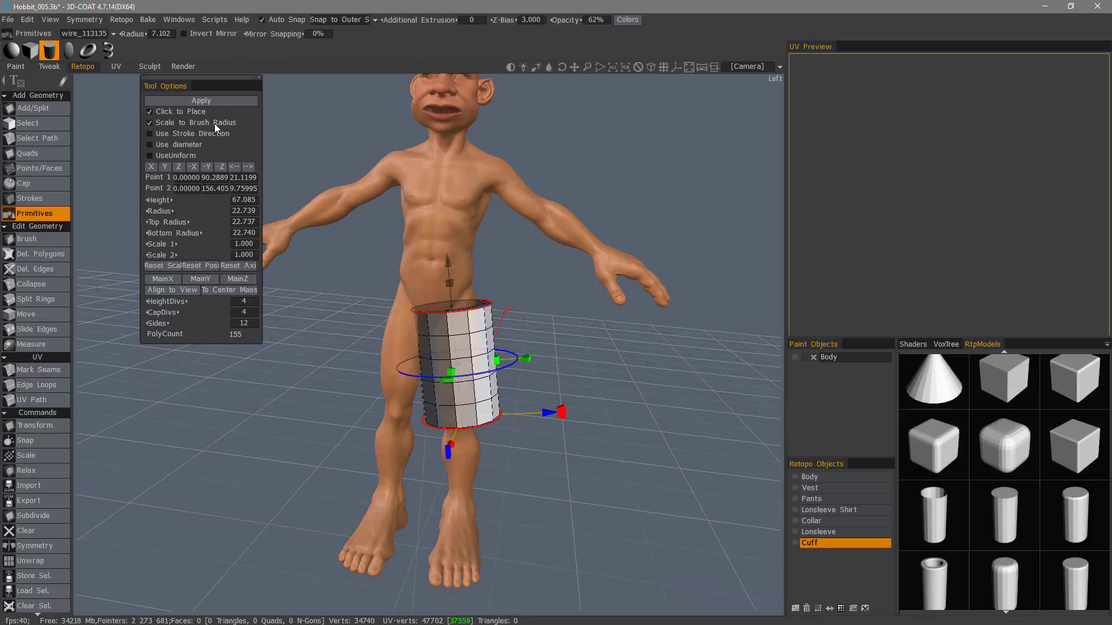
{"action": "left_click", "coordinate": [149, 134]}
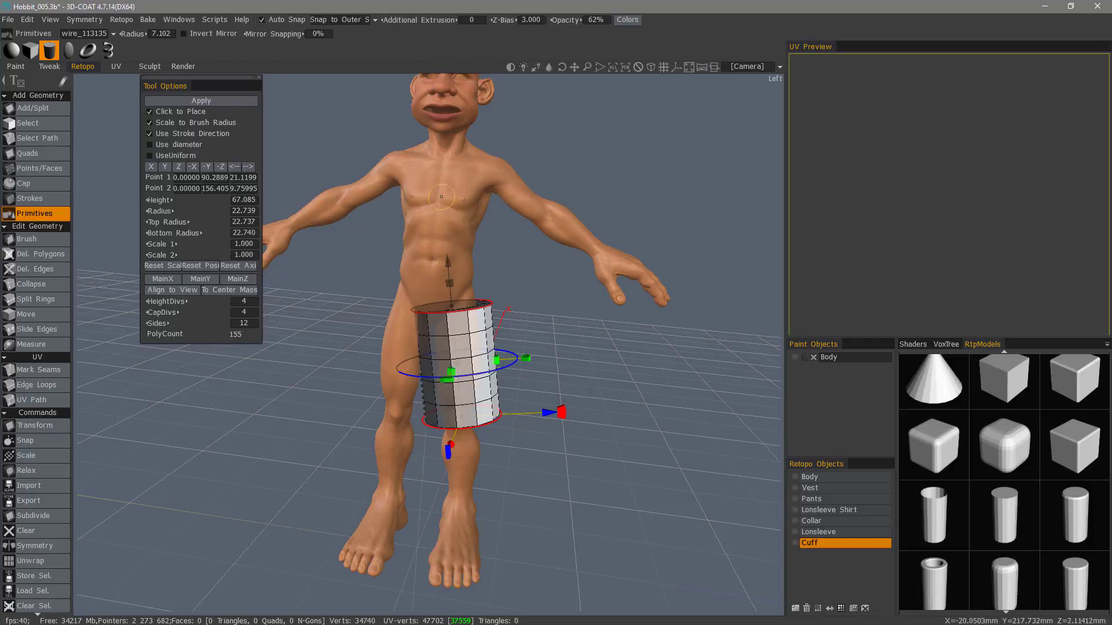
{"action": "left_click", "coordinate": [152, 124]}
{"action": "left_click", "coordinate": [151, 133]}
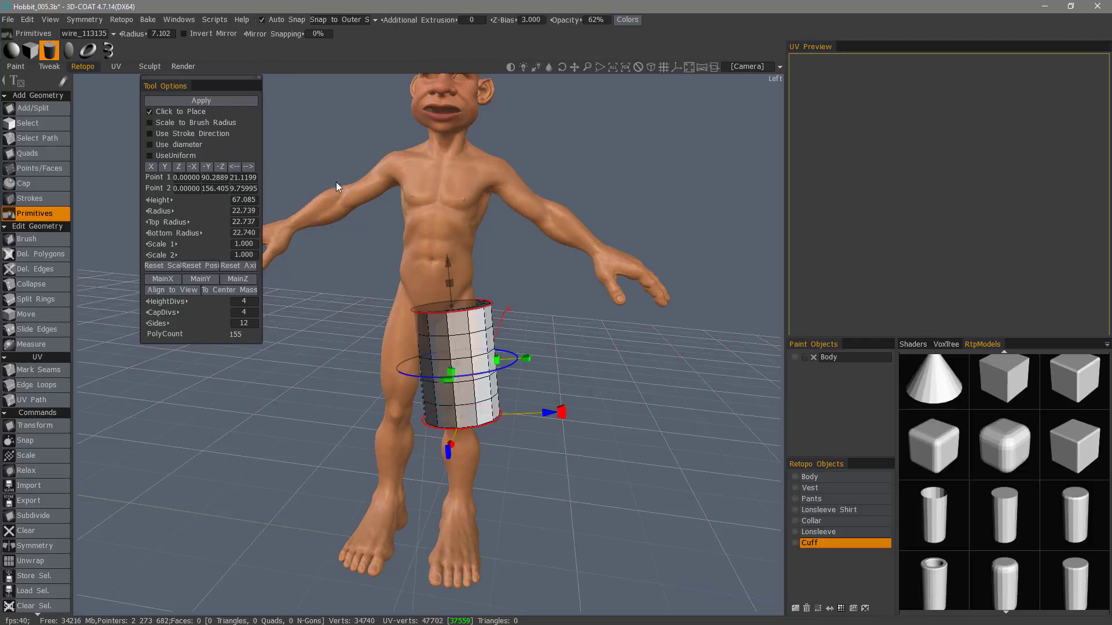
Step: Place the cylinder at its current size on the character's upper chest
{"action": "left_click", "coordinate": [457, 181]}
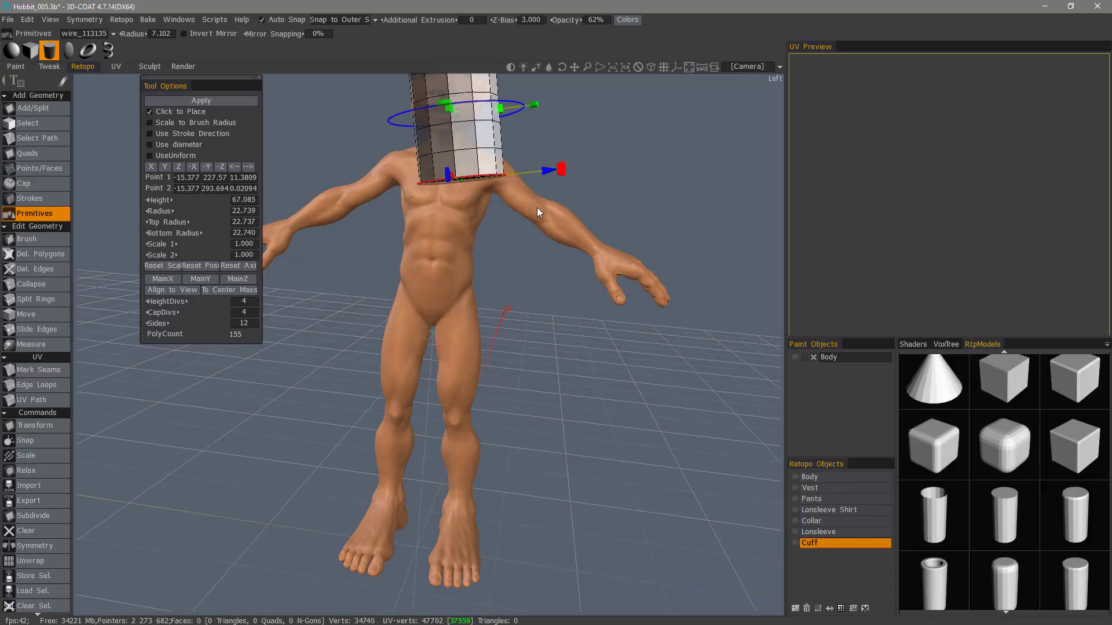
{"action": "middle_click_drag", "start_coordinate": [563, 144], "coordinate": [574, 269]}
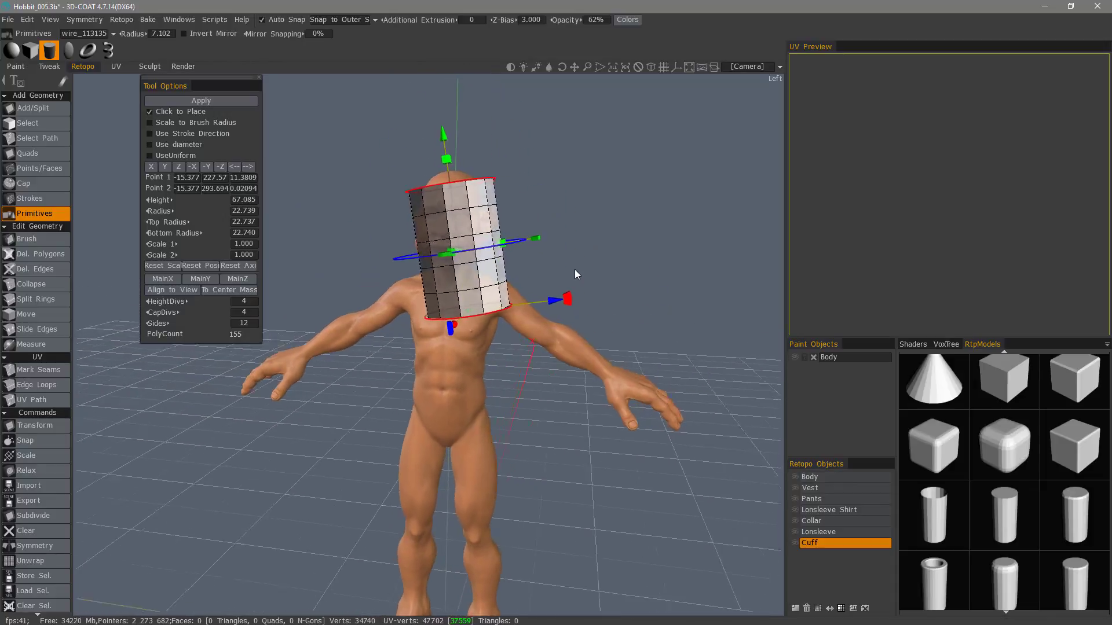
{"action": "left_click_drag", "start_coordinate": [575, 270], "coordinate": [573, 276]}
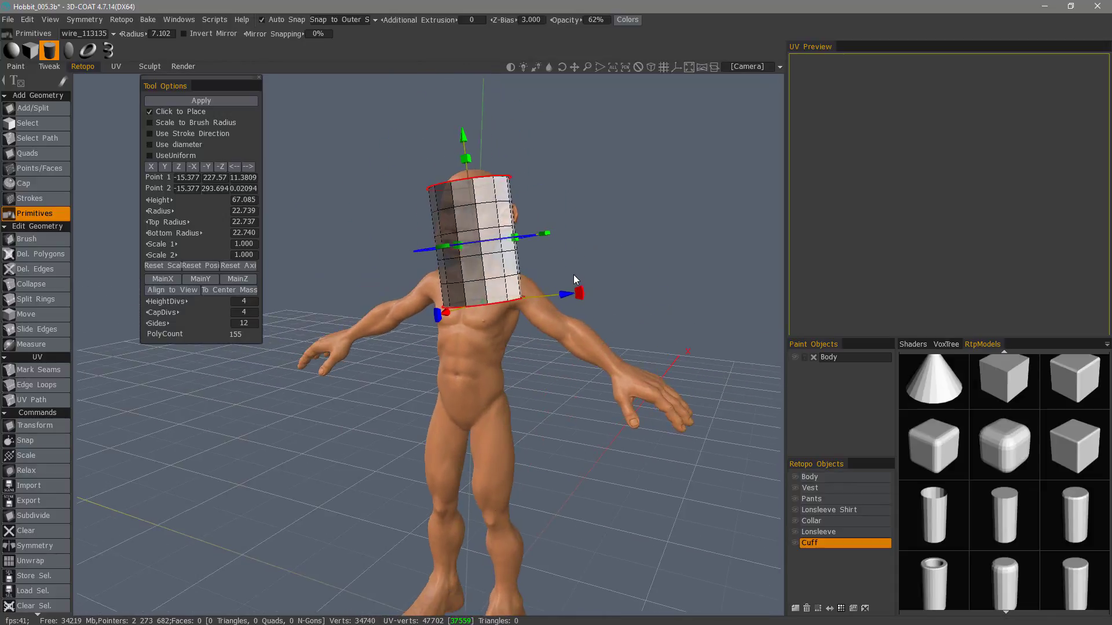
Step: Enable Scale to Brush Radius and Use Stroke Direction, and place the cylinder on the character's right shoulder
{"action": "left_click", "coordinate": [150, 123]}
{"action": "left_click", "coordinate": [149, 133]}
{"action": "mouse_move", "coordinate": [324, 186]}
{"action": "left_mouse_down"}
{"action": "mouse_move", "coordinate": [404, 196]}
{"action": "mouse_move", "coordinate": [415, 264]}
{"action": "left_mouse_up"}
{"action": "left_click", "coordinate": [421, 250]}
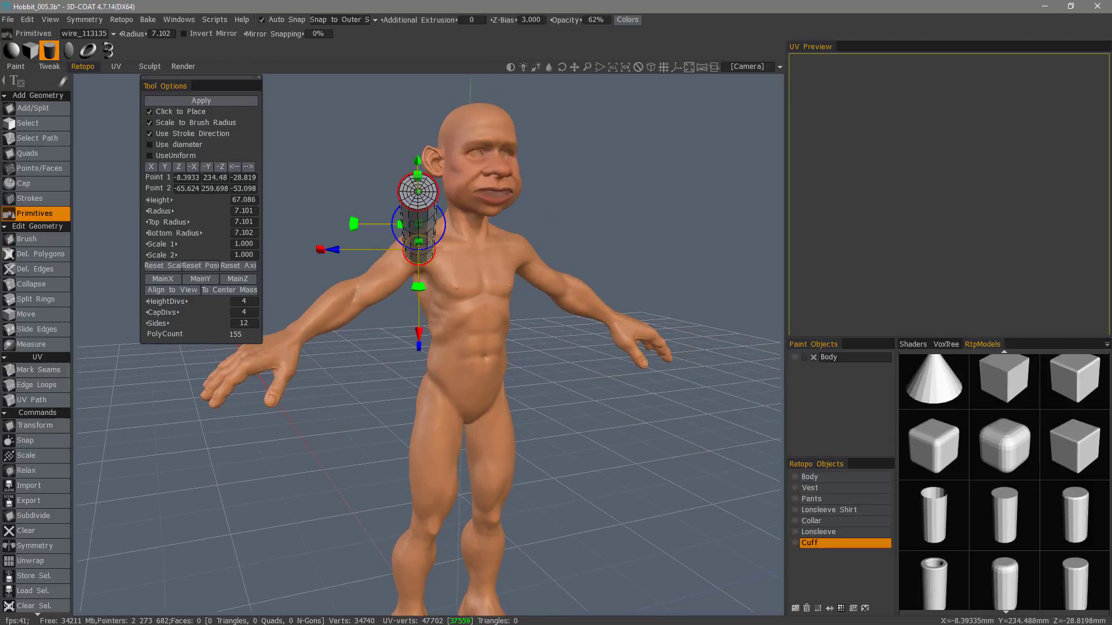
{"action": "left_click_drag", "start_coordinate": [446, 306], "coordinate": [407, 285]}
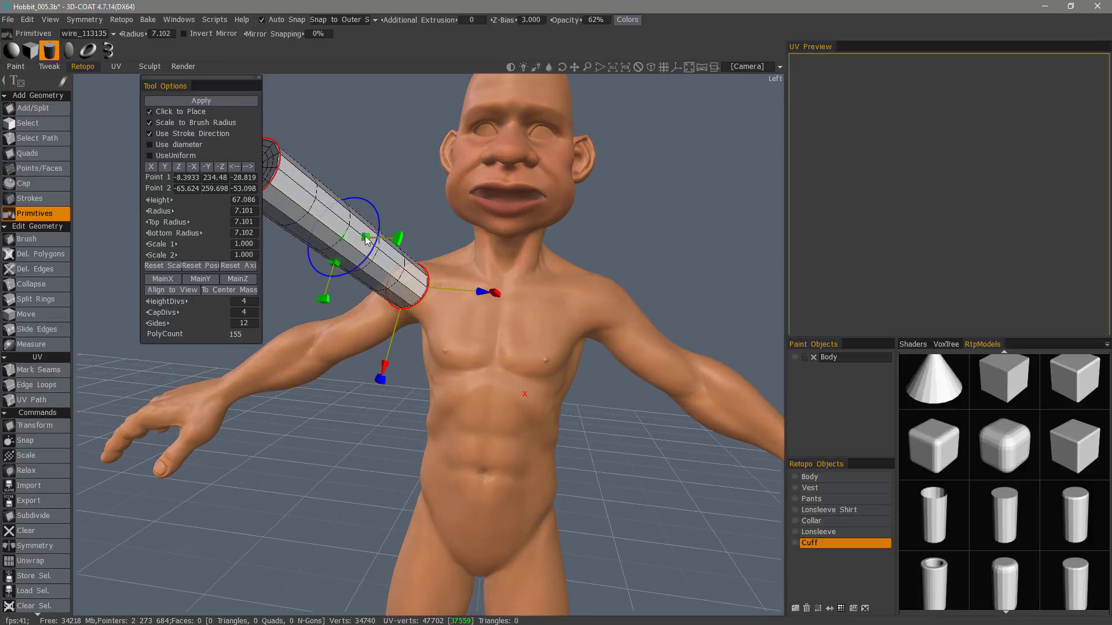
{"action": "left_click_drag", "start_coordinate": [409, 287], "coordinate": [358, 392]}
Step: Apply the shoulder cylinder to the Cuff retopo object, check it with that object shown, and undo the addition
{"action": "key", "text": "Return"}
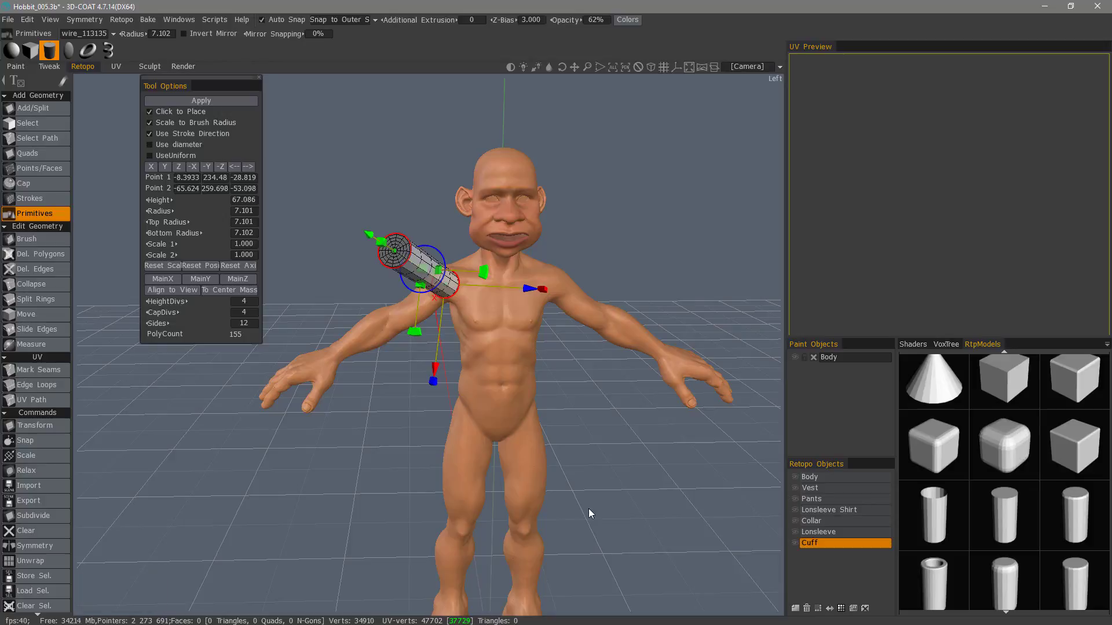
{"action": "left_click", "coordinate": [795, 543]}
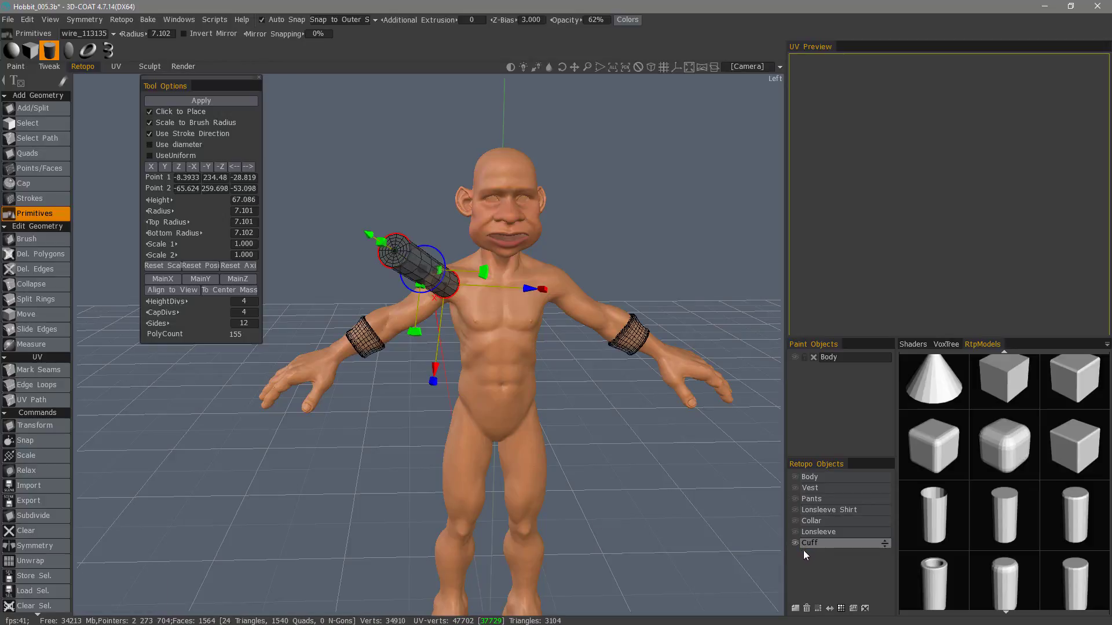
{"action": "left_click", "coordinate": [34, 238]}
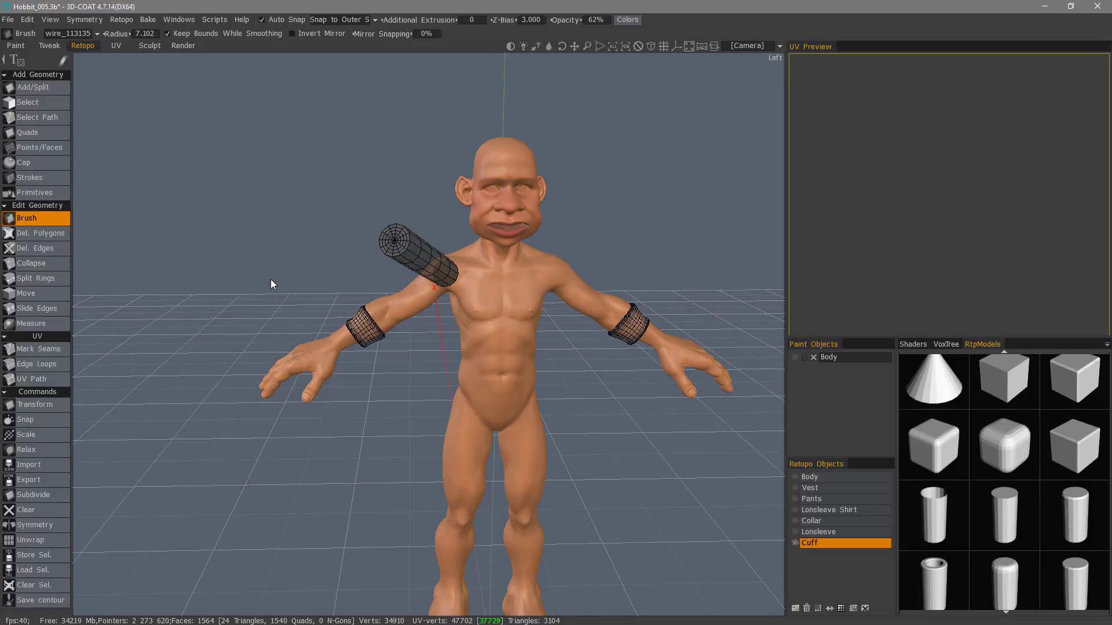
{"action": "left_click", "coordinate": [813, 541]}
{"action": "key", "text": "ctrl+z"}
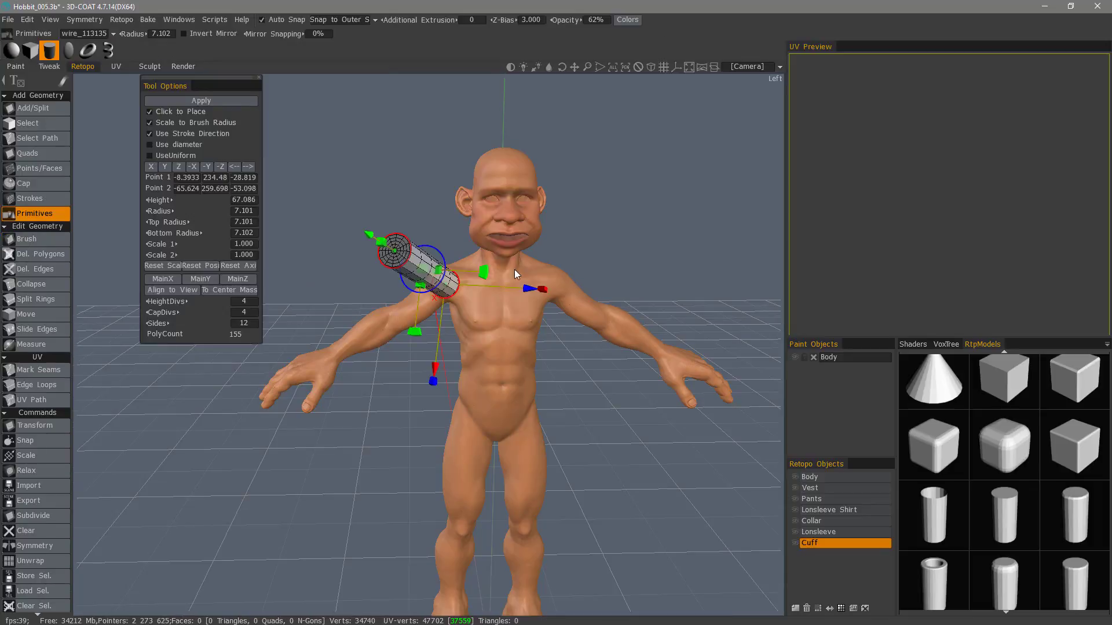
Step: Create a new retopo object and apply the shoulder cylinder to it
{"action": "left_click", "coordinate": [795, 608]}
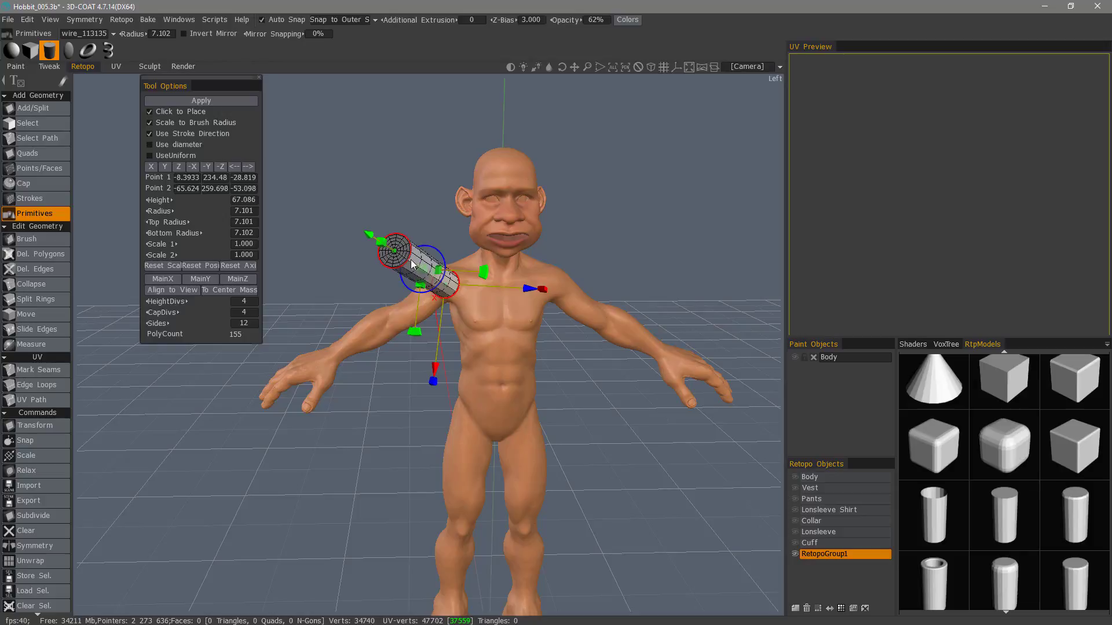
{"action": "left_click", "coordinate": [218, 102]}
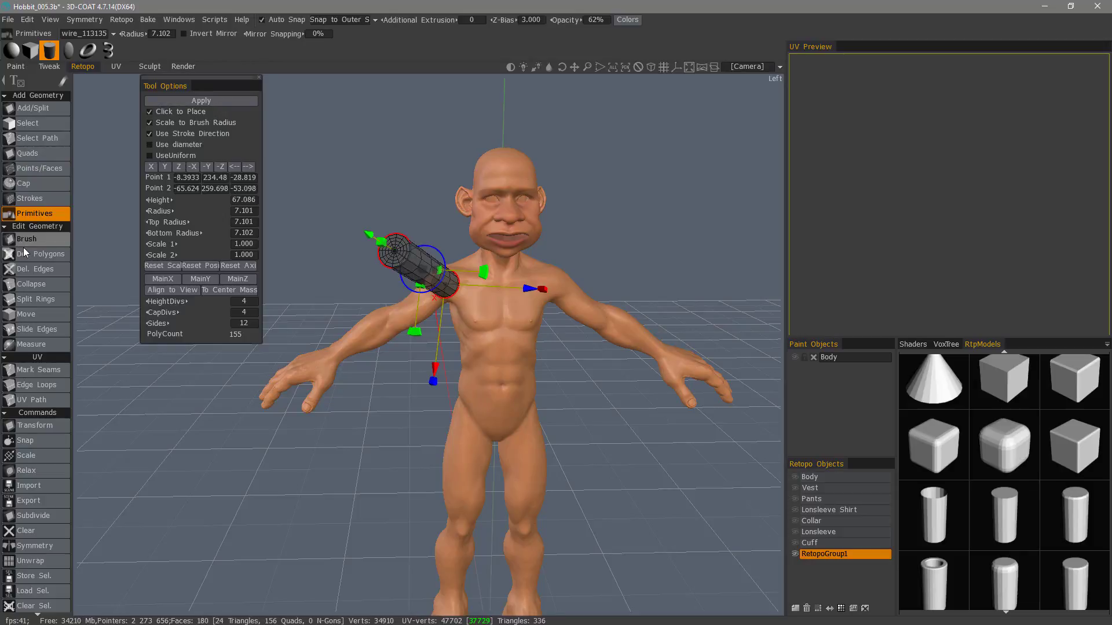
Step: Leave the Primitives tool for Brush and delete the new retopo object holding the shoulder cylinder
{"action": "left_click", "coordinate": [53, 242]}
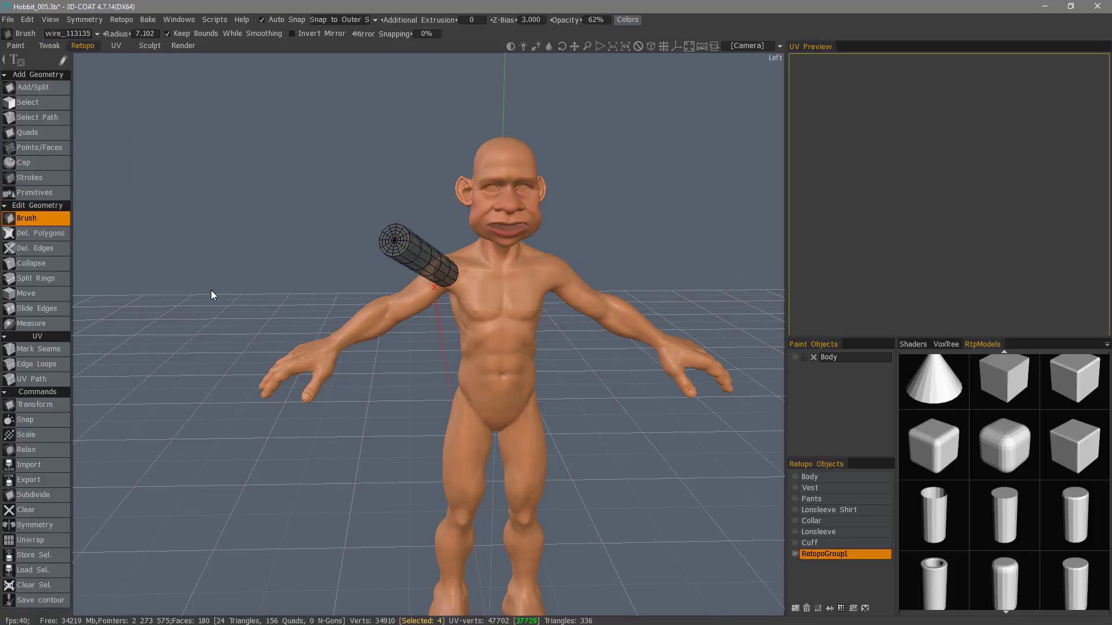
{"action": "left_click", "coordinate": [806, 609]}
{"action": "left_click_drag", "start_coordinate": [334, 272], "coordinate": [562, 232]}
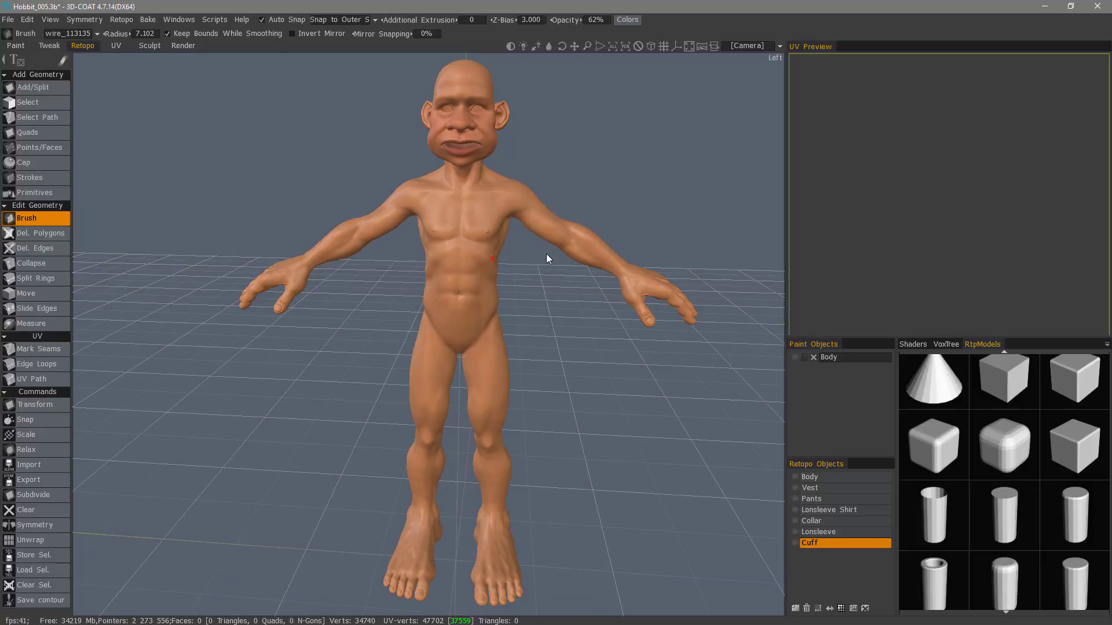
{"action": "right_click_drag", "start_coordinate": [547, 250], "coordinate": [540, 250]}
{"action": "middle_click_drag", "start_coordinate": [460, 231], "coordinate": [443, 231]}
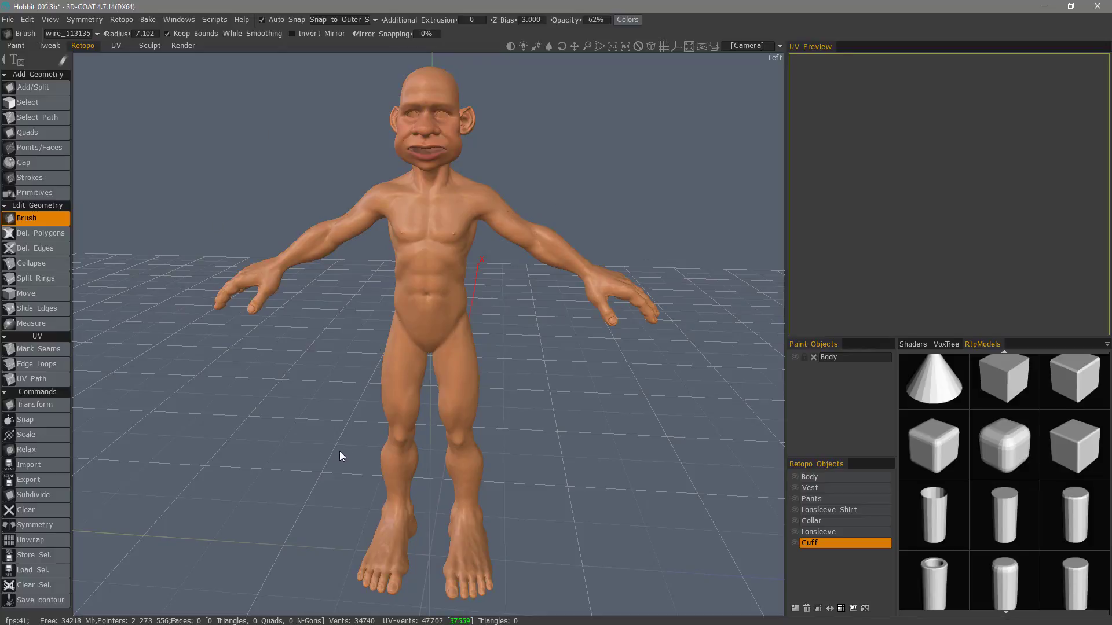
{"action": "left_click_drag", "start_coordinate": [340, 421], "coordinate": [534, 382]}
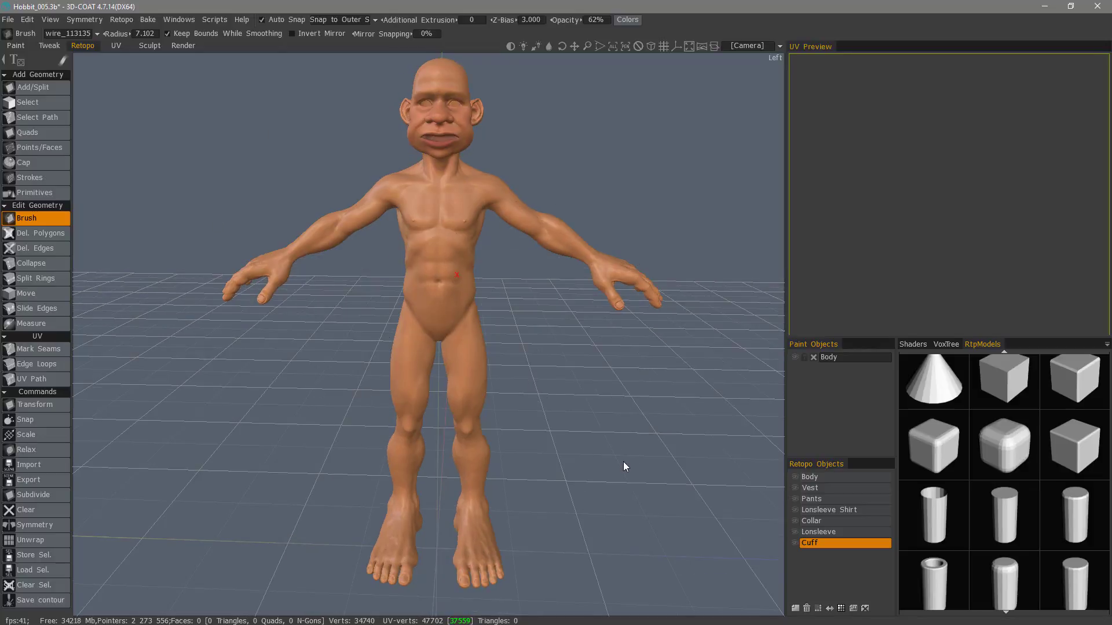
Step: Switch to the Sculpt workspace and select the Body_Main sculpt layer
{"action": "left_click", "coordinate": [150, 46]}
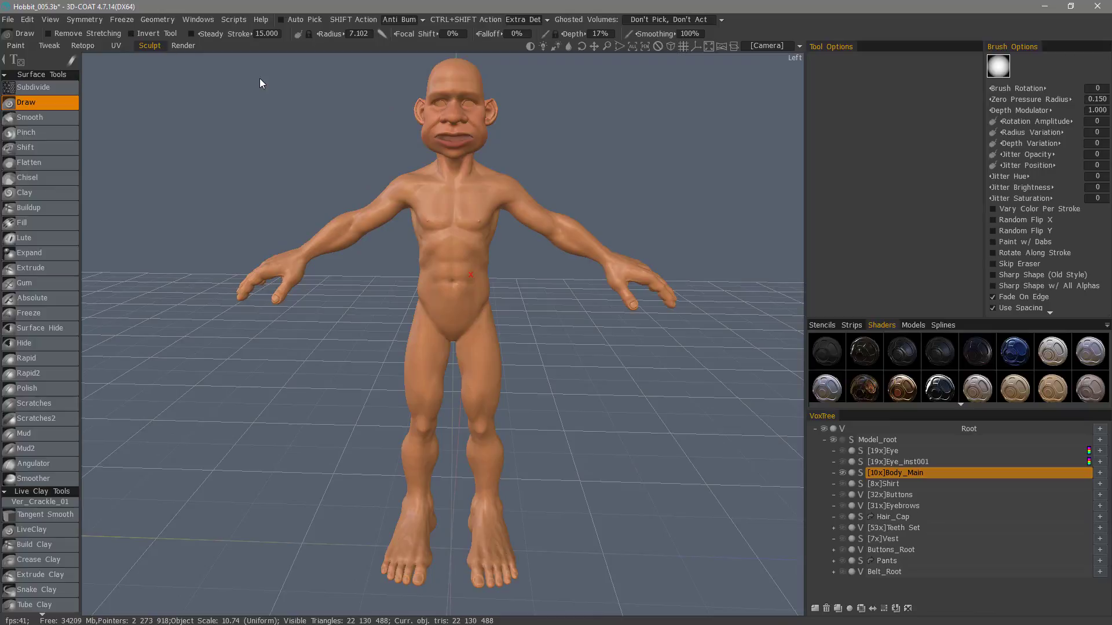
{"action": "left_click_drag", "start_coordinate": [767, 422], "coordinate": [152, 463]}
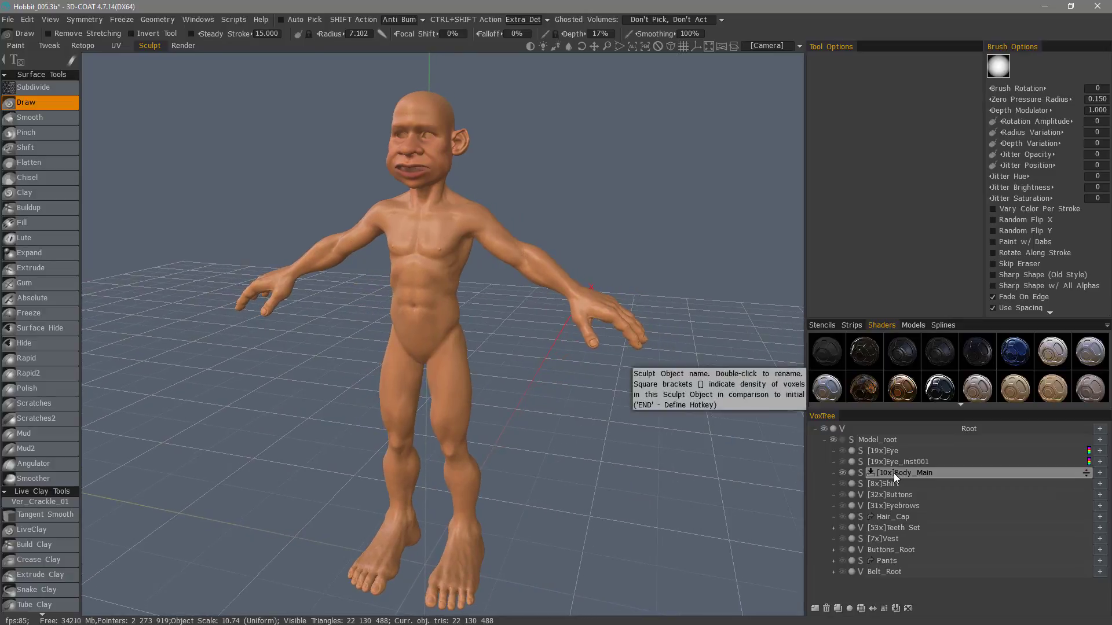
{"action": "left_click", "coordinate": [895, 474]}
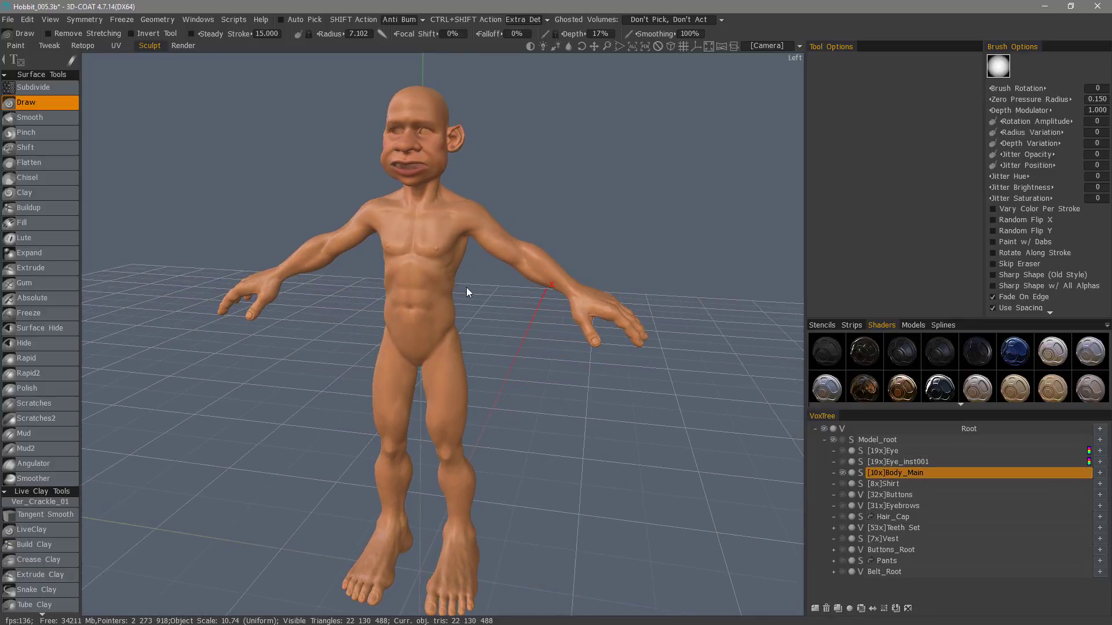
{"action": "mouse_move", "coordinate": [466, 288]}
{"action": "left_mouse_down"}
{"action": "mouse_move", "coordinate": [370, 286]}
{"action": "mouse_move", "coordinate": [436, 305]}
{"action": "left_mouse_up"}
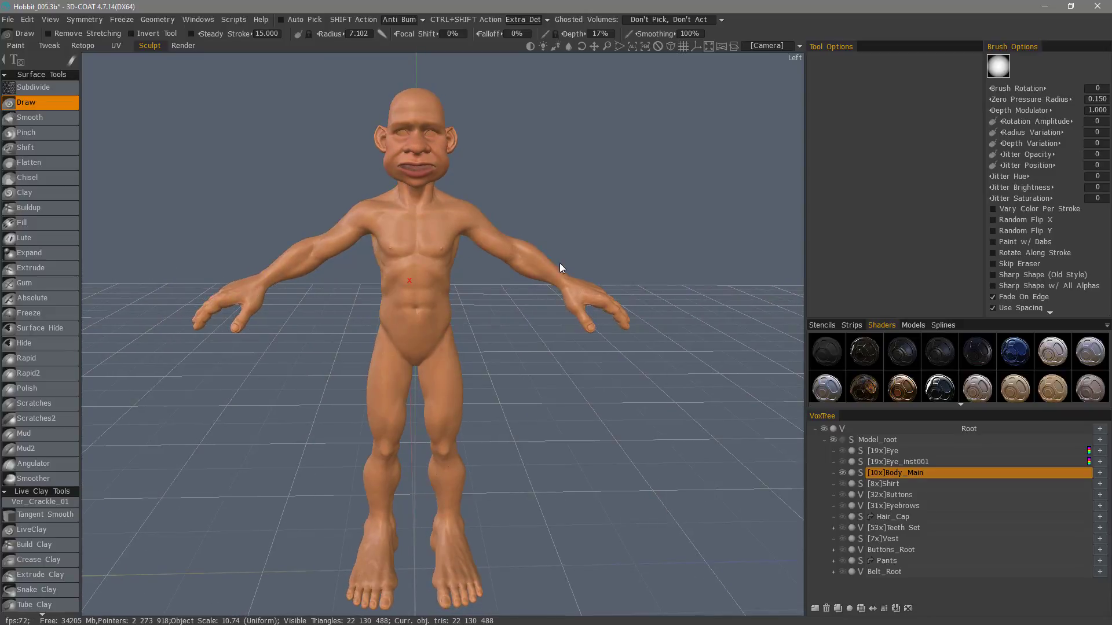
{"action": "left_click_drag", "start_coordinate": [560, 263], "coordinate": [567, 258]}
{"action": "left_click_drag", "start_coordinate": [597, 353], "coordinate": [603, 270]}
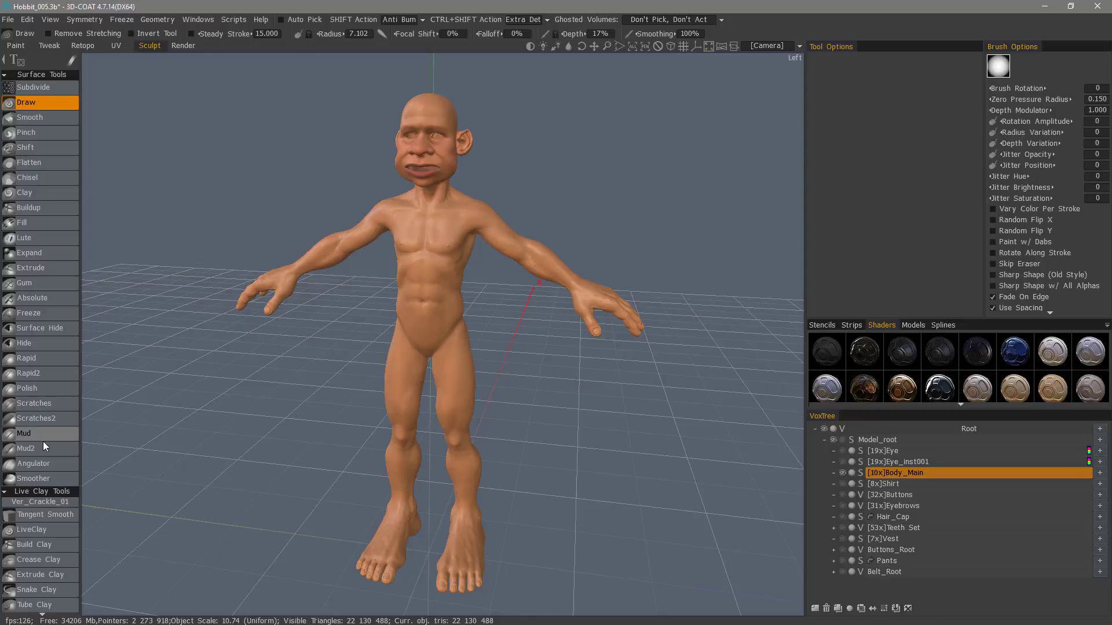
Step: Try Surface Hide on the character's left hand and forearm end, and unhide the geometry again
{"action": "scroll", "coordinate": [42, 442], "scroll_direction": "down", "scroll_amount": 3}
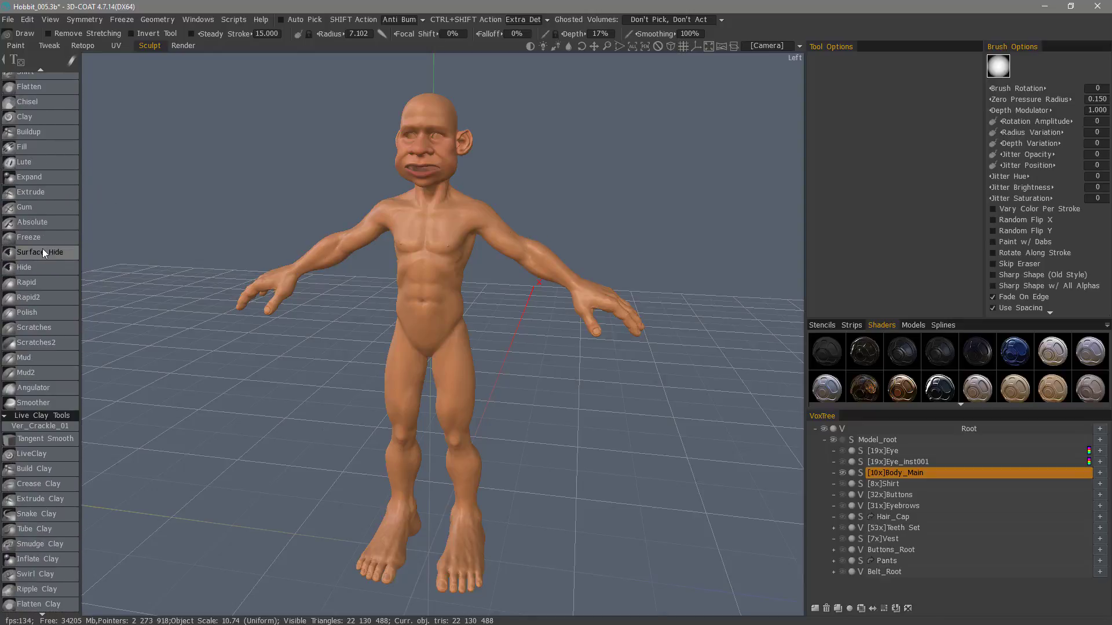
{"action": "left_click", "coordinate": [55, 254]}
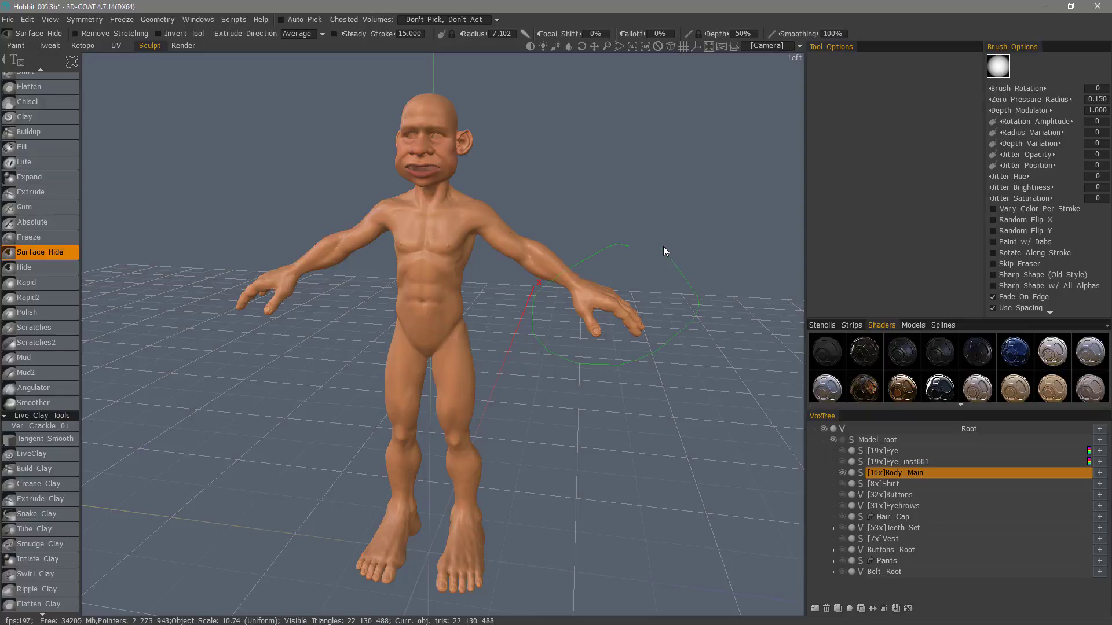
{"action": "mouse_move", "coordinate": [663, 248]}
{"action": "left_mouse_down"}
{"action": "mouse_move", "coordinate": [571, 255]}
{"action": "mouse_move", "coordinate": [504, 278]}
{"action": "mouse_move", "coordinate": [434, 278]}
{"action": "mouse_move", "coordinate": [533, 272]}
{"action": "mouse_move", "coordinate": [501, 327]}
{"action": "mouse_move", "coordinate": [536, 318]}
{"action": "mouse_move", "coordinate": [488, 336]}
{"action": "mouse_move", "coordinate": [500, 323]}
{"action": "left_mouse_up"}
{"action": "scroll", "coordinate": [500, 323], "scroll_direction": "down", "scroll_amount": 4}
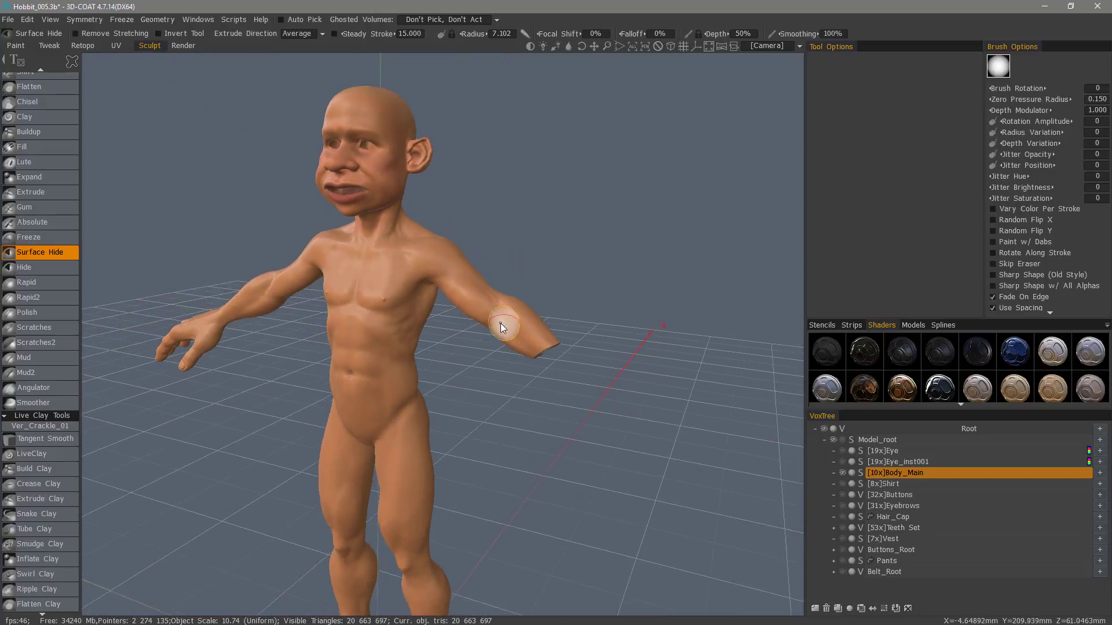
{"action": "scroll", "coordinate": [501, 323], "scroll_direction": "down", "scroll_amount": 1}
{"action": "left_click_drag", "start_coordinate": [187, 55], "coordinate": [170, 87], "text": "alt"}
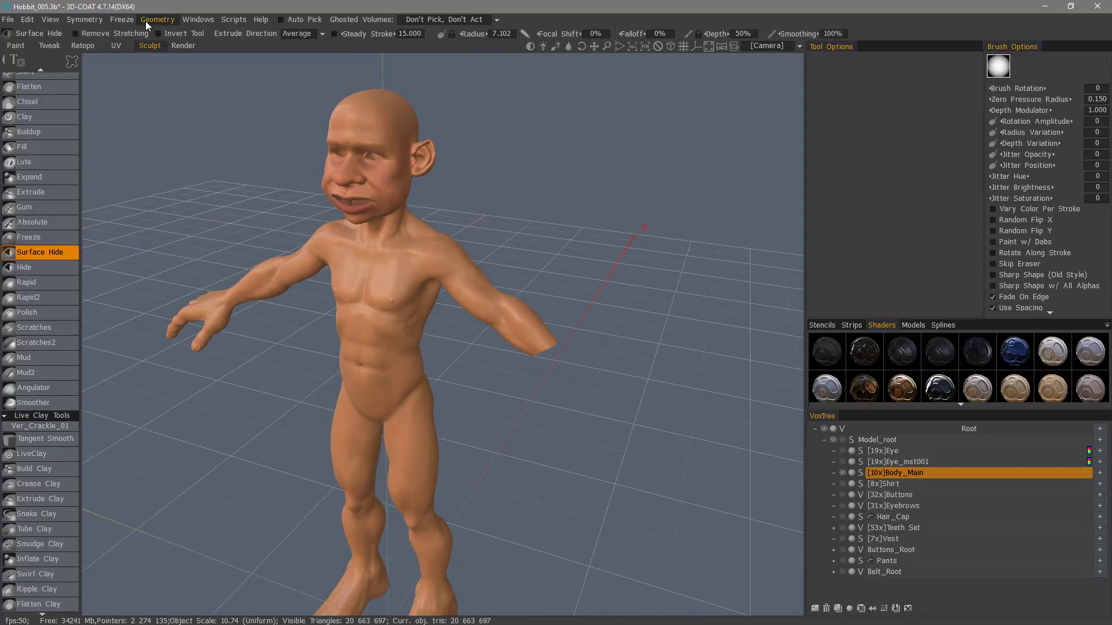
{"action": "left_click", "coordinate": [158, 21]}
{"action": "left_click", "coordinate": [199, 245]}
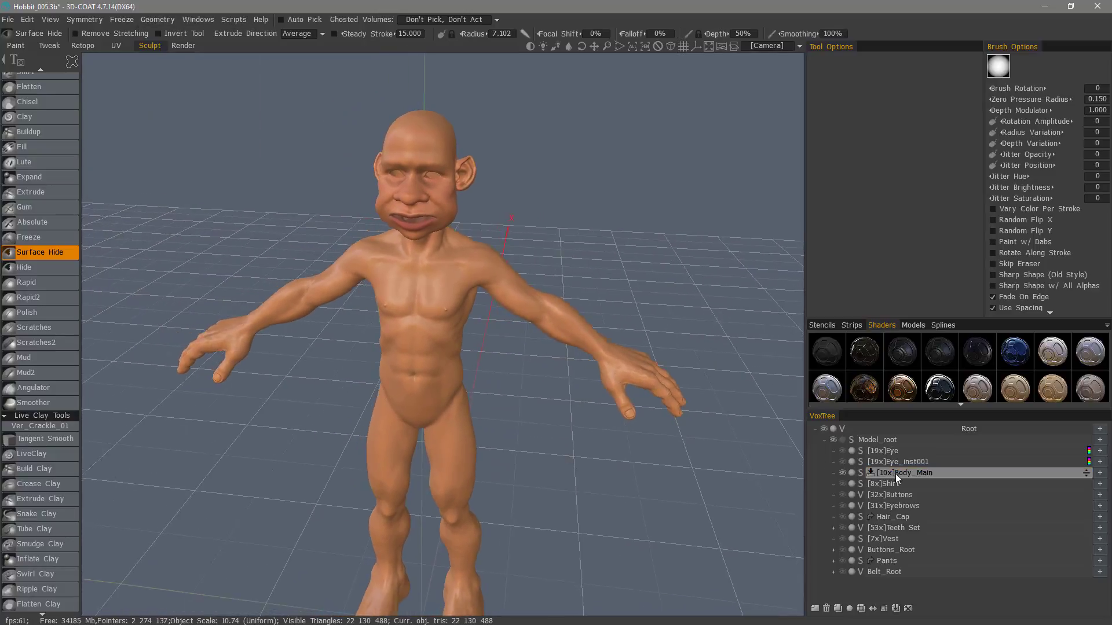
Step: Create a degraded voxel clone of the Body_Main layer and hide the original layer
{"action": "left_click", "coordinate": [879, 472]}
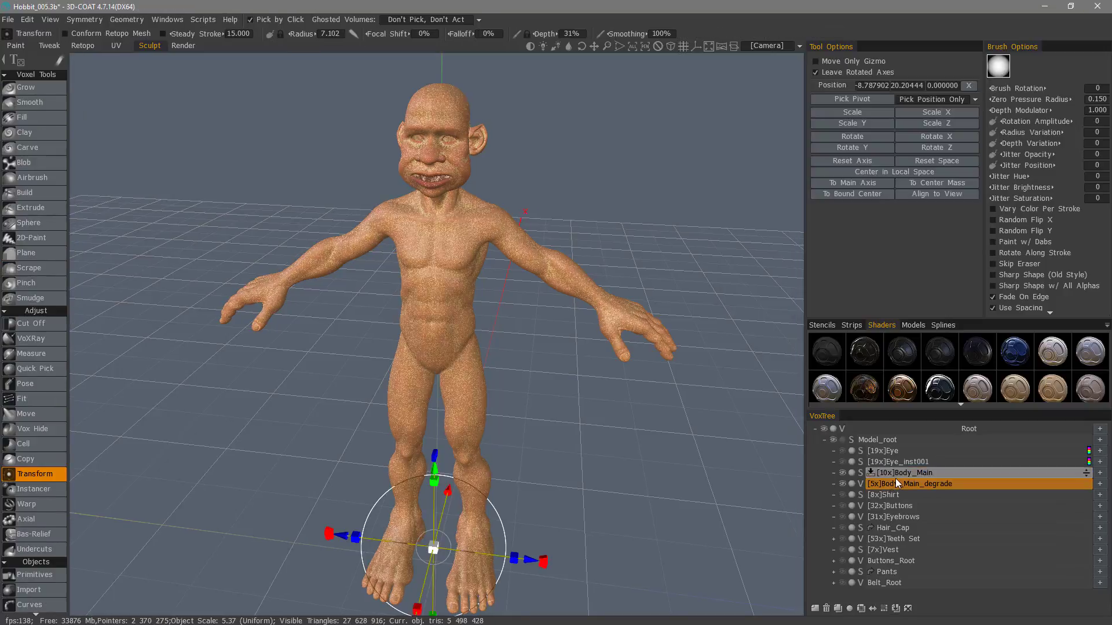
{"action": "left_click", "coordinate": [843, 472]}
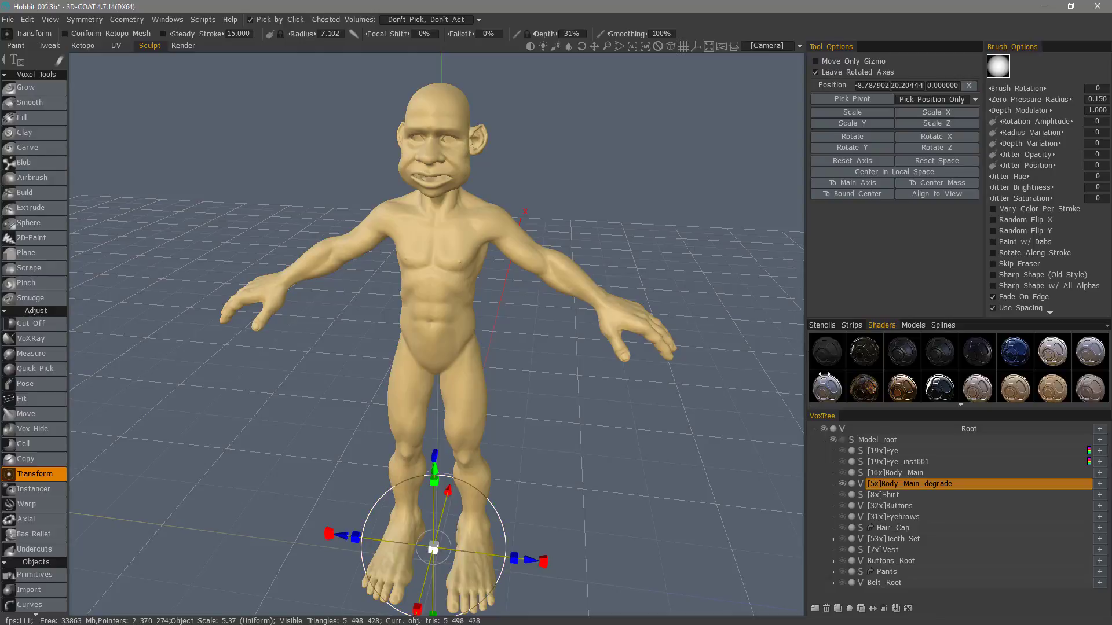
Step: Assign a reddish-brown skin-like shader to the degraded body copy
{"action": "scroll", "coordinate": [840, 376], "scroll_direction": "down", "scroll_amount": 5}
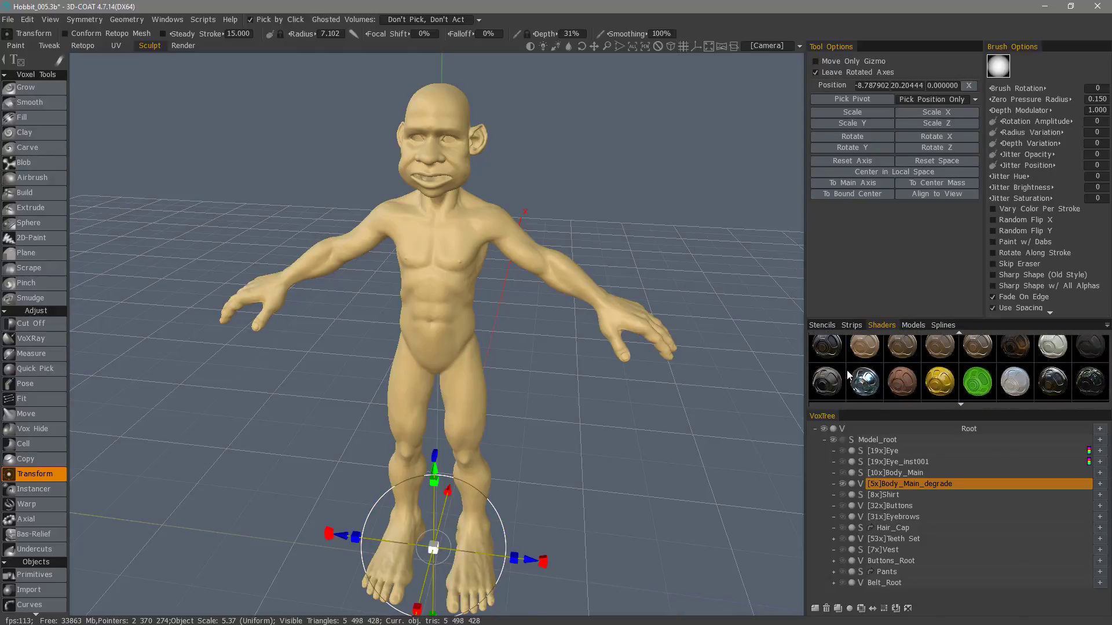
{"action": "middle_click_drag", "start_coordinate": [847, 371], "coordinate": [843, 266]}
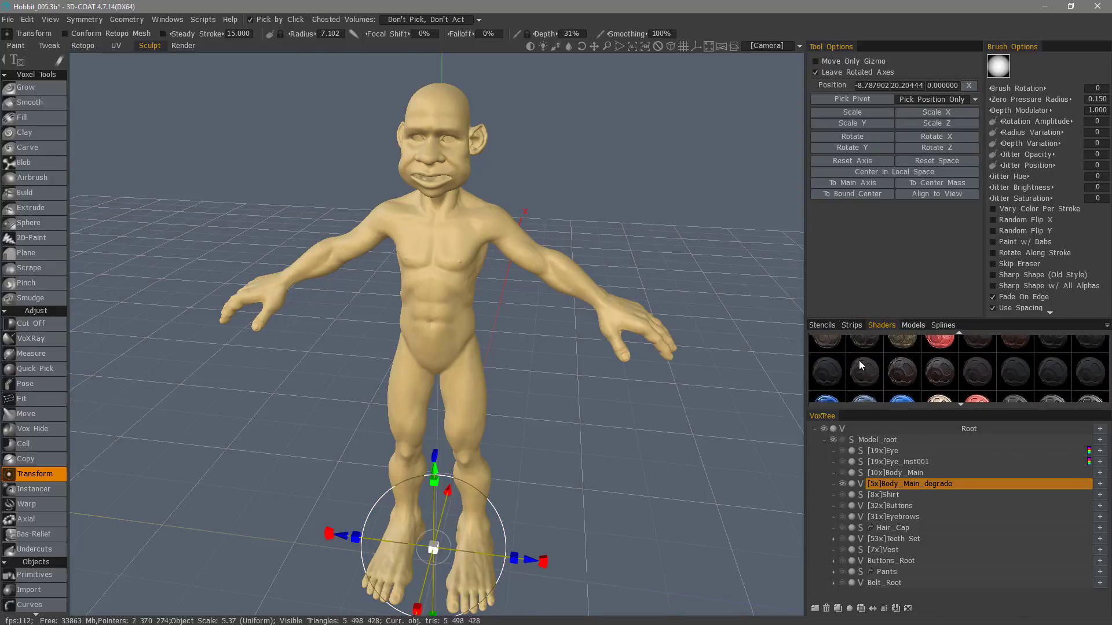
{"action": "middle_click_drag", "start_coordinate": [859, 360], "coordinate": [850, 200]}
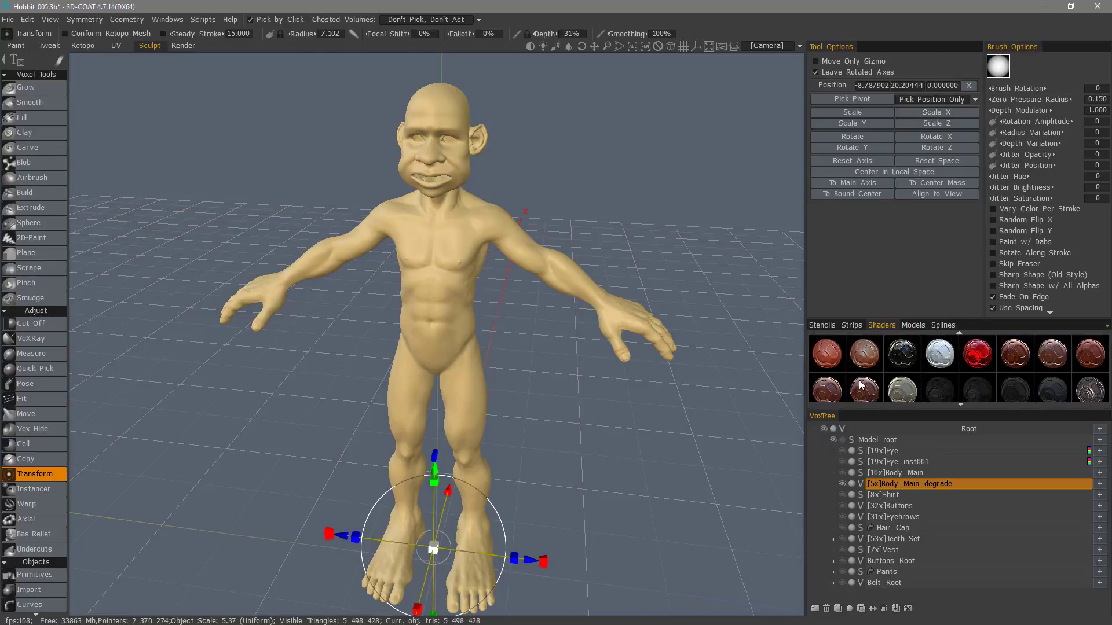
{"action": "middle_click_drag", "start_coordinate": [861, 385], "coordinate": [854, 279]}
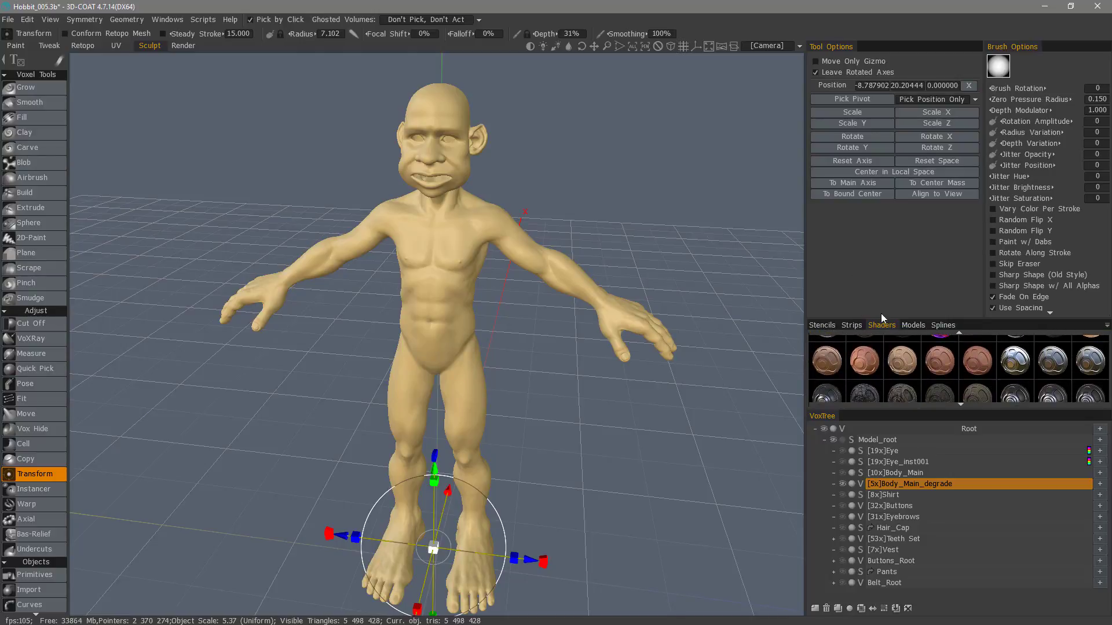
{"action": "left_click", "coordinate": [936, 366]}
{"action": "right_click_drag", "start_coordinate": [668, 290], "coordinate": [669, 283]}
{"action": "middle_click_drag", "start_coordinate": [668, 283], "coordinate": [675, 283]}
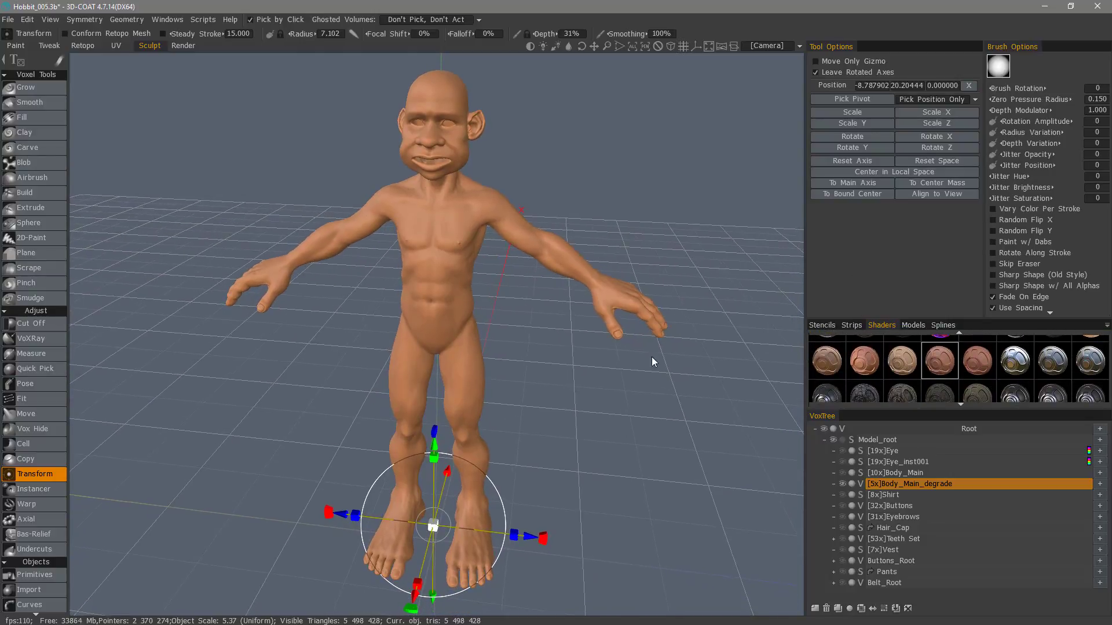
Step: Switch the viewport to orthographic projection and set the camera to the Left view
{"action": "left_click", "coordinate": [670, 46]}
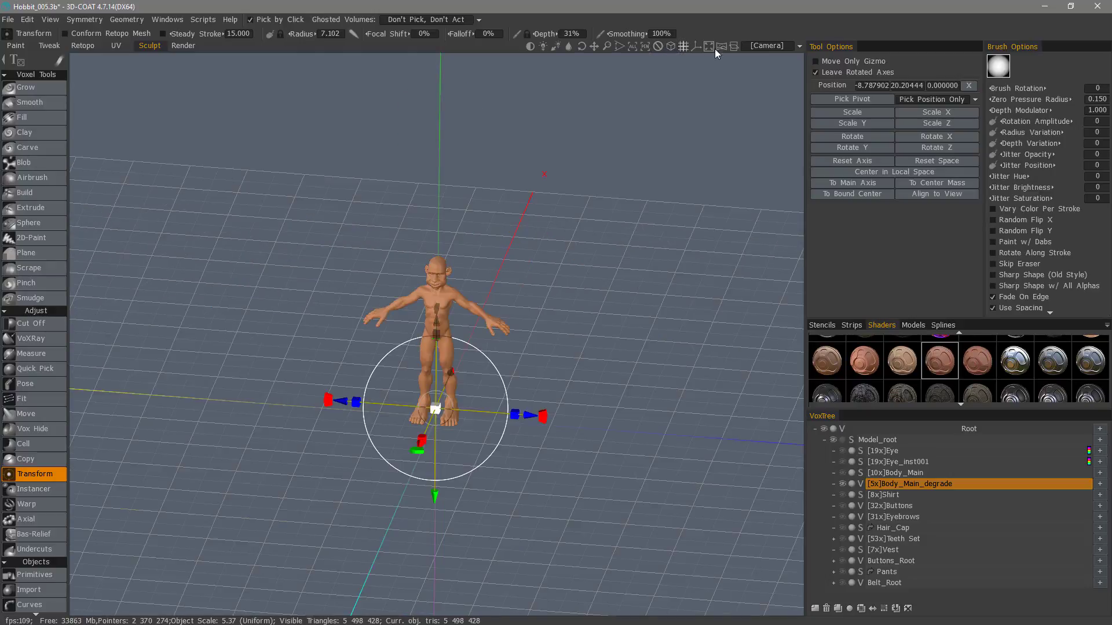
{"action": "left_click", "coordinate": [767, 46]}
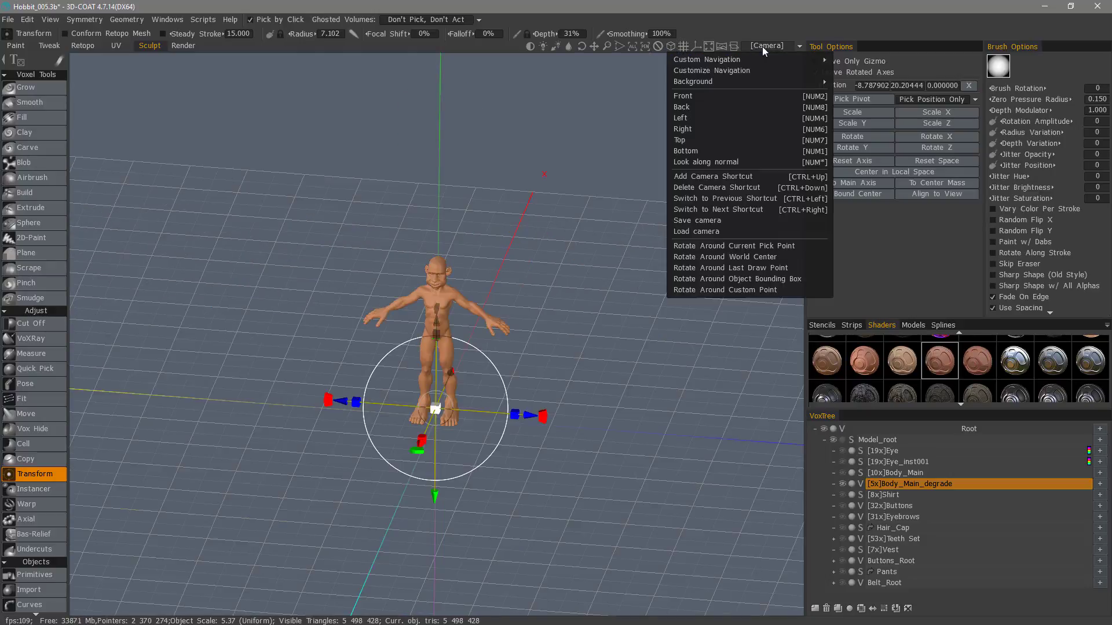
{"action": "left_click", "coordinate": [694, 117]}
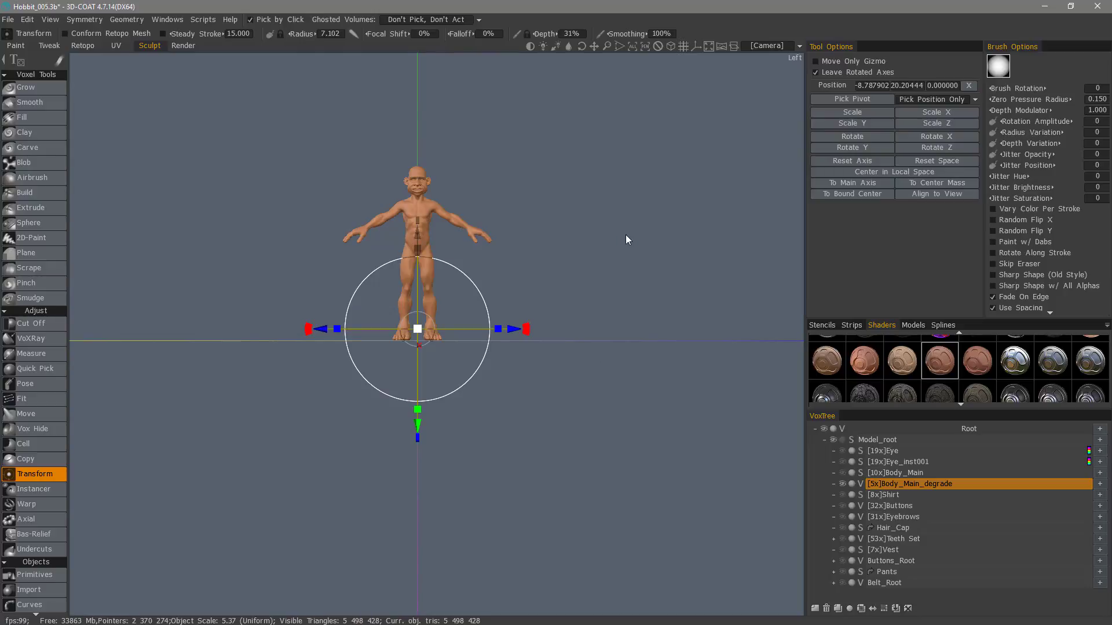
{"action": "scroll", "coordinate": [253, 308], "scroll_direction": "up", "scroll_amount": 1}
{"action": "scroll", "coordinate": [263, 311], "scroll_direction": "up", "scroll_amount": 5}
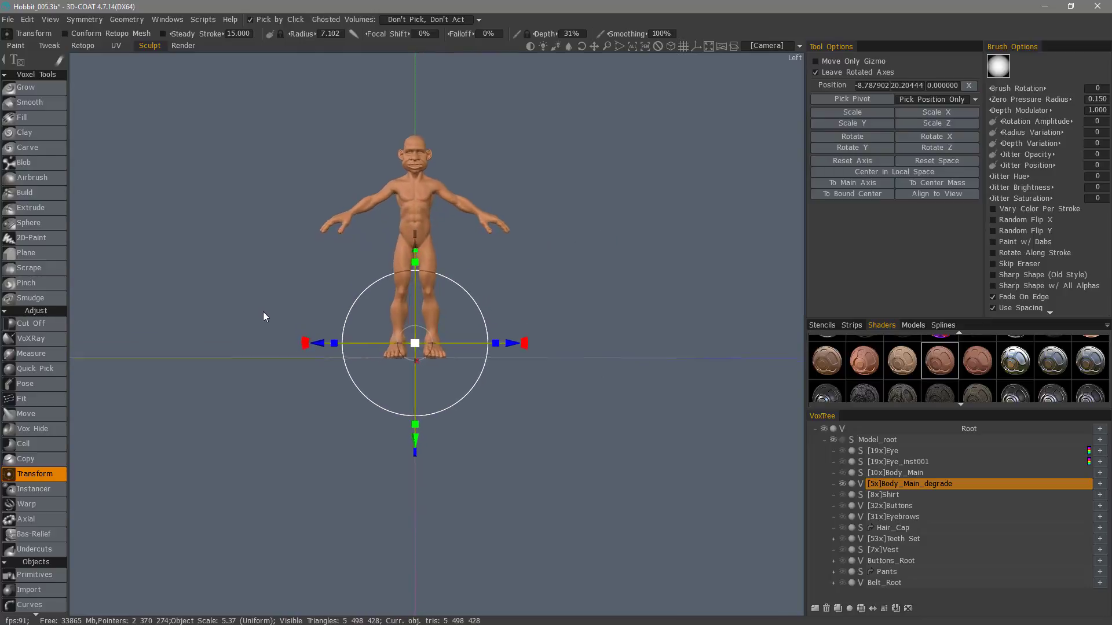
Step: Activate the Vox Hide tool and enable symmetry across the Z axis for the degraded body copy
{"action": "left_click", "coordinate": [37, 429]}
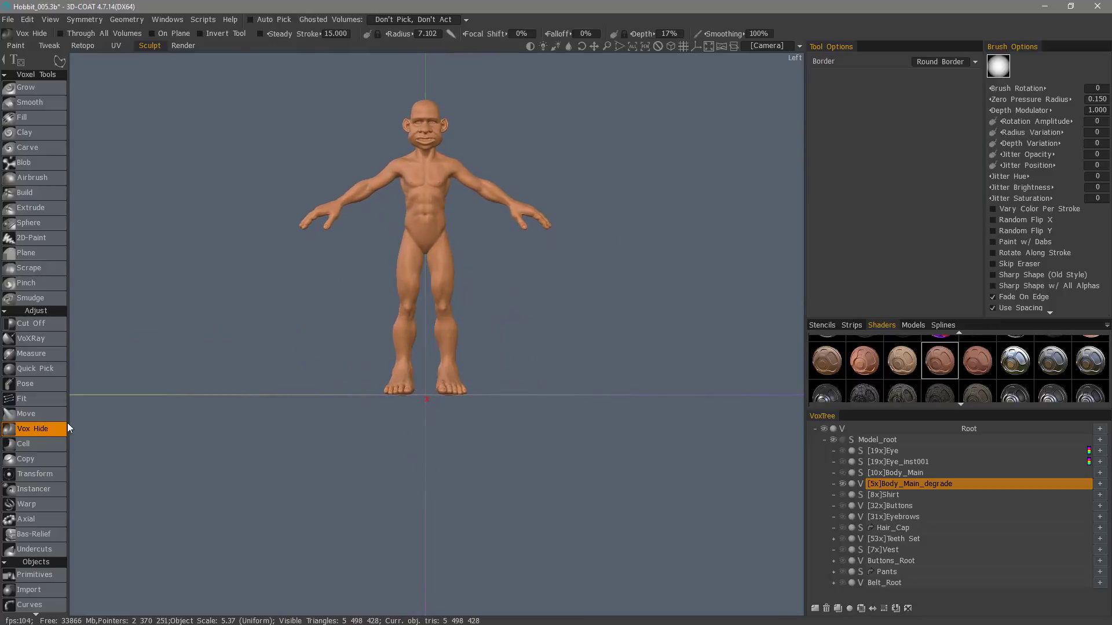
{"action": "scroll", "coordinate": [258, 77], "scroll_direction": "up", "scroll_amount": 6}
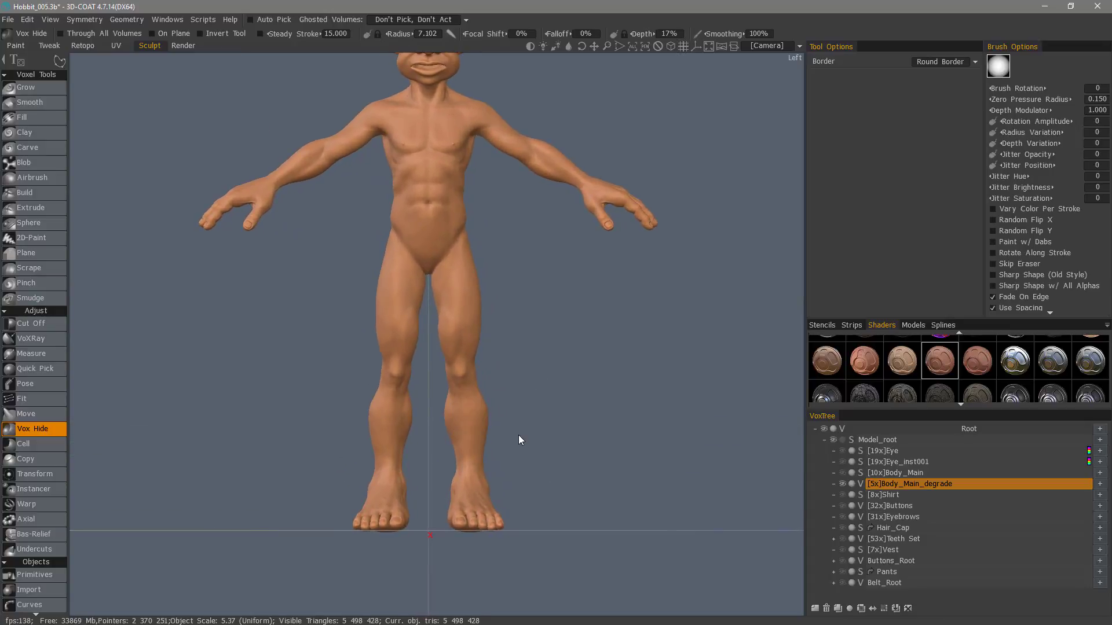
{"action": "key", "text": "s"}
{"action": "left_click", "coordinate": [530, 380]}
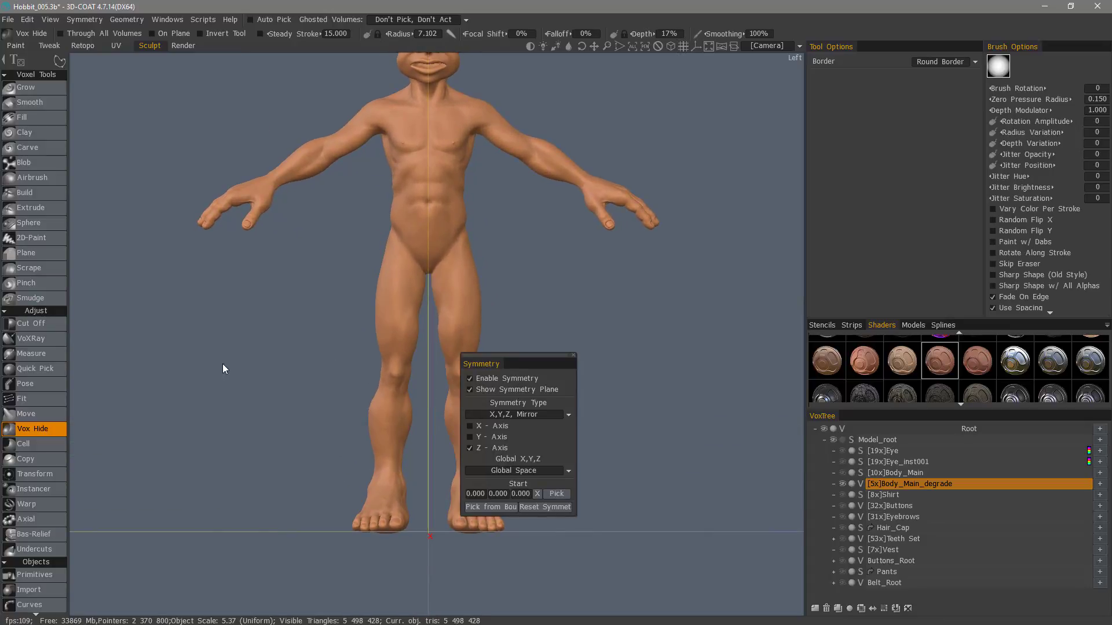
Step: Outline the character's left lower leg from mid-calf down past the foot with a closed spline and hide that region symmetrically with Vox Hide
{"action": "scroll", "coordinate": [497, 431], "scroll_direction": "up", "scroll_amount": 2}
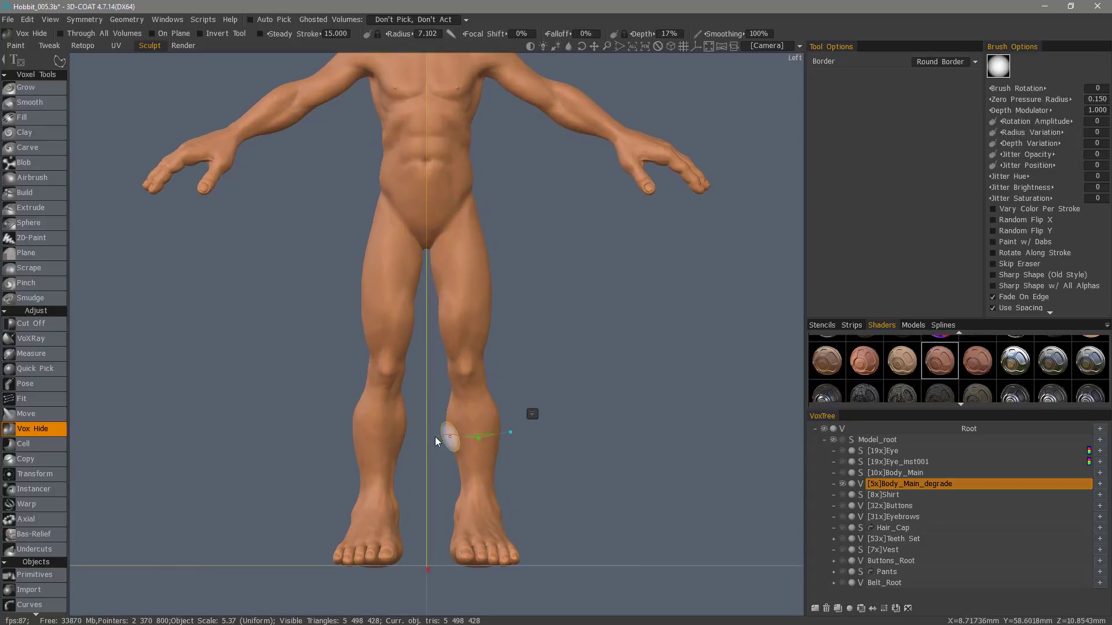
{"action": "left_click", "coordinate": [440, 437]}
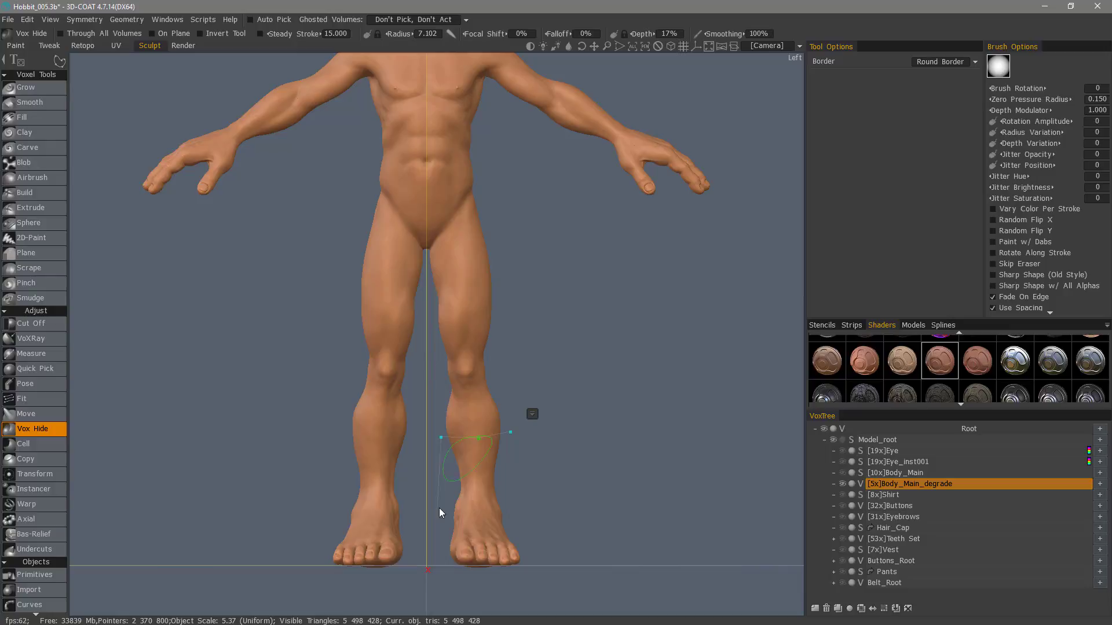
{"action": "left_click", "coordinate": [431, 569]}
{"action": "left_click", "coordinate": [489, 590]}
{"action": "left_click", "coordinate": [565, 574]}
{"action": "left_click", "coordinate": [513, 433]}
{"action": "key", "text": "Return"}
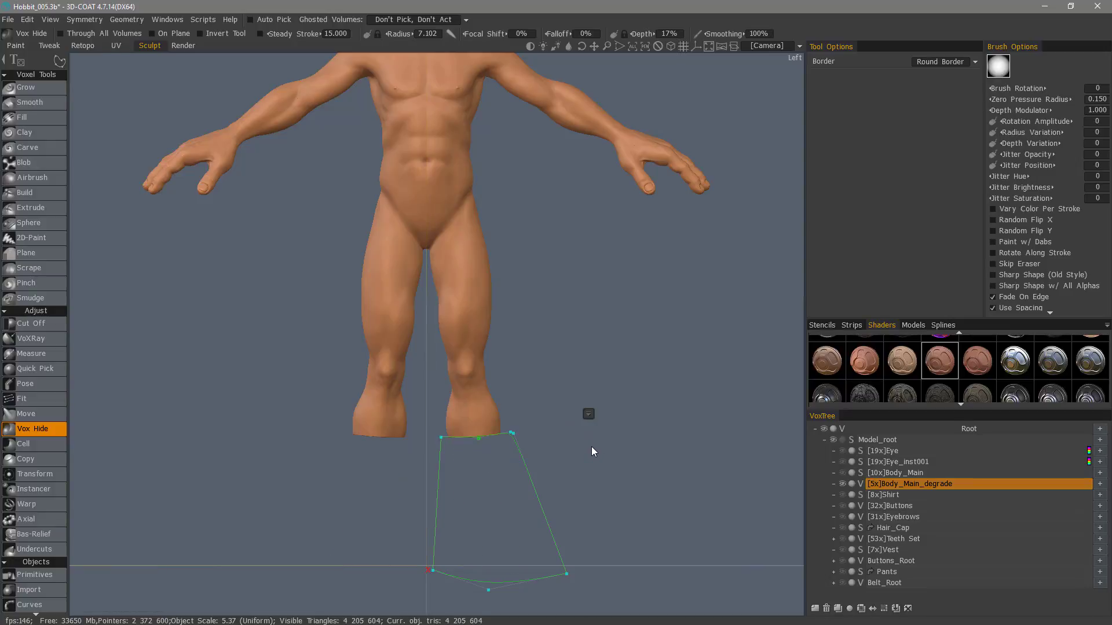
{"action": "key", "text": "Escape"}
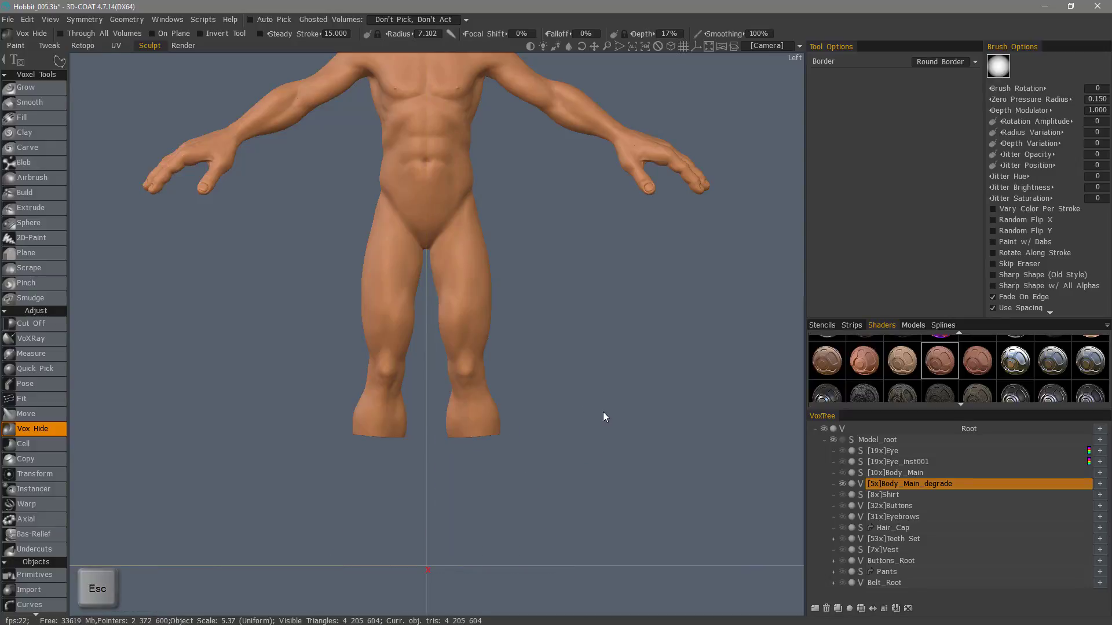
{"action": "middle_click_drag", "start_coordinate": [465, 65], "coordinate": [494, 181]}
{"action": "right_click_drag", "start_coordinate": [484, 270], "coordinate": [524, 307]}
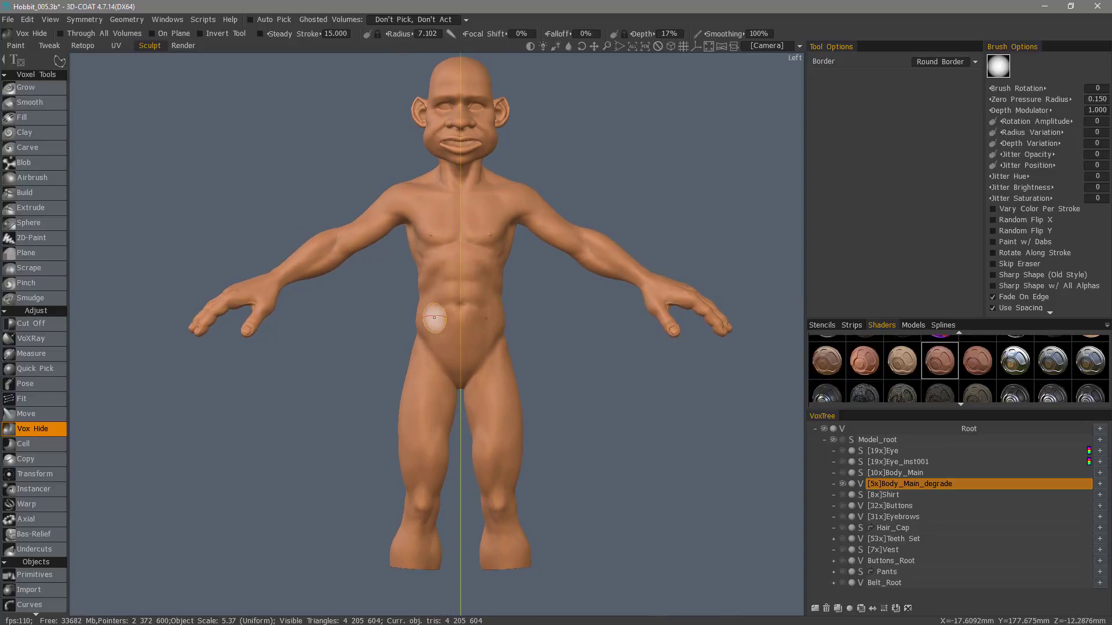
{"action": "middle_click_drag", "start_coordinate": [434, 318], "coordinate": [551, 375]}
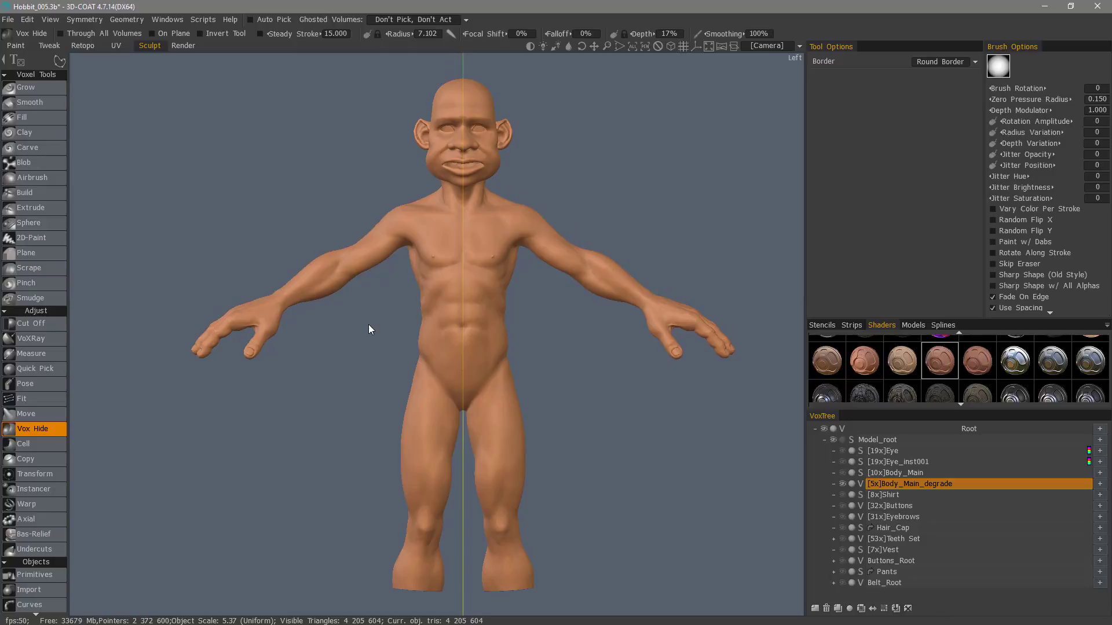
{"action": "left_click_drag", "start_coordinate": [391, 349], "coordinate": [442, 369]}
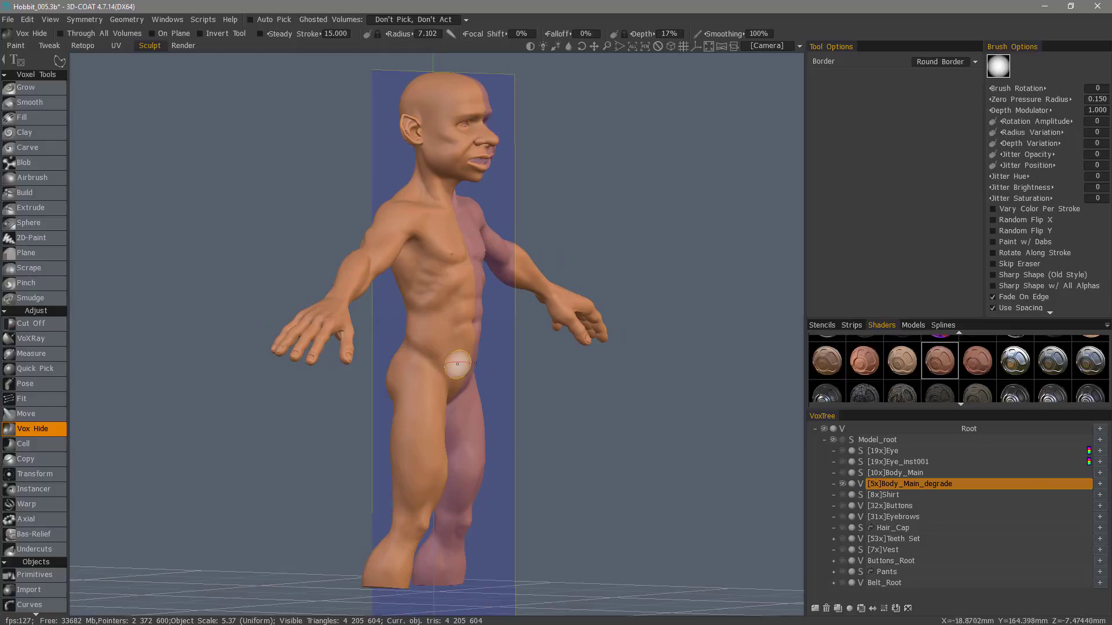
Step: Enclose the head, arm and torso above the waist in a closed spline, and hide that region symmetrically with Vox Hide
{"action": "mouse_move", "coordinate": [461, 371]}
{"action": "left_mouse_down", "text": "alt"}
{"action": "mouse_move", "coordinate": [450, 356]}
{"action": "mouse_move", "coordinate": [446, 388]}
{"action": "mouse_move", "coordinate": [526, 403]}
{"action": "mouse_move", "coordinate": [527, 342]}
{"action": "left_mouse_up", "text": "alt"}
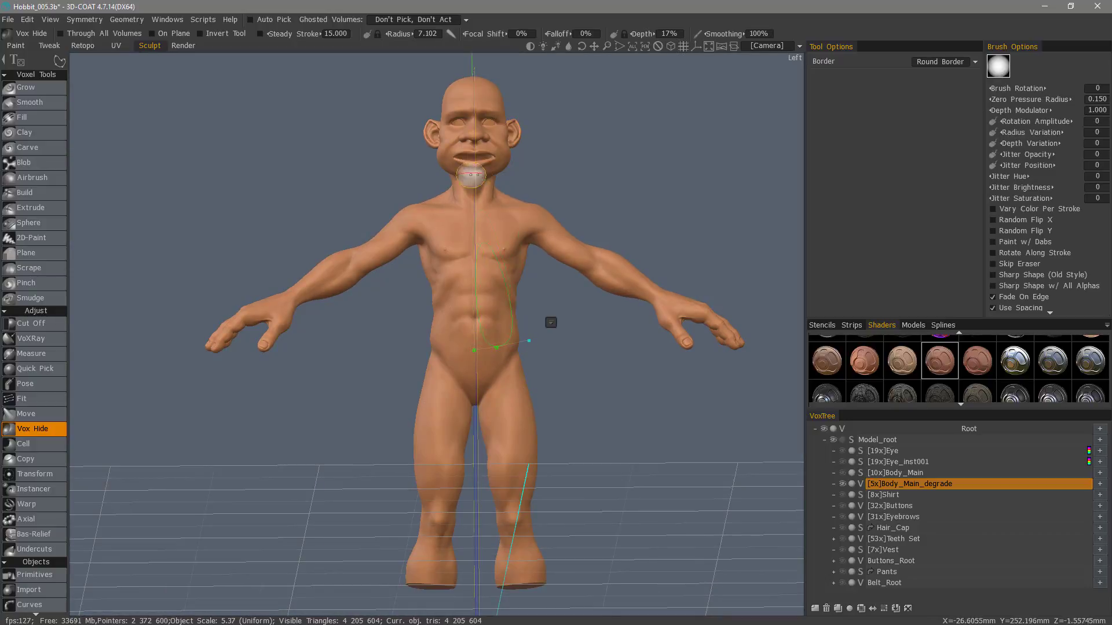
{"action": "left_click_drag", "start_coordinate": [466, 61], "coordinate": [508, 59]}
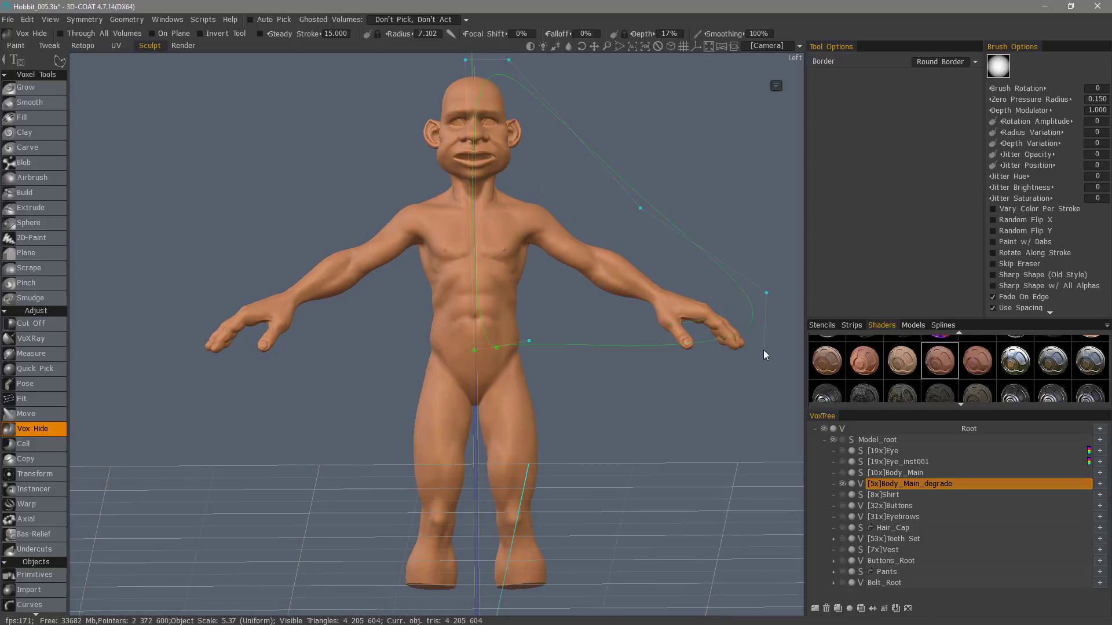
{"action": "left_click", "coordinate": [770, 397]}
{"action": "left_click", "coordinate": [635, 409]}
{"action": "left_click", "coordinate": [570, 333]}
{"action": "key", "text": "Escape"}
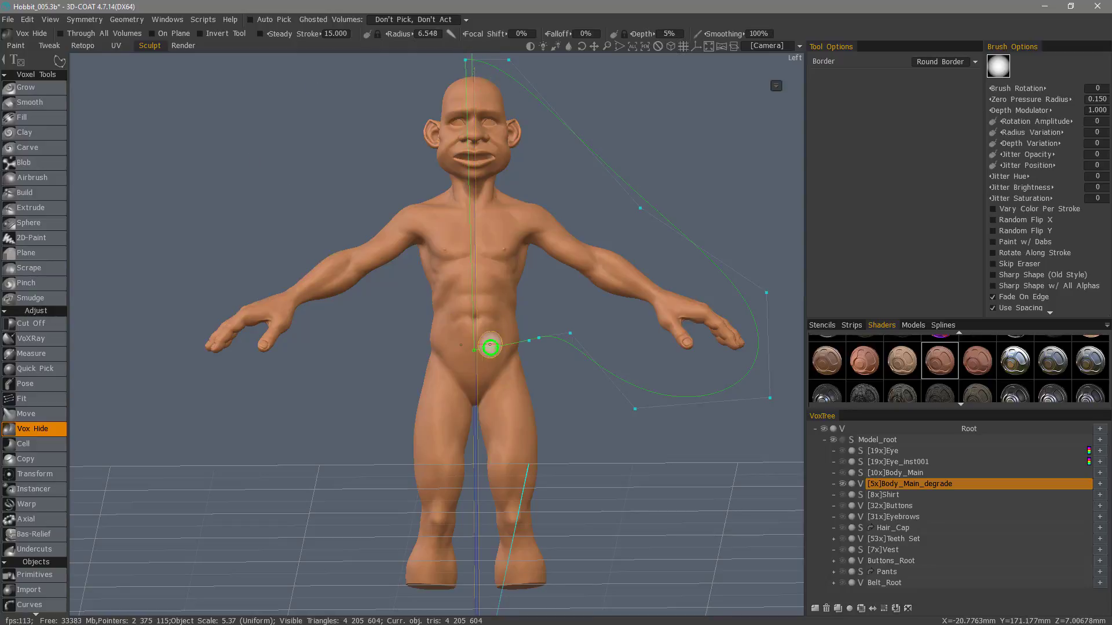
{"action": "left_click_drag", "start_coordinate": [496, 347], "coordinate": [529, 347]}
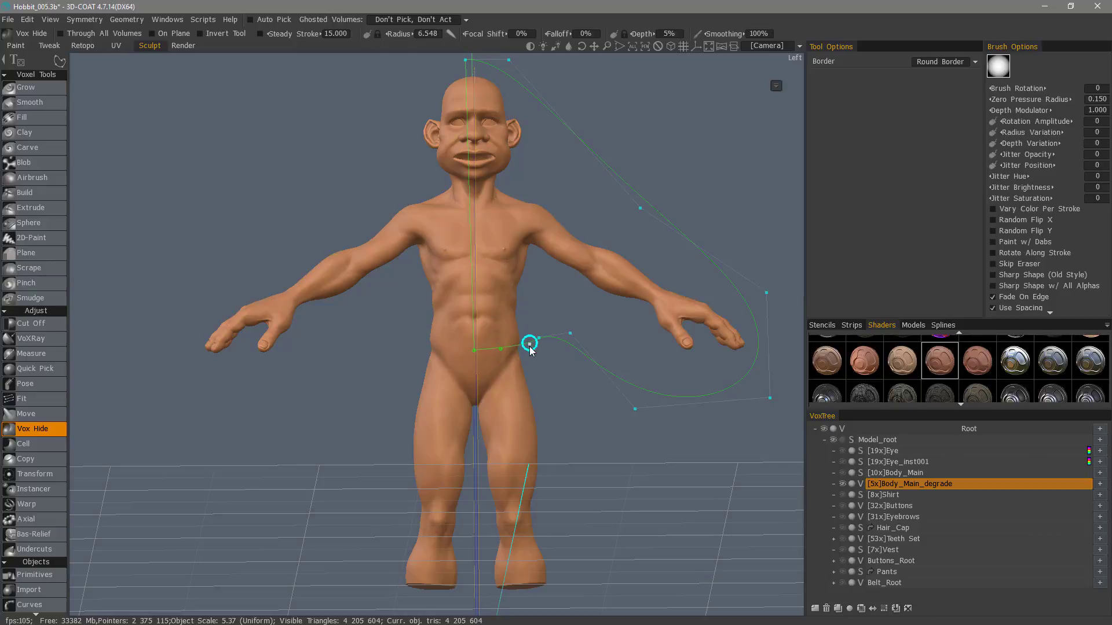
{"action": "right_click", "coordinate": [529, 345]}
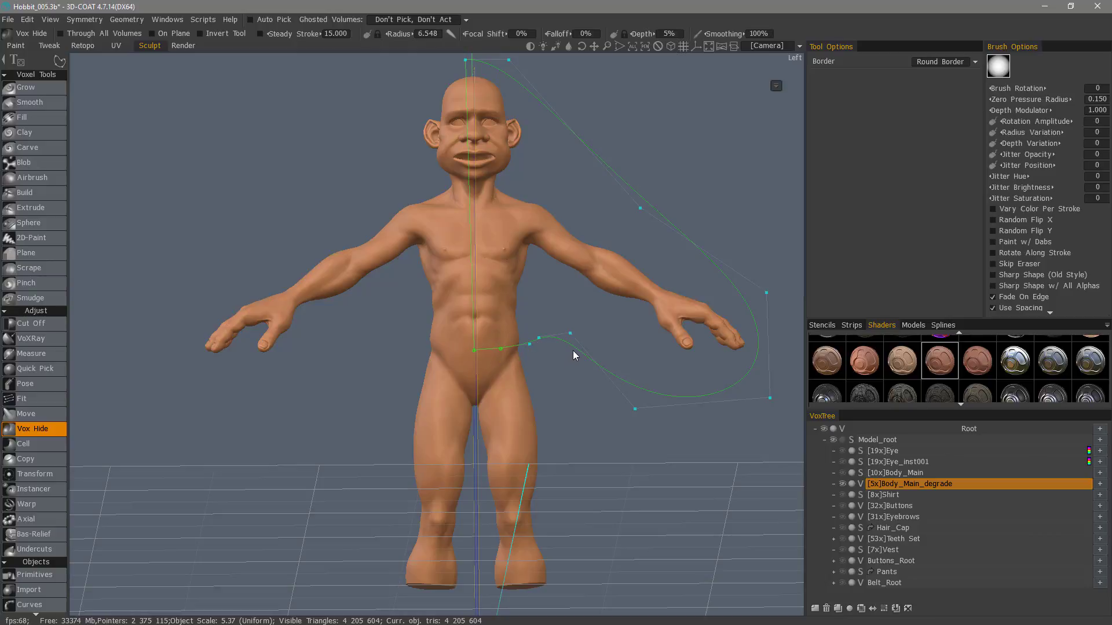
{"action": "key", "text": "Return"}
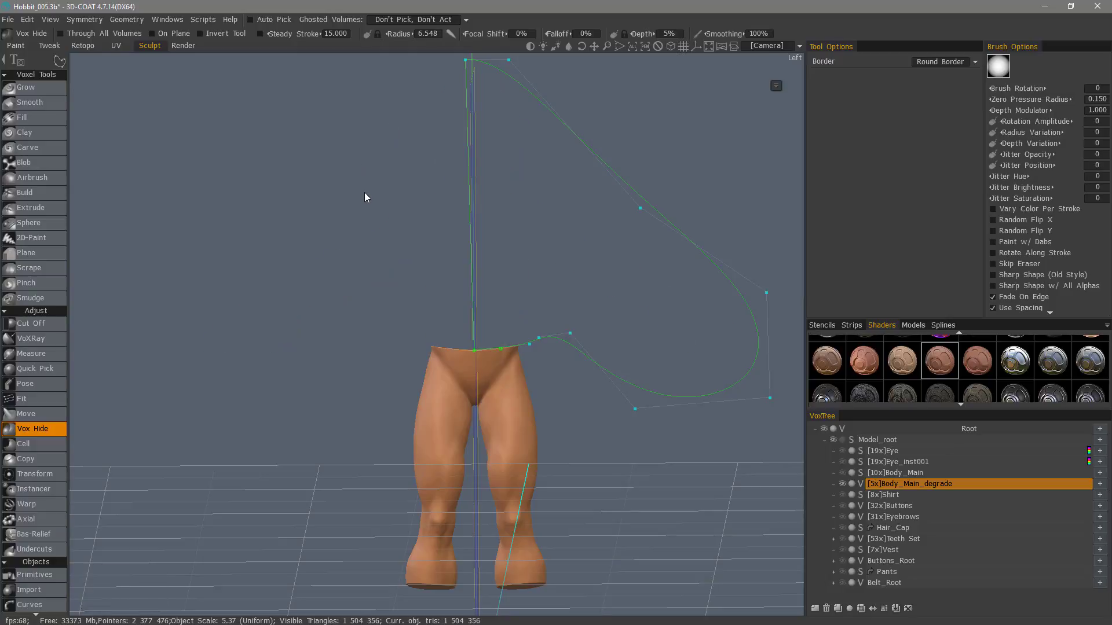
{"action": "key", "text": "Escape"}
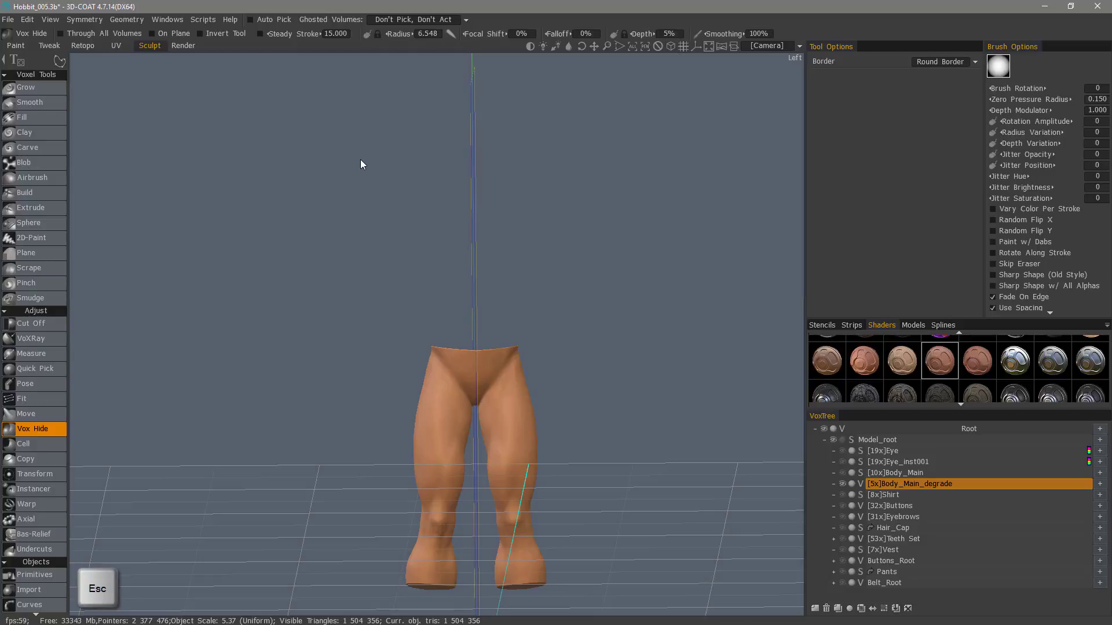
Step: Start AUTOPO on Body_Main_degrade with 900 required polygons, Best Quality, Slowest and 80% capture details, proceeding to guide strokes without painting density
{"action": "left_click_drag", "start_coordinate": [438, 268], "coordinate": [585, 342]}
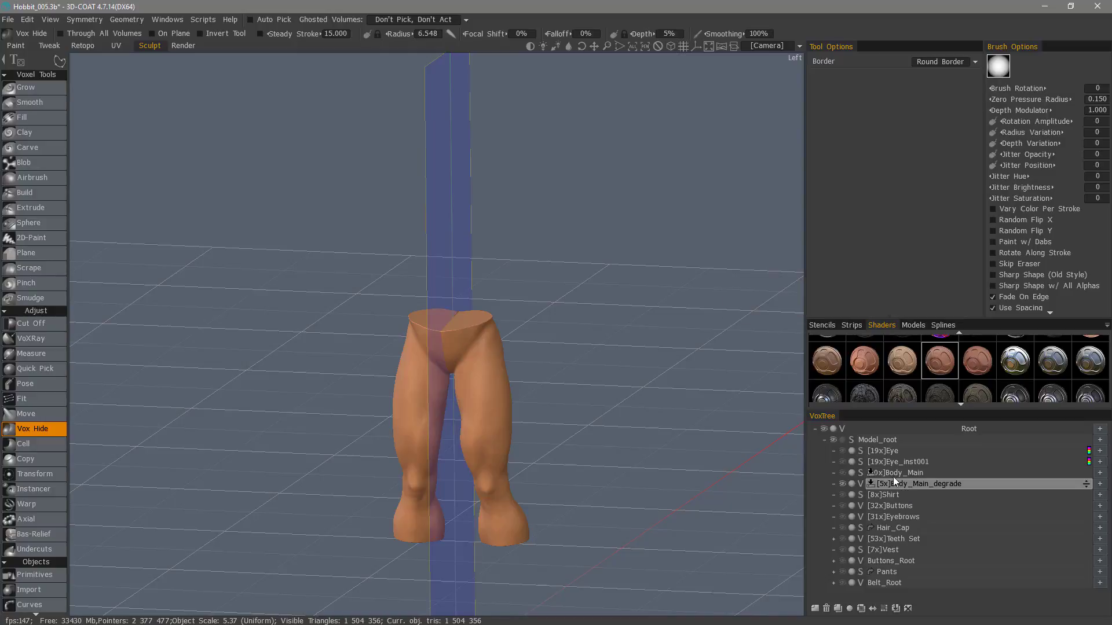
{"action": "left_click", "coordinate": [896, 484]}
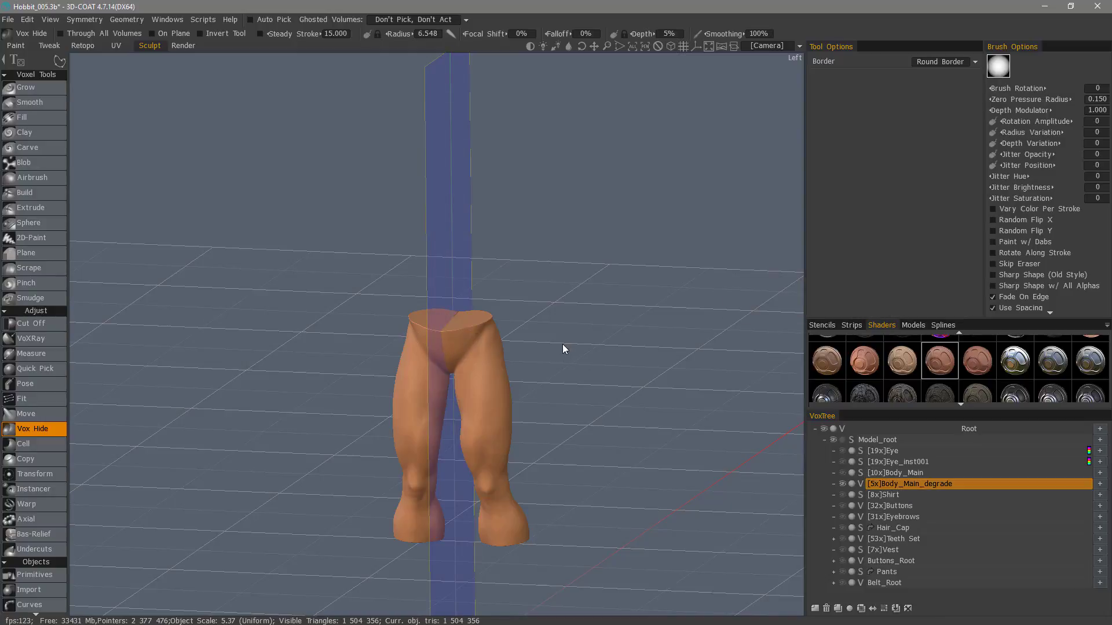
{"action": "key", "text": "s"}
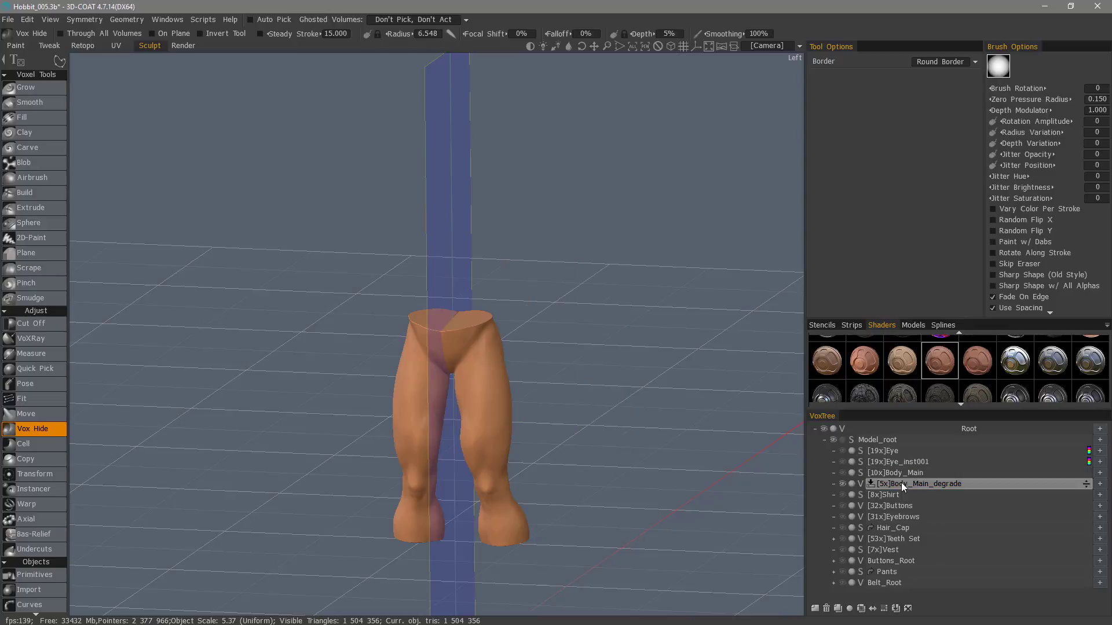
{"action": "right_click", "coordinate": [904, 485]}
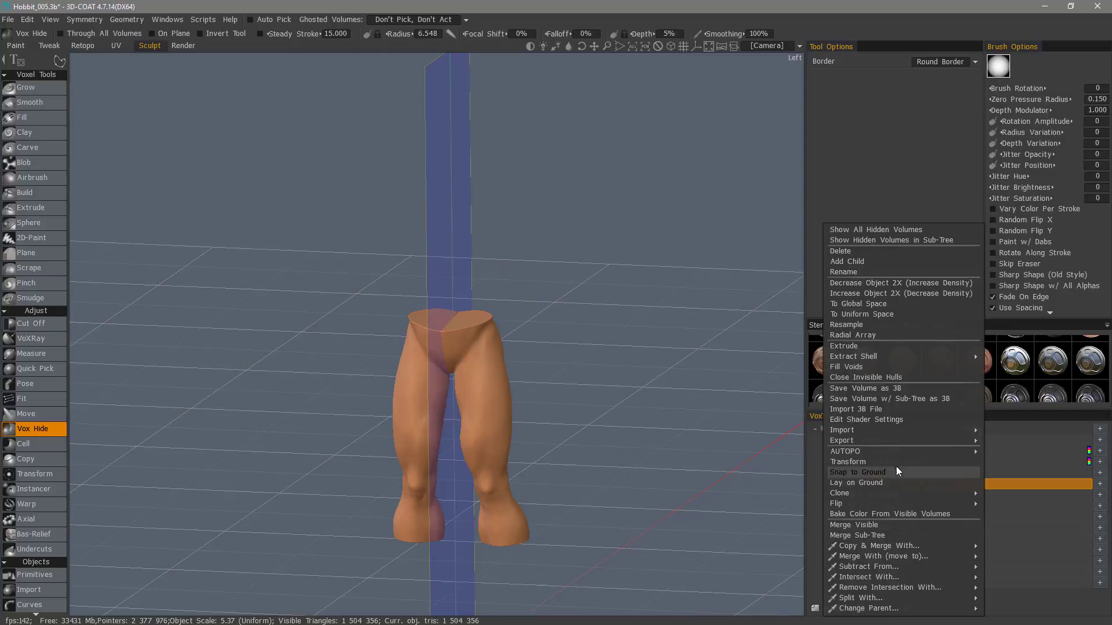
{"action": "mouse_move", "coordinate": [860, 452]}
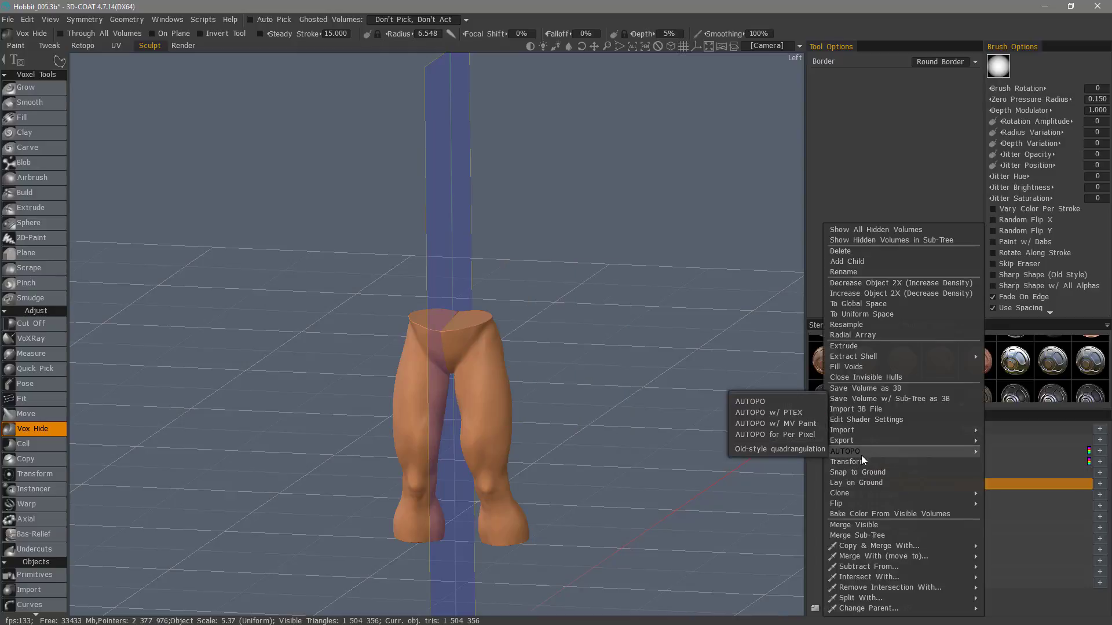
{"action": "left_click", "coordinate": [762, 402]}
{"action": "left_click_drag", "start_coordinate": [474, 215], "coordinate": [720, 141]}
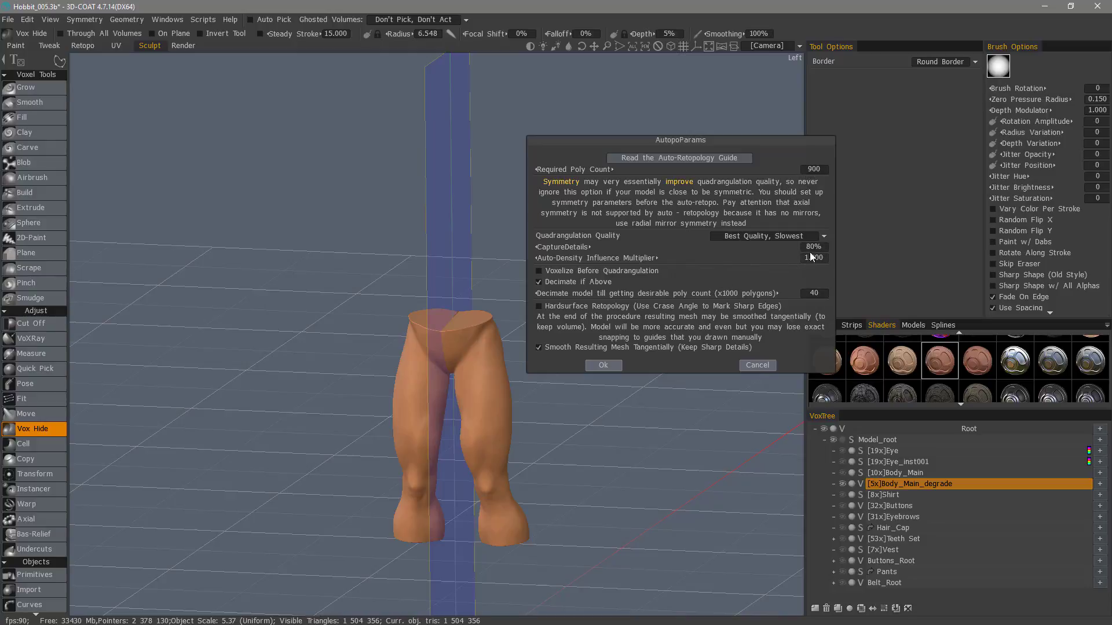
{"action": "left_click", "coordinate": [603, 365]}
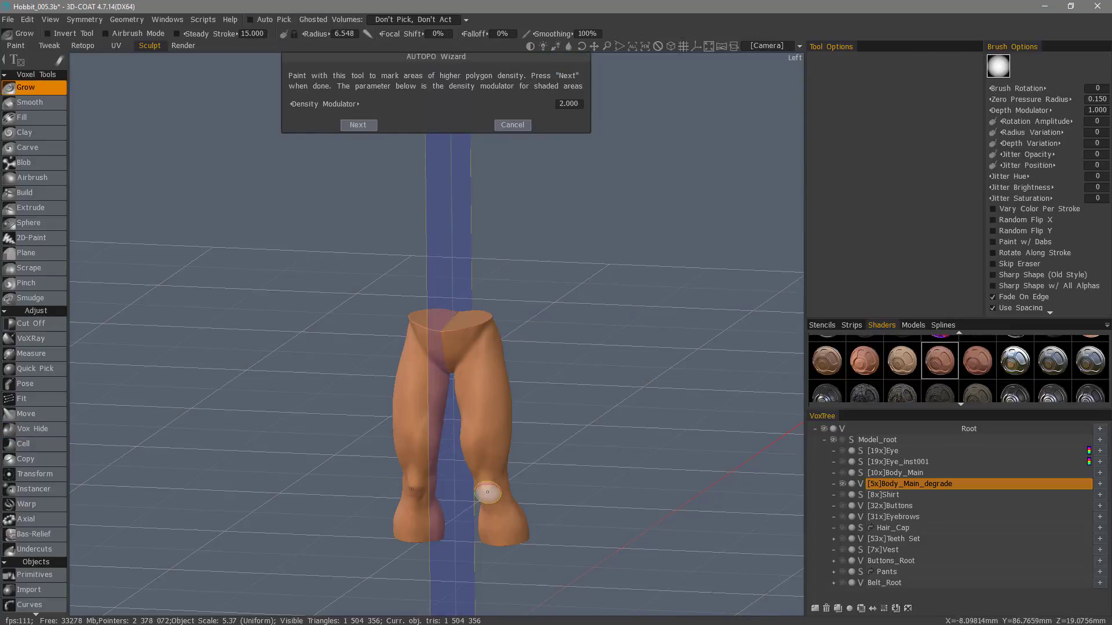
{"action": "left_click", "coordinate": [359, 125]}
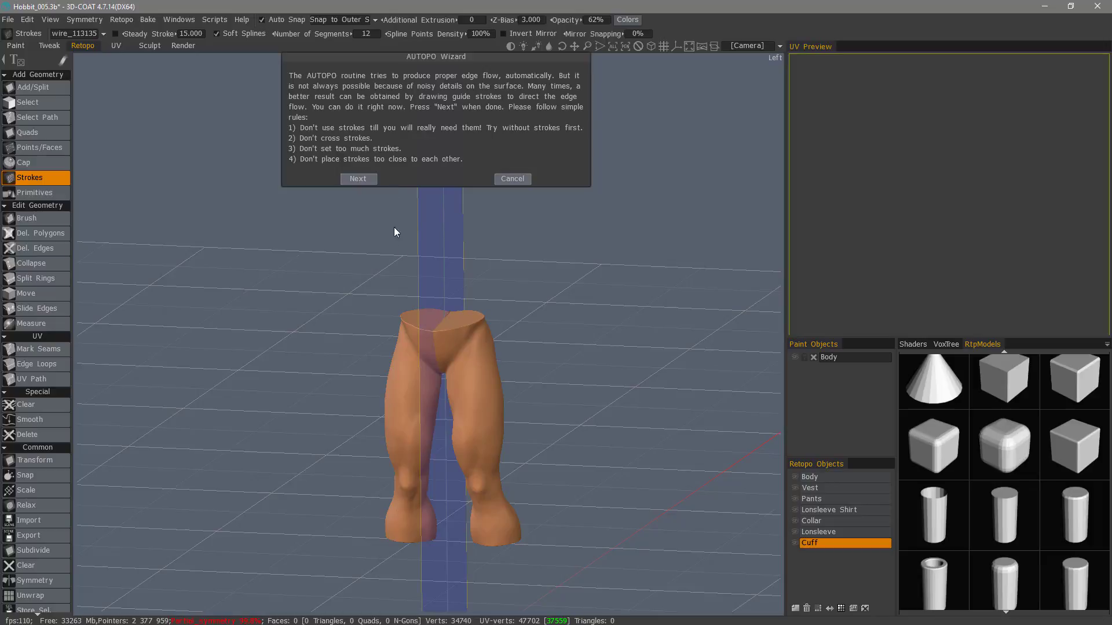
{"action": "left_click_drag", "start_coordinate": [393, 227], "coordinate": [398, 246], "text": "alt"}
{"action": "right_click_drag", "start_coordinate": [399, 246], "coordinate": [498, 303], "text": "alt"}
{"action": "left_click_drag", "start_coordinate": [498, 303], "coordinate": [368, 337], "text": "alt"}
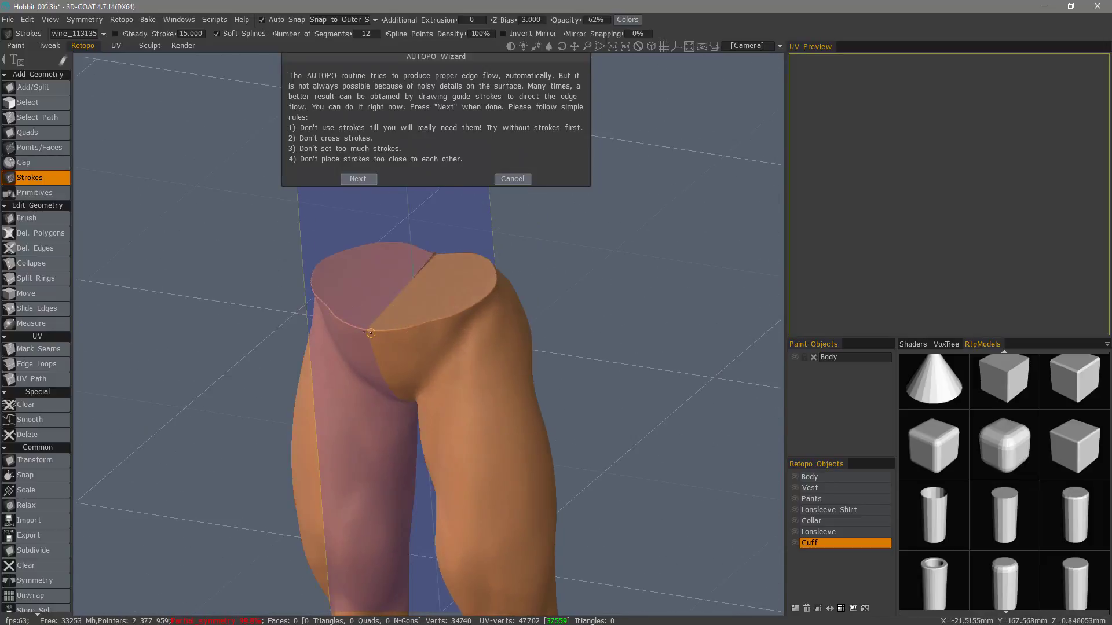
{"action": "left_click_drag", "start_coordinate": [365, 331], "coordinate": [369, 331]}
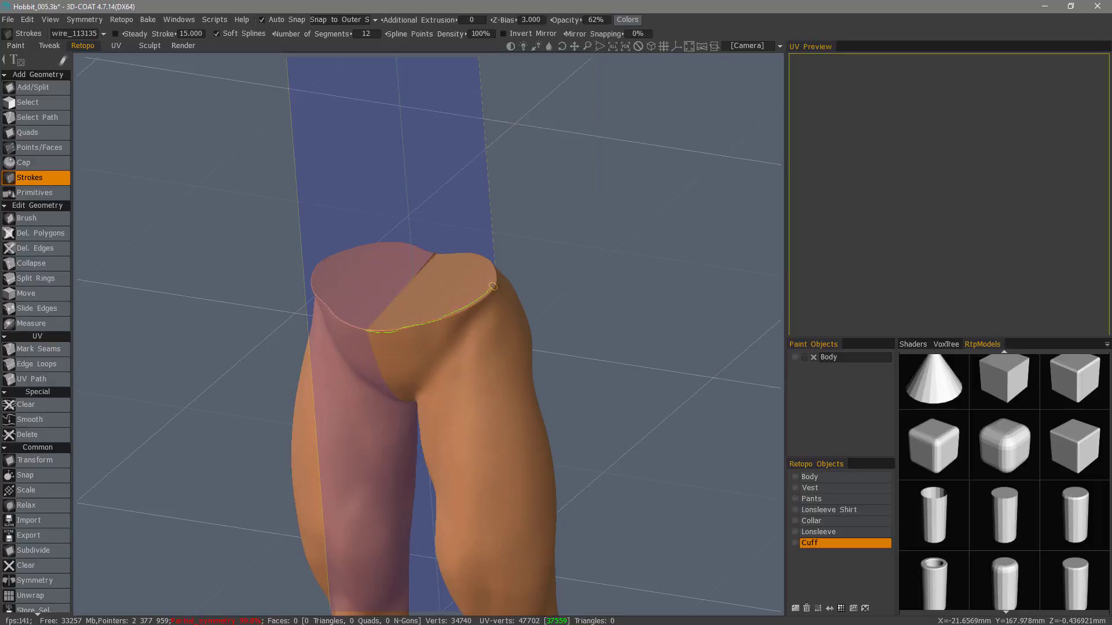
{"action": "left_click_drag", "start_coordinate": [493, 287], "coordinate": [496, 278]}
{"action": "key", "text": "ctrl+z"}
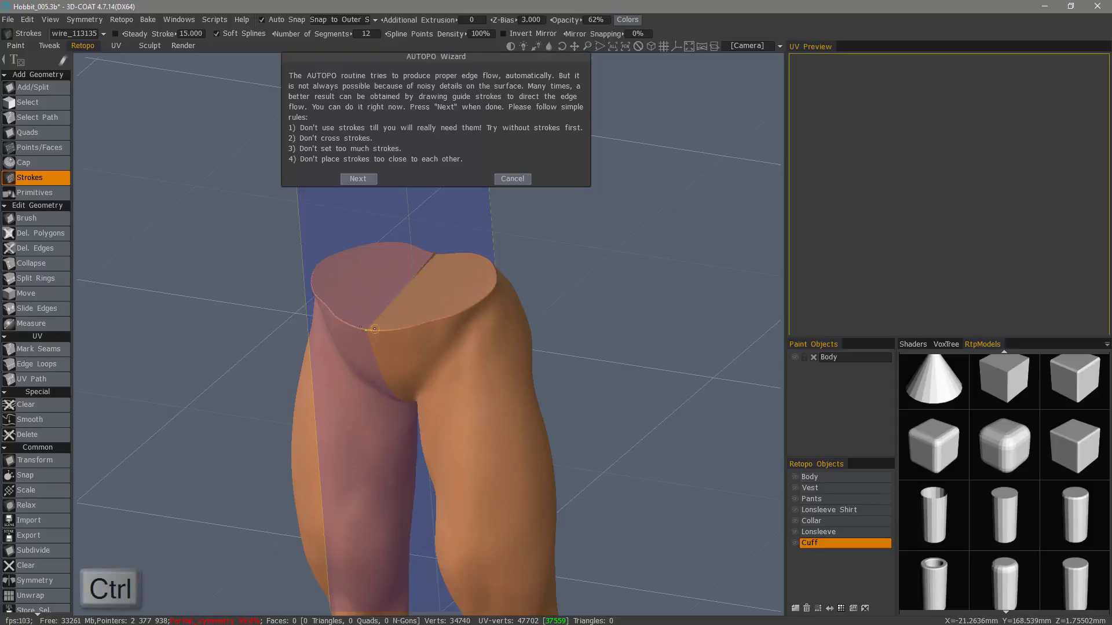
Step: Draw a guide stroke along the waist's cut edge on the character's left half, from the front centreline around the hip to the back centreline
{"action": "mouse_move", "coordinate": [367, 330]}
{"action": "left_mouse_down", "text": "ctrl"}
{"action": "mouse_move", "coordinate": [437, 320]}
{"action": "mouse_move", "coordinate": [497, 284]}
{"action": "left_mouse_up", "text": "ctrl"}
{"action": "middle_click_drag", "start_coordinate": [497, 283], "coordinate": [355, 302]}
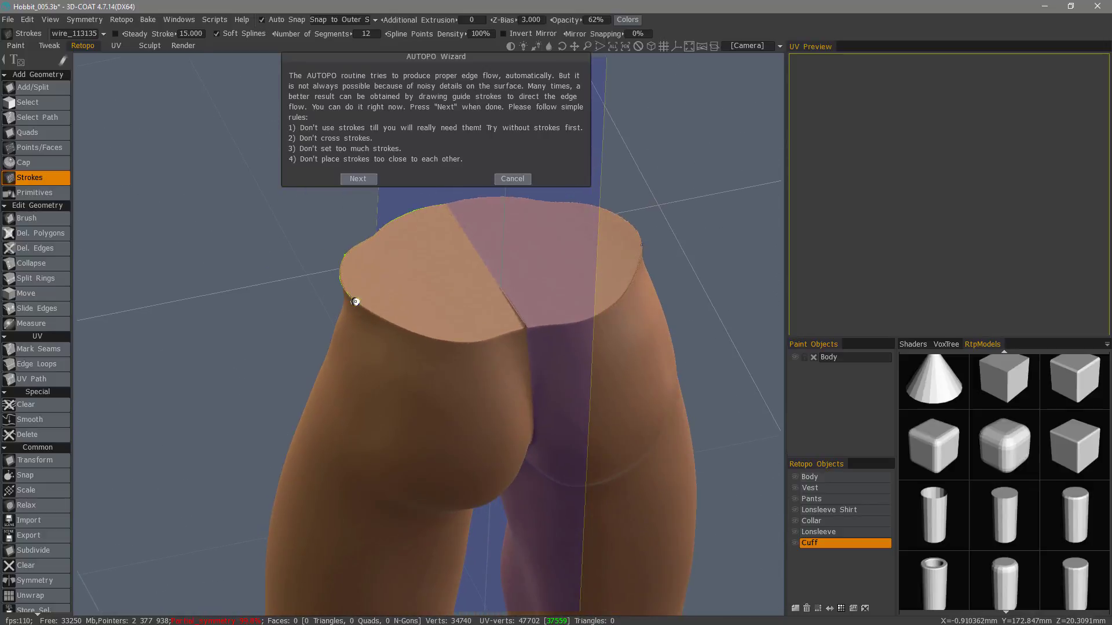
{"action": "left_click_drag", "start_coordinate": [355, 303], "coordinate": [372, 314], "text": "ctrl"}
{"action": "middle_click_drag", "start_coordinate": [424, 337], "coordinate": [504, 332]}
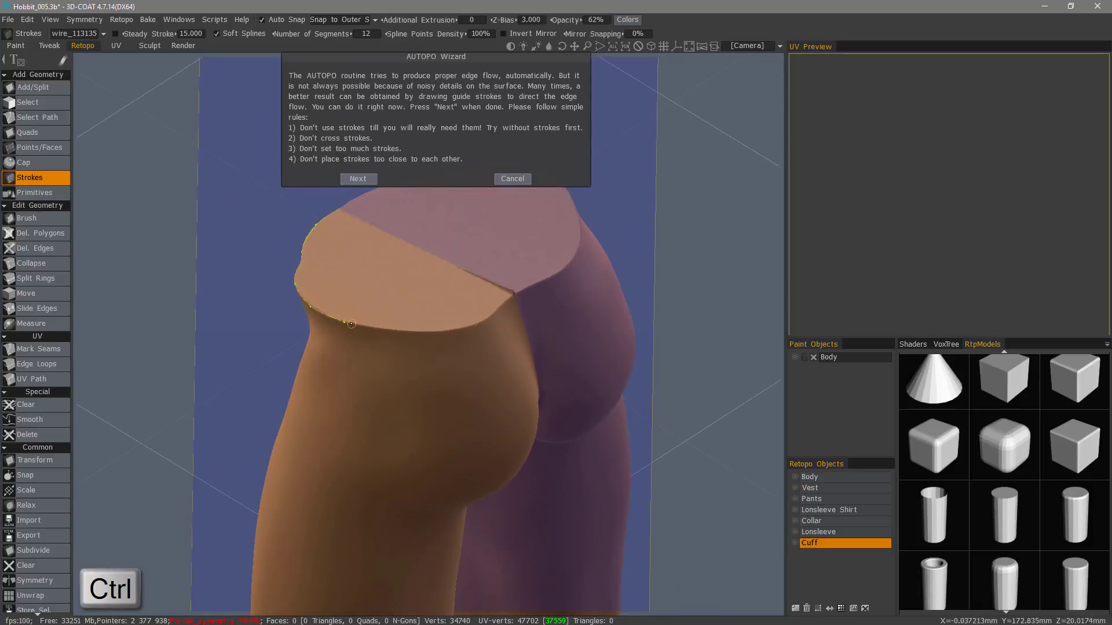
{"action": "left_click", "coordinate": [345, 322], "text": "ctrl"}
{"action": "mouse_move", "coordinate": [345, 322]}
{"action": "left_mouse_down", "text": "ctrl"}
{"action": "mouse_move", "coordinate": [452, 329]}
{"action": "mouse_move", "coordinate": [505, 301]}
{"action": "left_mouse_up", "text": "ctrl"}
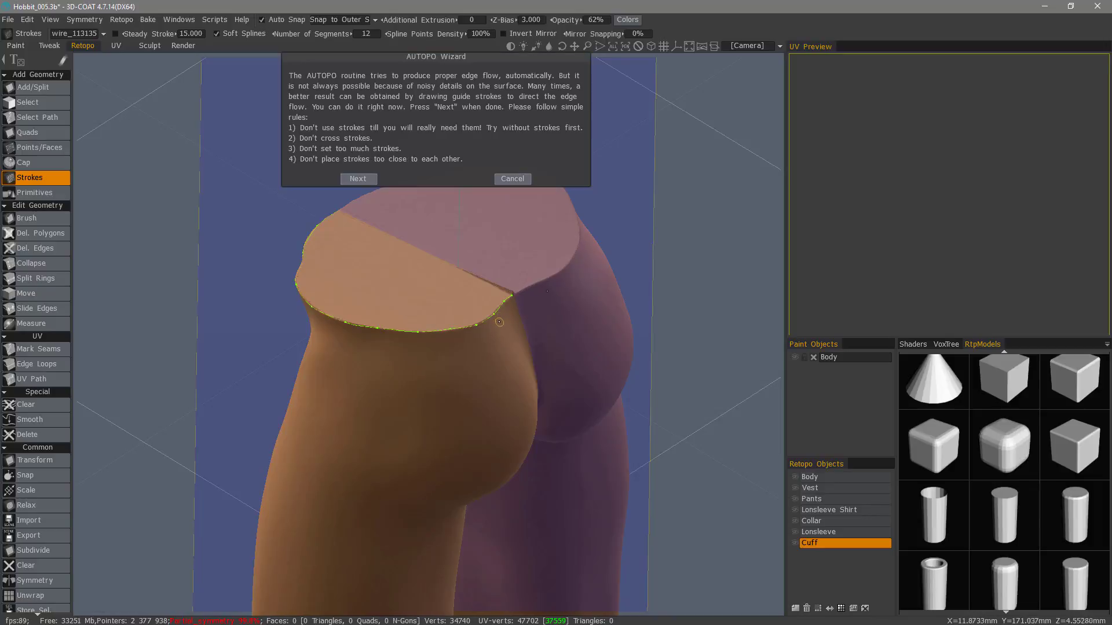
{"action": "mouse_move", "coordinate": [291, 334]}
{"action": "right_mouse_down"}
{"action": "mouse_move", "coordinate": [338, 287]}
{"action": "mouse_move", "coordinate": [376, 327]}
{"action": "mouse_move", "coordinate": [353, 341]}
{"action": "mouse_move", "coordinate": [389, 326]}
{"action": "mouse_move", "coordinate": [317, 323]}
{"action": "mouse_move", "coordinate": [429, 331]}
{"action": "mouse_move", "coordinate": [455, 317]}
{"action": "mouse_move", "coordinate": [329, 325]}
{"action": "right_mouse_up"}
{"action": "left_click", "coordinate": [359, 332]}
{"action": "scroll", "coordinate": [329, 324], "scroll_direction": "up", "scroll_amount": 4}
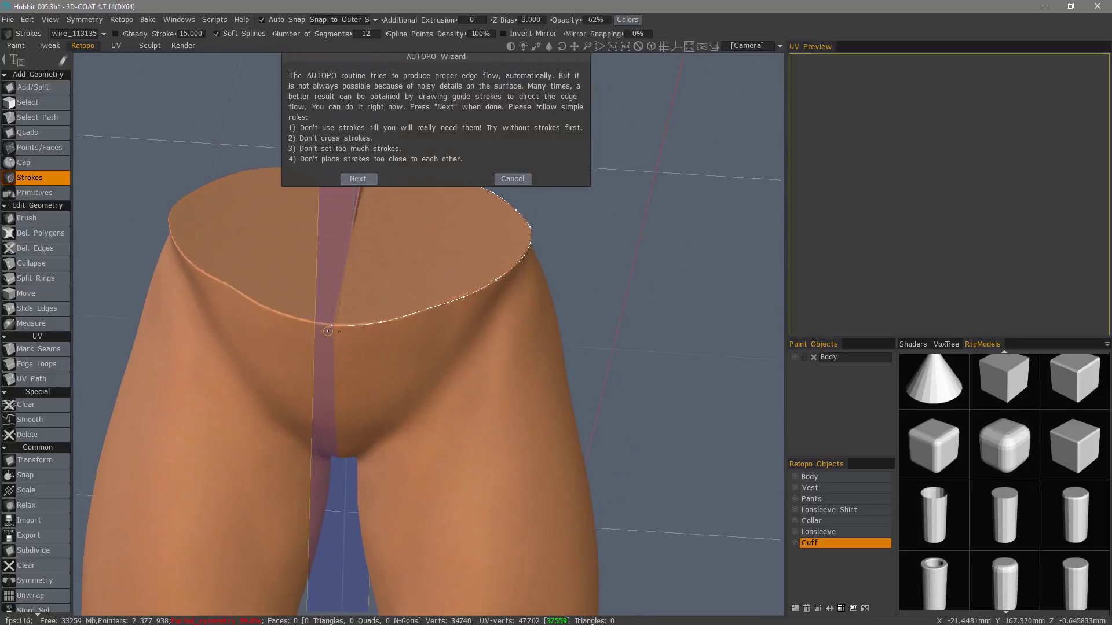
{"action": "scroll", "coordinate": [338, 323], "scroll_direction": "down", "scroll_amount": 5}
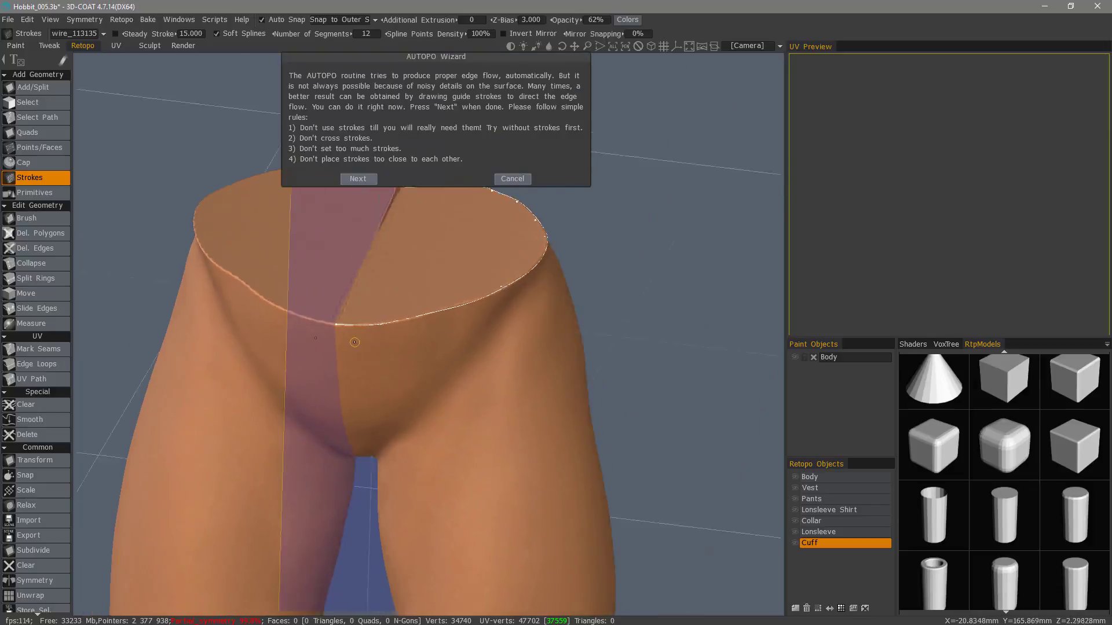
Step: Draw a guide stroke all the way around the cut edge at the lower end of the character's left leg
{"action": "left_click_drag", "start_coordinate": [360, 320], "coordinate": [418, 359], "text": "alt"}
{"action": "scroll", "coordinate": [420, 356], "scroll_direction": "up", "scroll_amount": 3}
{"action": "scroll", "coordinate": [417, 359], "scroll_direction": "up", "scroll_amount": 2}
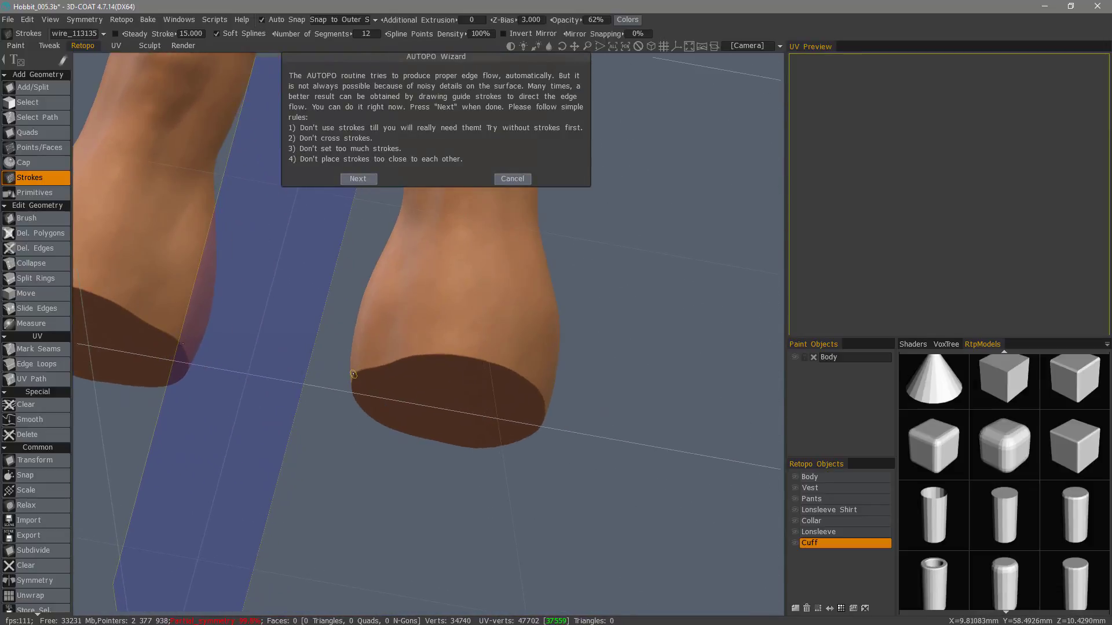
{"action": "left_click", "coordinate": [355, 377]}
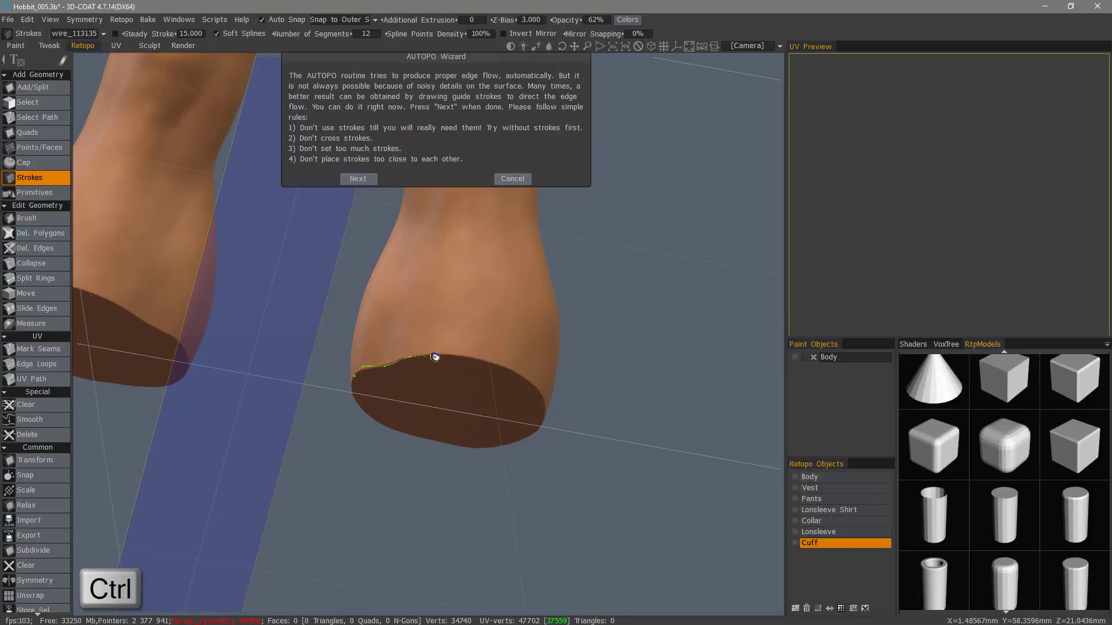
{"action": "mouse_move", "coordinate": [435, 357]}
{"action": "left_mouse_down"}
{"action": "mouse_move", "coordinate": [503, 367]}
{"action": "mouse_move", "coordinate": [546, 397]}
{"action": "left_mouse_up"}
{"action": "mouse_move", "coordinate": [362, 367]}
{"action": "left_mouse_down"}
{"action": "mouse_move", "coordinate": [449, 355]}
{"action": "mouse_move", "coordinate": [481, 360]}
{"action": "mouse_move", "coordinate": [474, 366]}
{"action": "mouse_move", "coordinate": [465, 339]}
{"action": "left_mouse_up"}
{"action": "mouse_move", "coordinate": [481, 348]}
{"action": "left_mouse_down", "text": "alt"}
{"action": "mouse_move", "coordinate": [427, 340]}
{"action": "mouse_move", "coordinate": [503, 352]}
{"action": "mouse_move", "coordinate": [564, 397]}
{"action": "mouse_move", "coordinate": [463, 366]}
{"action": "mouse_move", "coordinate": [371, 358]}
{"action": "mouse_move", "coordinate": [458, 369]}
{"action": "left_mouse_up", "text": "alt"}
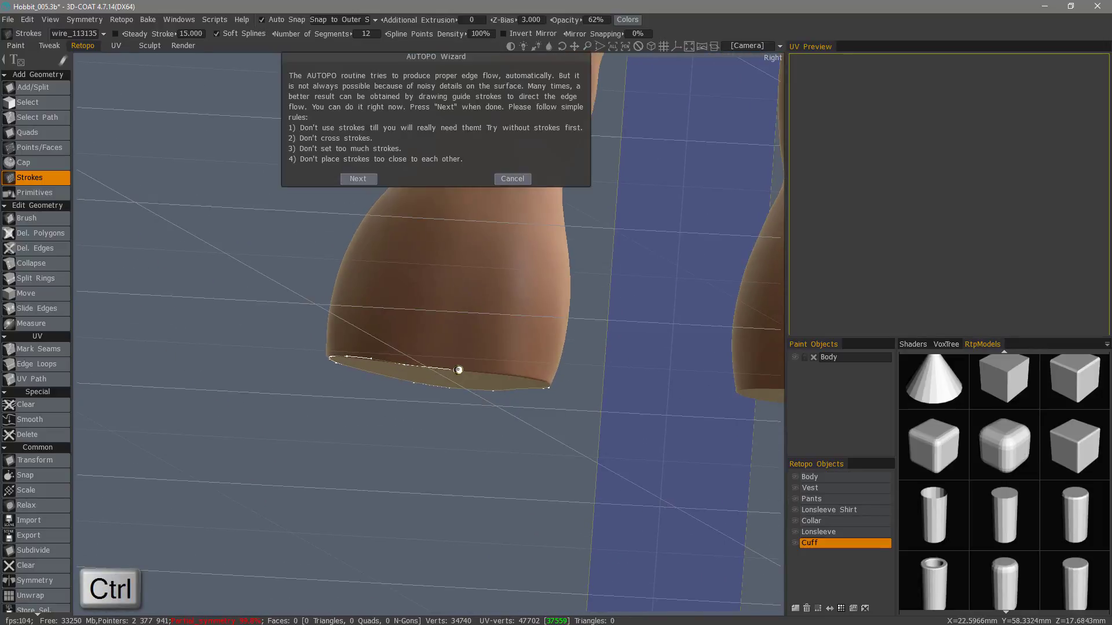
{"action": "left_click", "coordinate": [502, 372], "text": "ctrl"}
{"action": "left_click", "coordinate": [530, 378], "text": "ctrl"}
{"action": "left_click", "coordinate": [544, 382], "text": "ctrl"}
{"action": "mouse_move", "coordinate": [528, 378]}
{"action": "left_mouse_down", "text": "alt"}
{"action": "mouse_move", "coordinate": [495, 371]}
{"action": "mouse_move", "coordinate": [430, 322]}
{"action": "mouse_move", "coordinate": [473, 325]}
{"action": "mouse_move", "coordinate": [429, 320]}
{"action": "mouse_move", "coordinate": [481, 323]}
{"action": "left_mouse_up", "text": "alt"}
Step: Finish the AUTOPO wizard to generate the retopology mesh of the legs, and examine its edge flow and capped waist
{"action": "left_click_drag", "start_coordinate": [361, 325], "coordinate": [315, 330], "text": "alt"}
{"action": "right_click_drag", "start_coordinate": [315, 330], "coordinate": [341, 307], "text": "alt"}
{"action": "left_click_drag", "start_coordinate": [342, 307], "coordinate": [526, 285], "text": "alt"}
{"action": "right_click_drag", "start_coordinate": [527, 284], "coordinate": [470, 332], "text": "alt"}
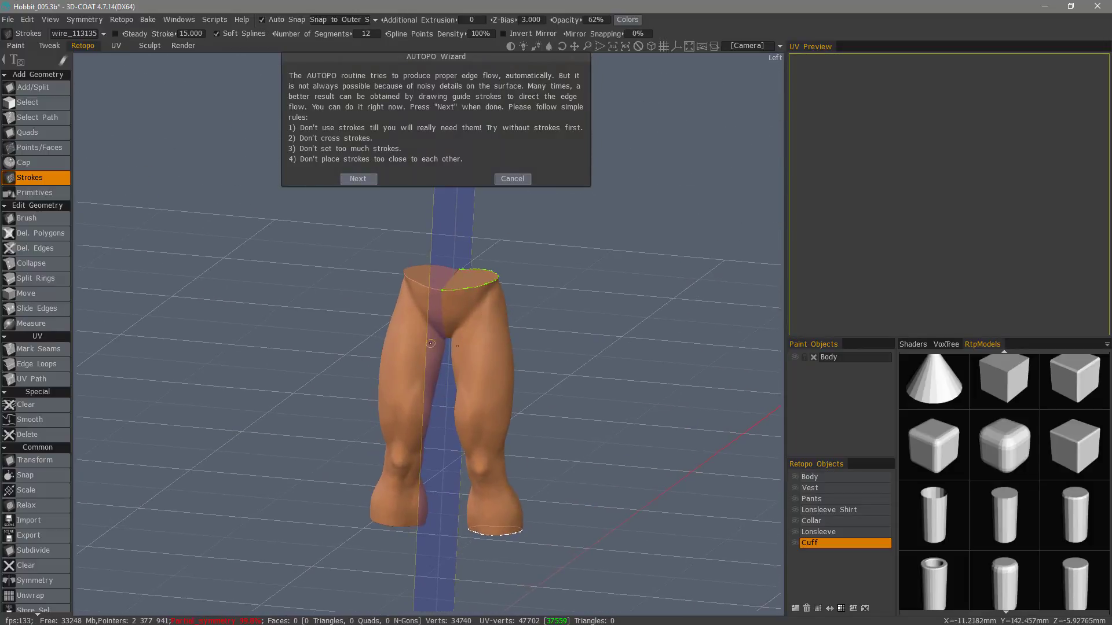
{"action": "left_click_drag", "start_coordinate": [475, 428], "coordinate": [511, 446], "text": "alt"}
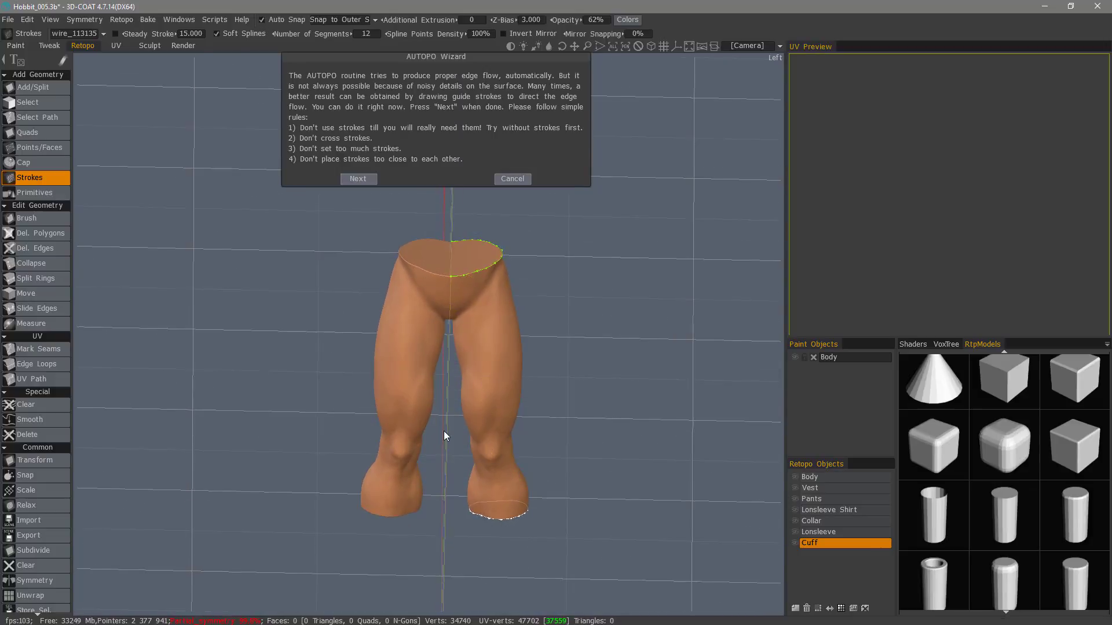
{"action": "mouse_move", "coordinate": [480, 432]}
{"action": "left_mouse_down", "text": "alt"}
{"action": "mouse_move", "coordinate": [472, 421]}
{"action": "mouse_move", "coordinate": [476, 441]}
{"action": "left_mouse_up", "text": "alt"}
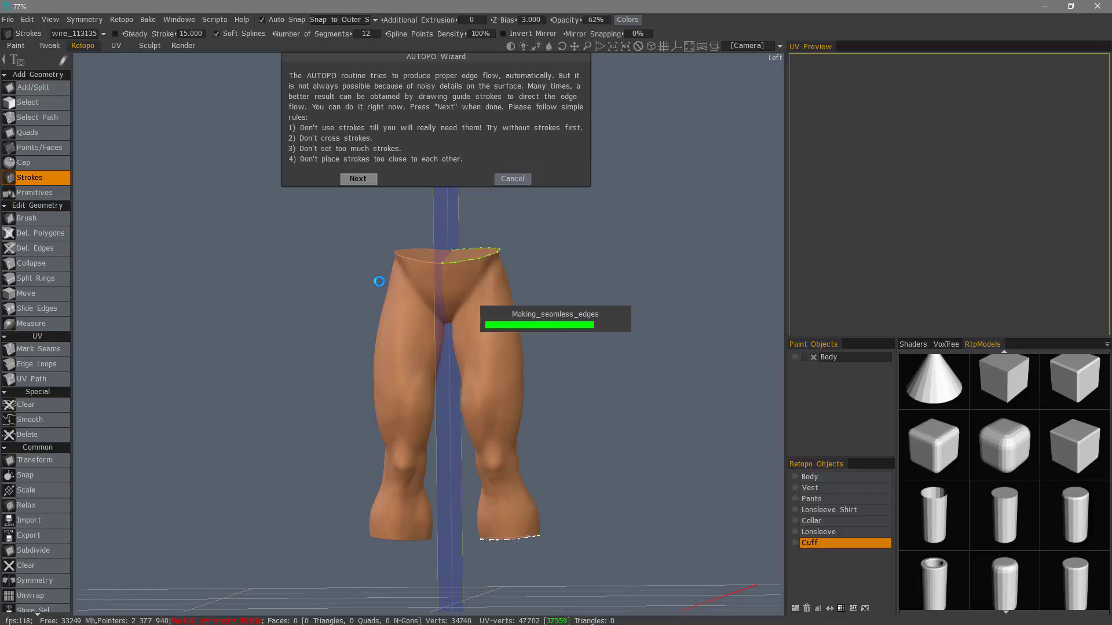
{"action": "left_click_drag", "start_coordinate": [359, 273], "coordinate": [388, 264]}
{"action": "scroll", "coordinate": [455, 267], "scroll_direction": "up", "scroll_amount": 5}
{"action": "scroll", "coordinate": [529, 214], "scroll_direction": "down", "scroll_amount": 5}
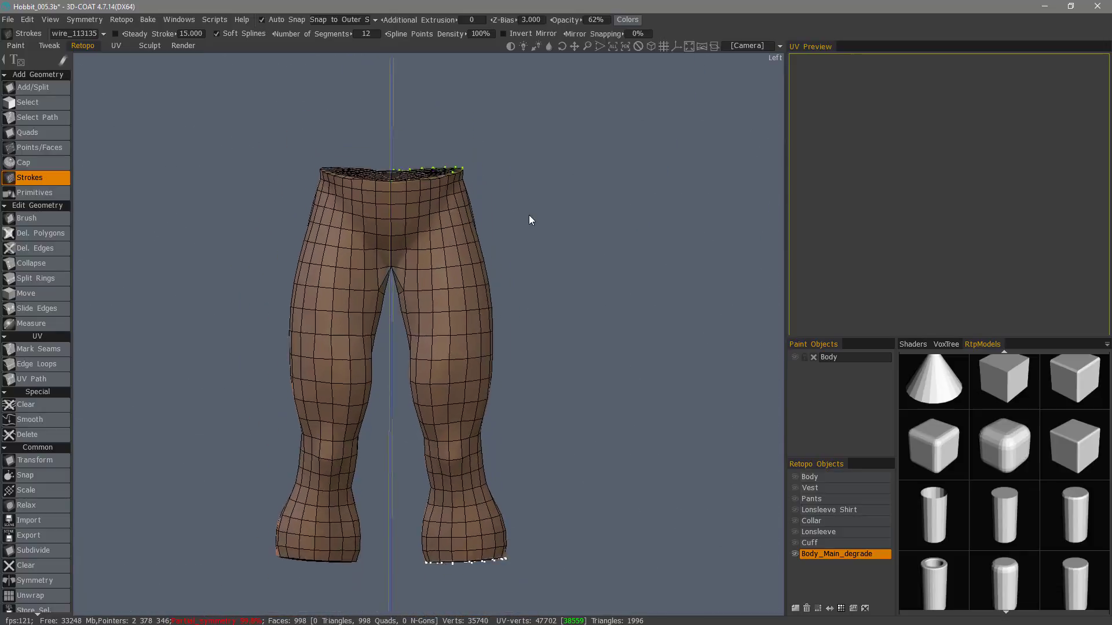
{"action": "left_click_drag", "start_coordinate": [529, 215], "coordinate": [656, 434], "text": "alt"}
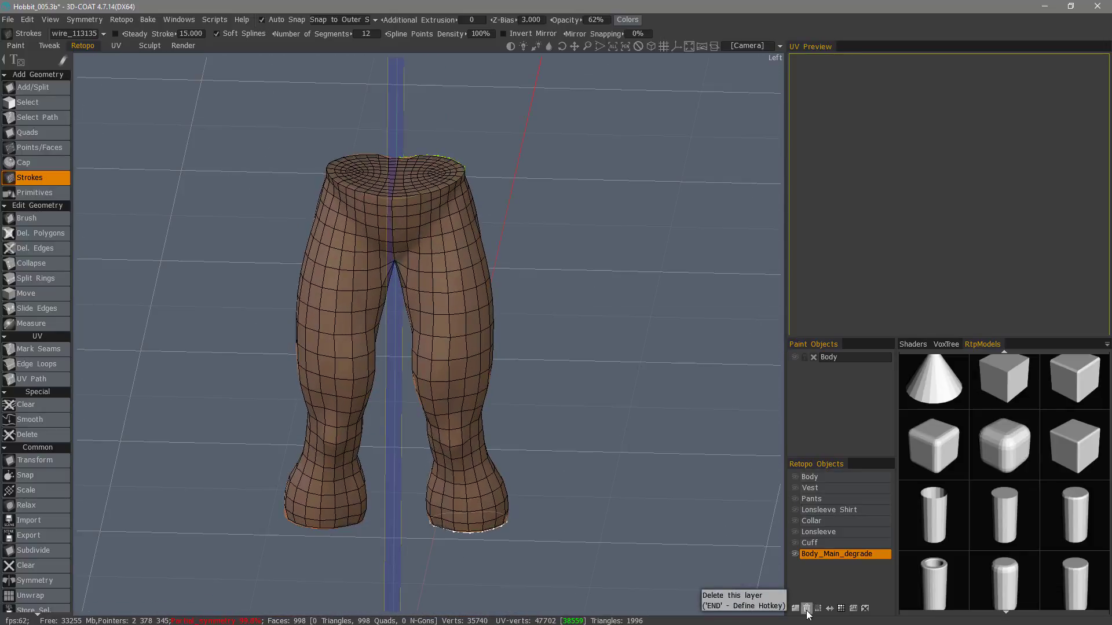
Step: Delete the generated Body_Main_degrade retopo layer and inspect the guide stroke around the waist
{"action": "left_click", "coordinate": [830, 555]}
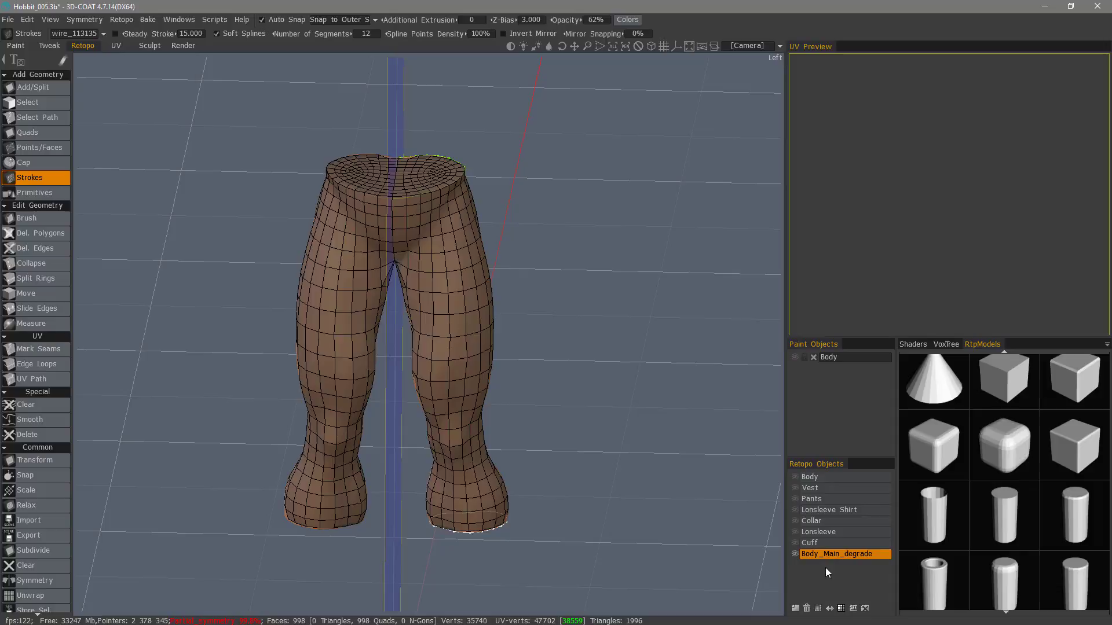
{"action": "left_click", "coordinate": [806, 608]}
{"action": "scroll", "coordinate": [332, 211], "scroll_direction": "up", "scroll_amount": 5}
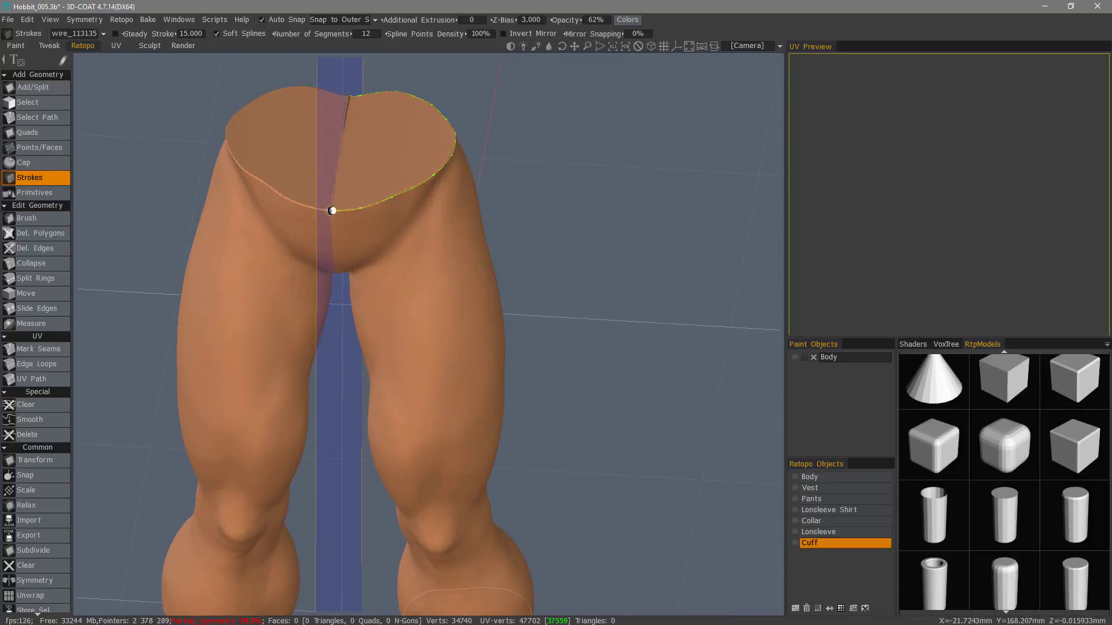
{"action": "scroll", "coordinate": [363, 207], "scroll_direction": "up", "scroll_amount": 5}
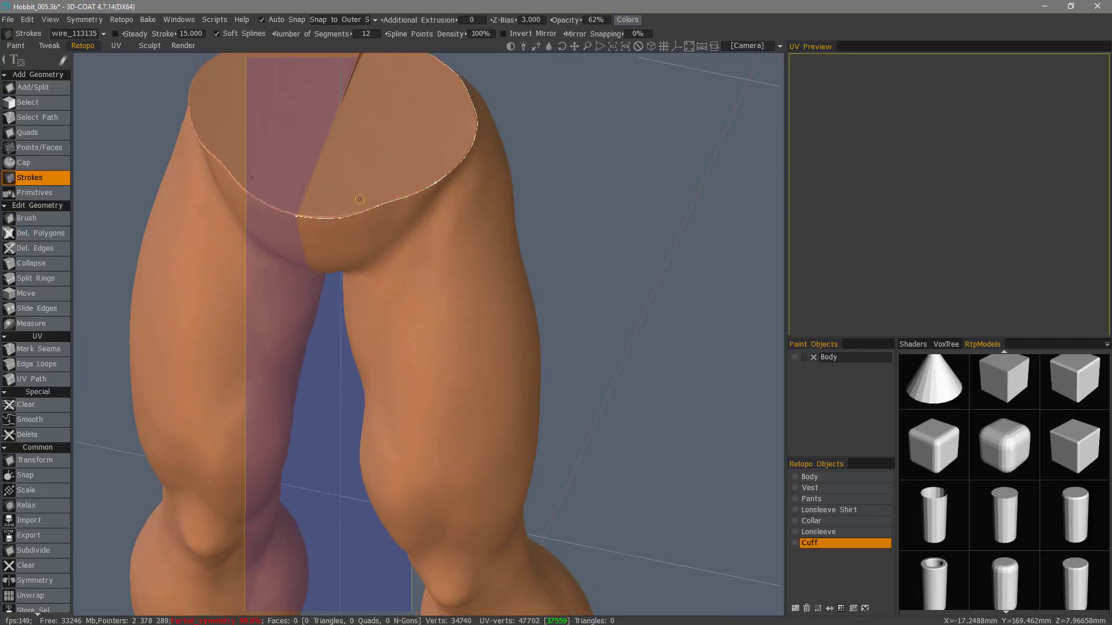
{"action": "left_click_drag", "start_coordinate": [373, 224], "coordinate": [426, 242], "text": "alt"}
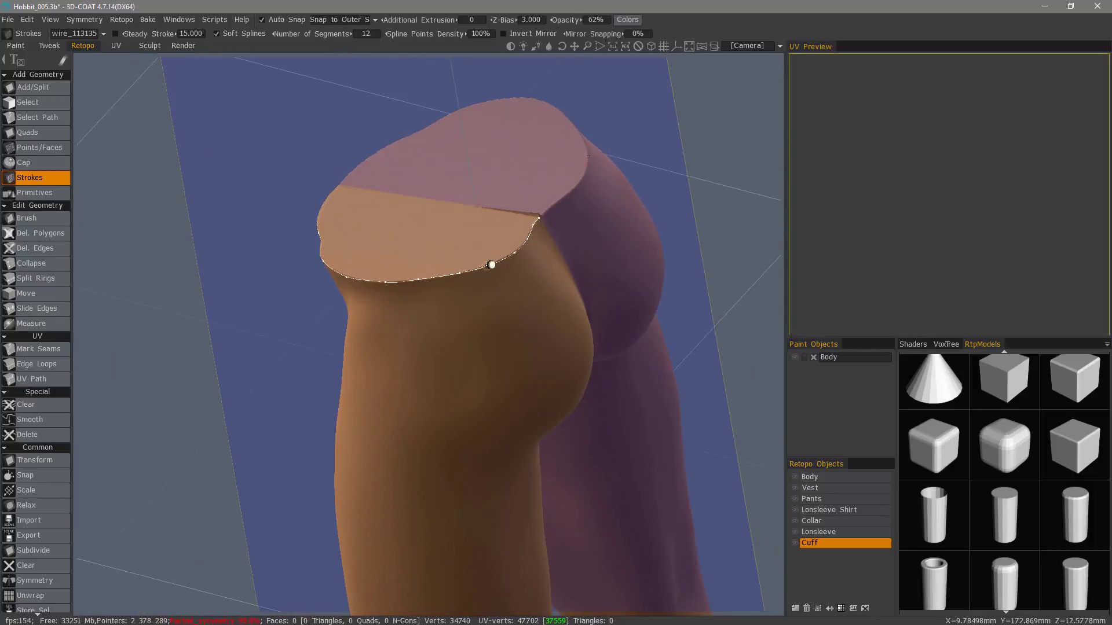
Step: Rerun AUTOPO on the Body_Main_degrade volume at 900 polygons and best quality, reusing the existing guide strokes and adding no density painting
{"action": "left_click_drag", "start_coordinate": [491, 265], "coordinate": [348, 229], "text": "alt"}
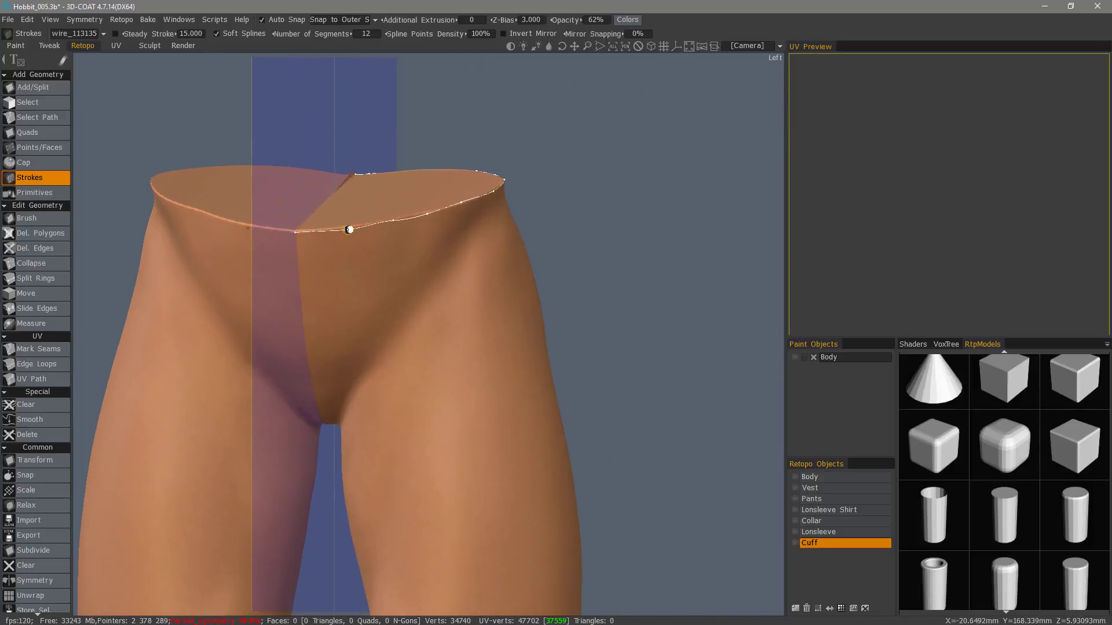
{"action": "left_click_drag", "start_coordinate": [423, 215], "coordinate": [455, 337], "text": "alt"}
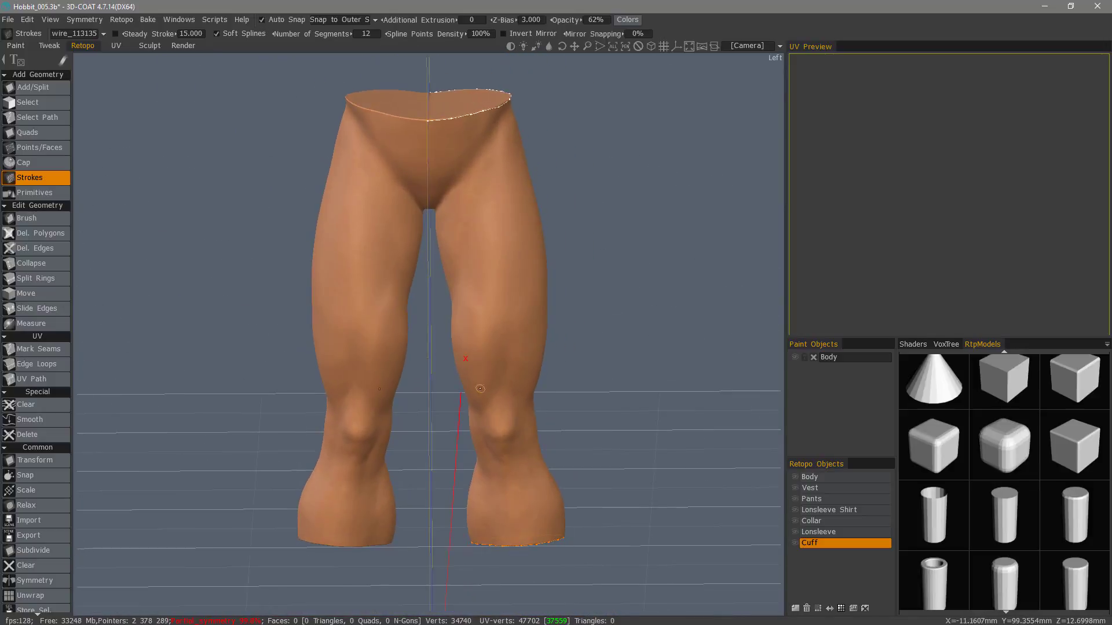
{"action": "left_click_drag", "start_coordinate": [480, 389], "coordinate": [800, 596], "text": "alt"}
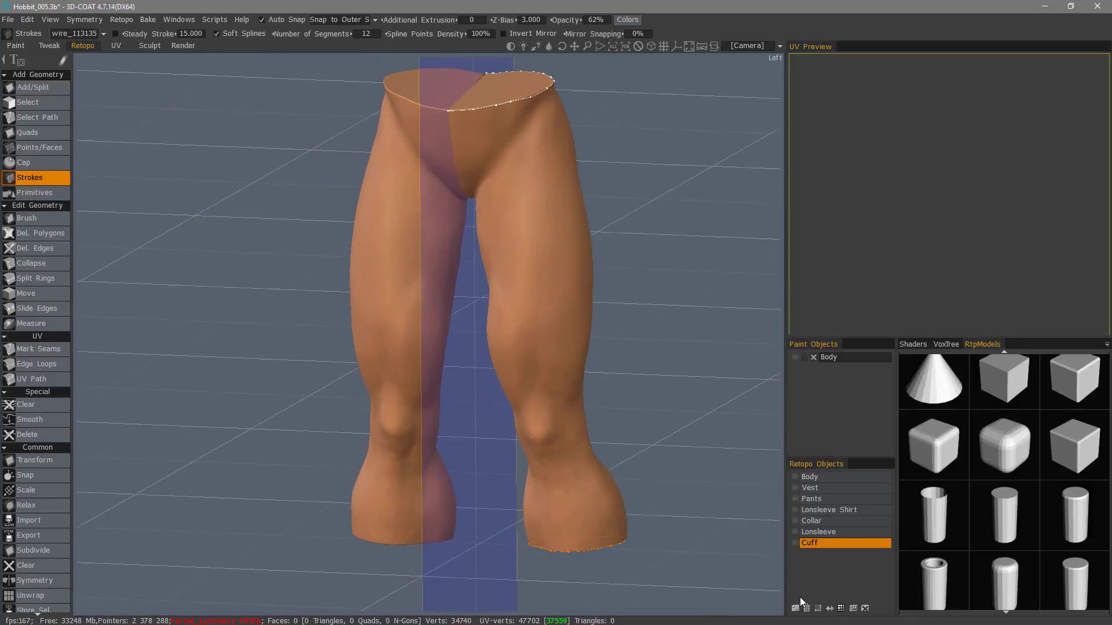
{"action": "left_click", "coordinate": [947, 344]}
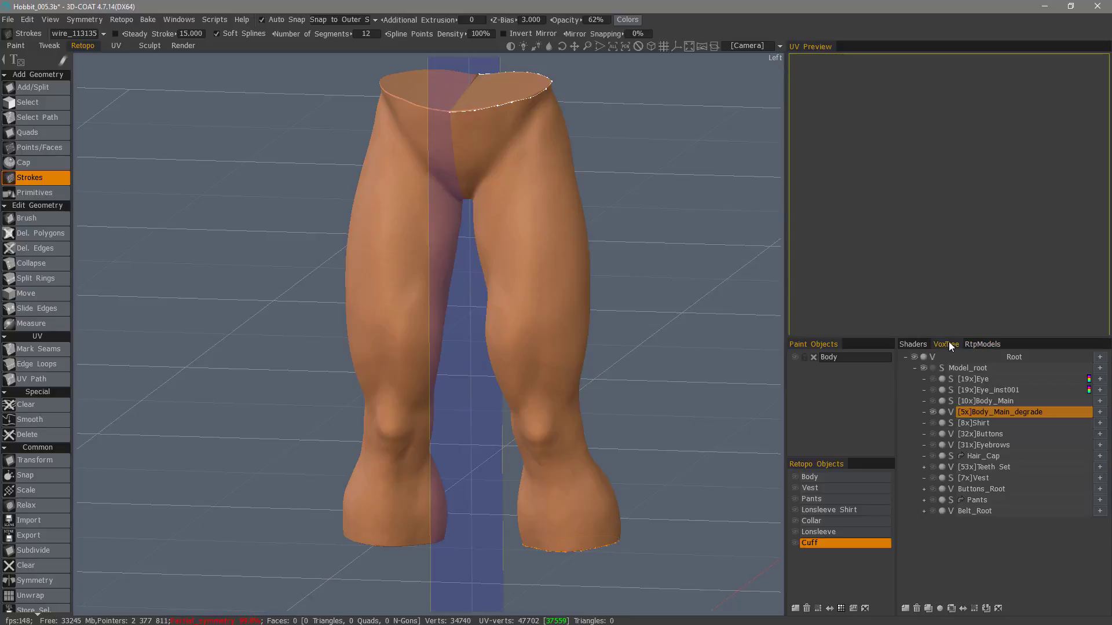
{"action": "right_click", "coordinate": [999, 413]}
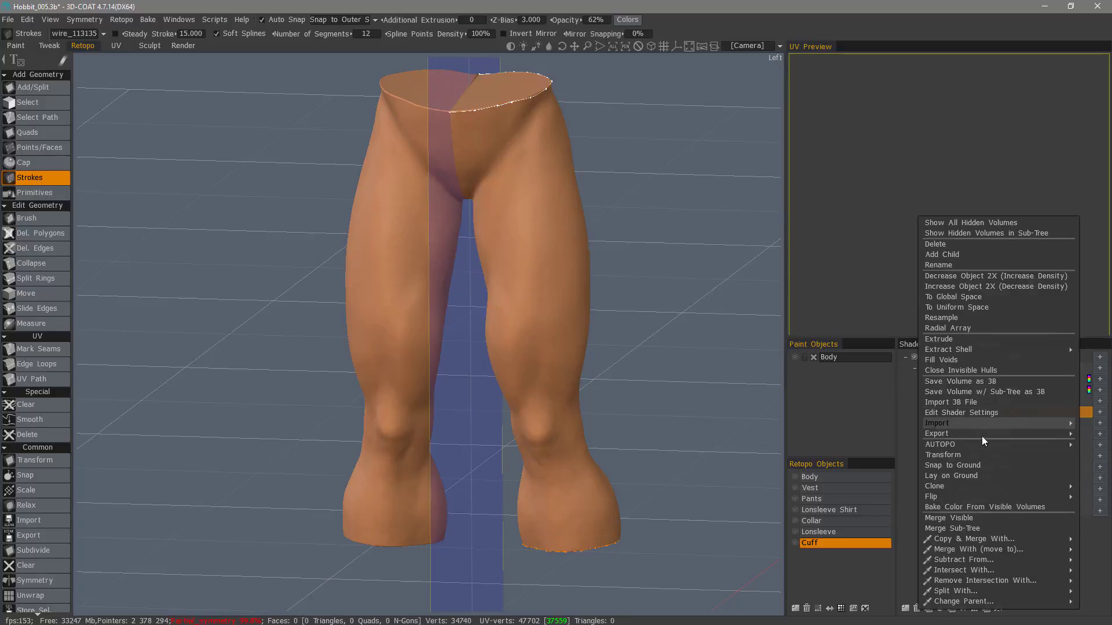
{"action": "mouse_move", "coordinate": [952, 445]}
{"action": "left_click", "coordinate": [863, 396]}
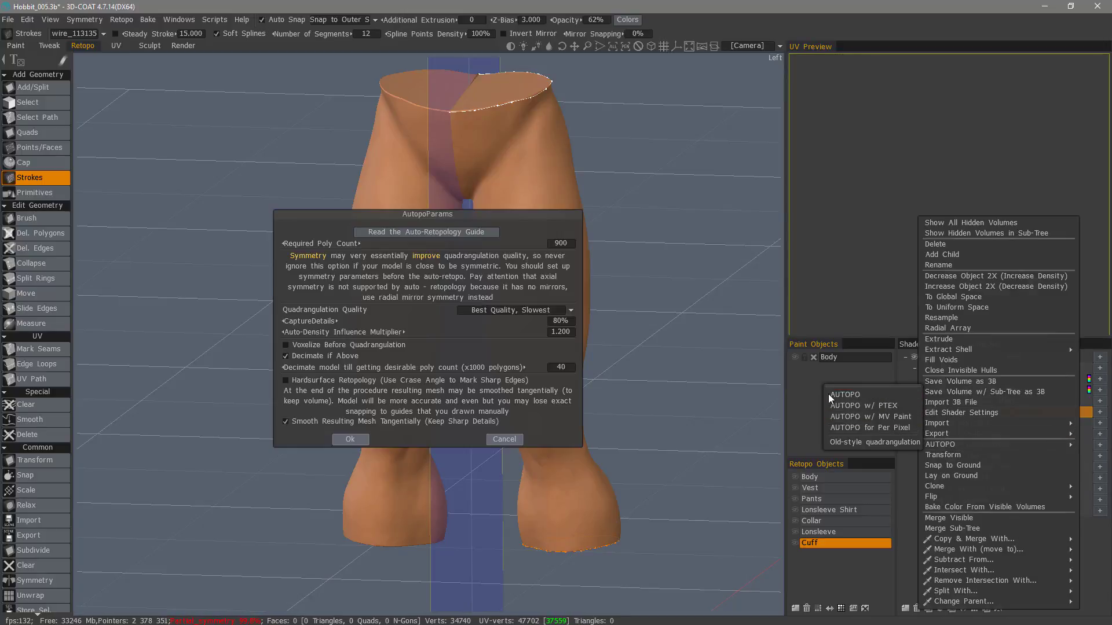
{"action": "left_click_drag", "start_coordinate": [478, 219], "coordinate": [817, 151]}
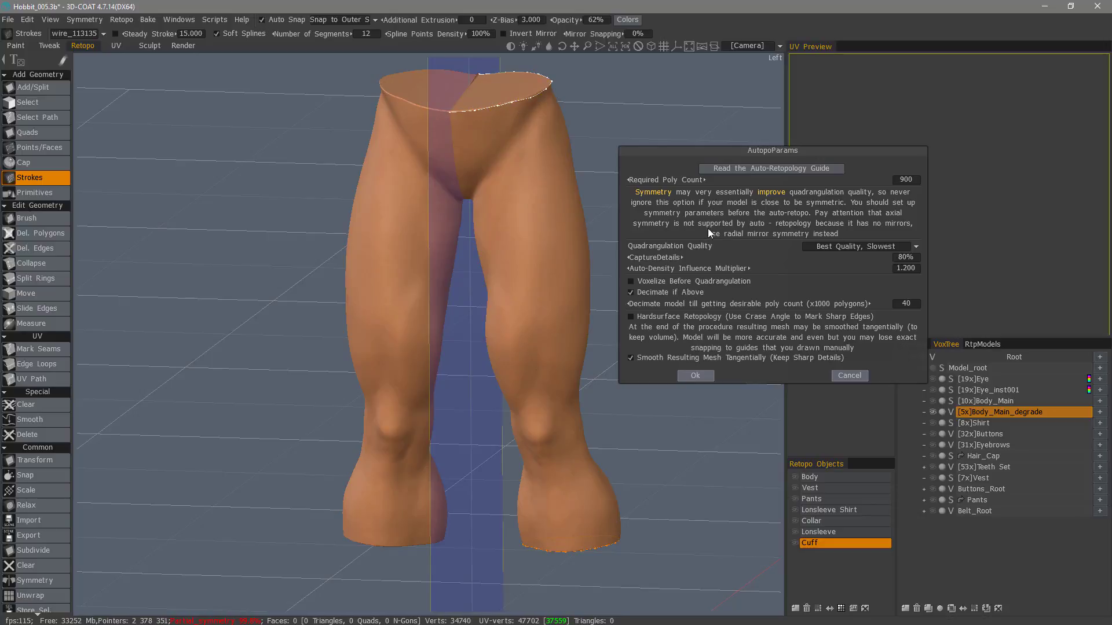
{"action": "left_click", "coordinate": [696, 377]}
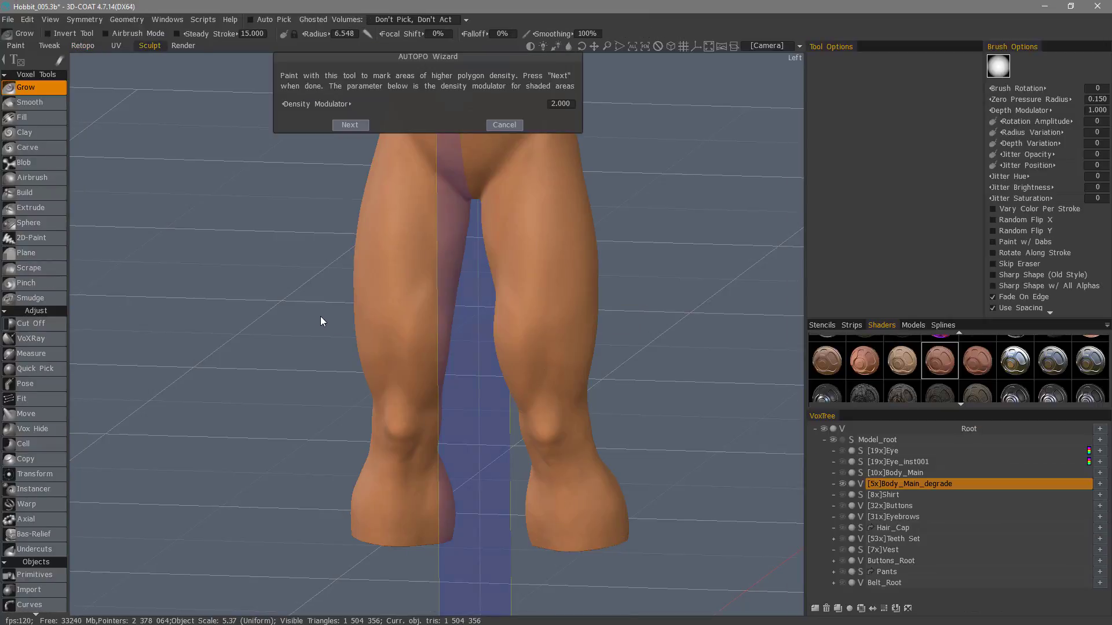
{"action": "left_click", "coordinate": [350, 125]}
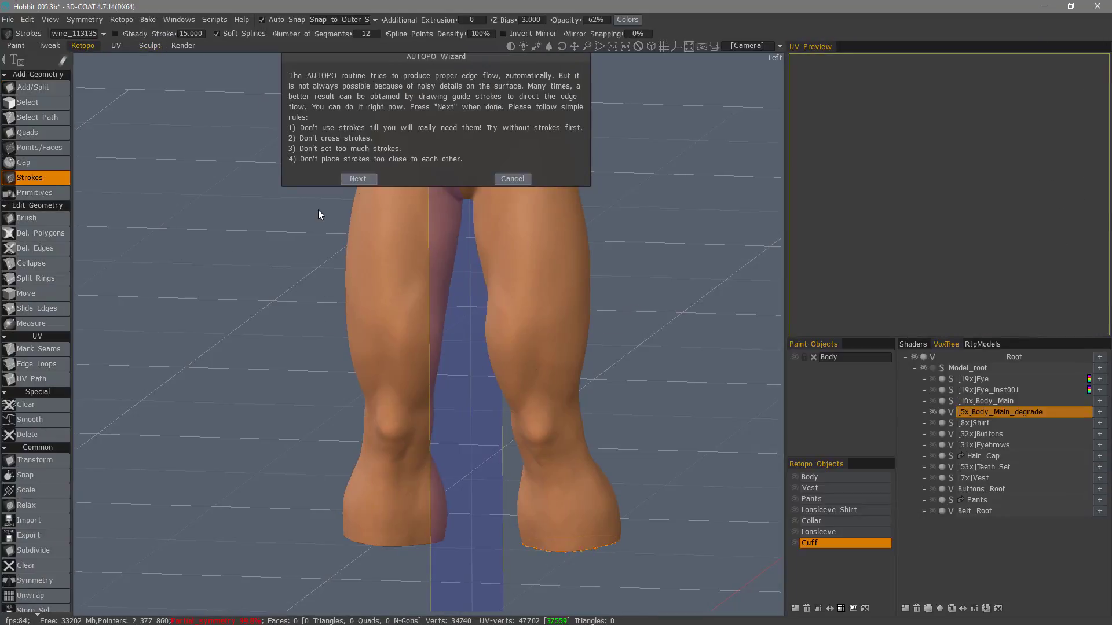
{"action": "left_click", "coordinate": [354, 179]}
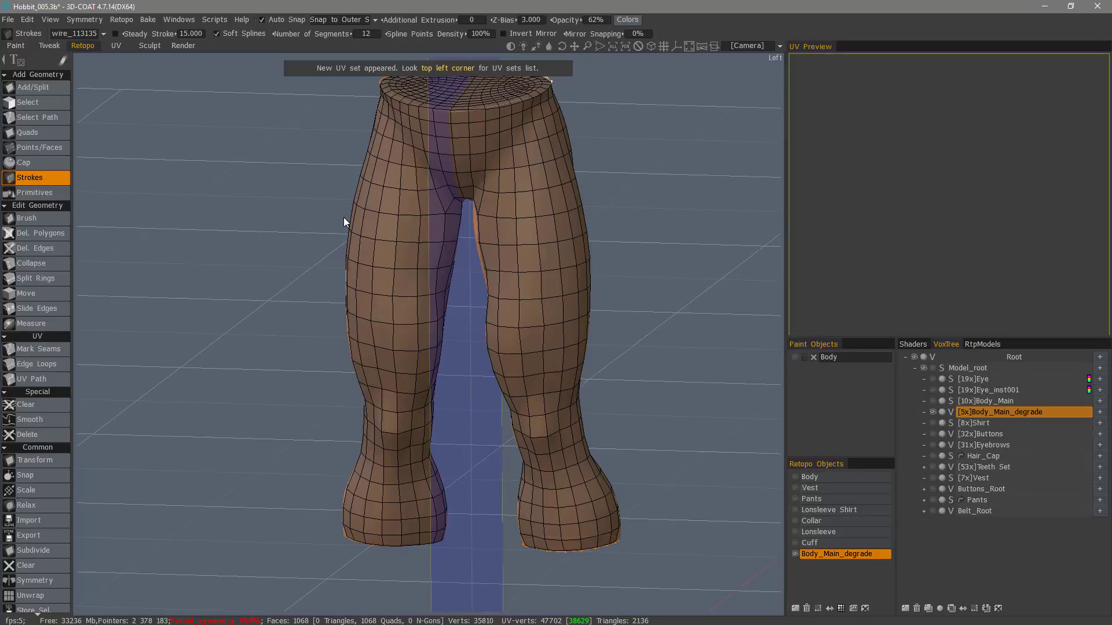
Step: Select exactly the faces capping the waist on the character's left half, excluding faces outside the cap, and delete them
{"action": "mouse_move", "coordinate": [327, 216]}
{"action": "left_mouse_down"}
{"action": "mouse_move", "coordinate": [446, 248]}
{"action": "mouse_move", "coordinate": [456, 190]}
{"action": "mouse_move", "coordinate": [445, 243]}
{"action": "mouse_move", "coordinate": [421, 258]}
{"action": "mouse_move", "coordinate": [503, 415]}
{"action": "mouse_move", "coordinate": [536, 248]}
{"action": "mouse_move", "coordinate": [468, 213]}
{"action": "mouse_move", "coordinate": [442, 266]}
{"action": "mouse_move", "coordinate": [549, 162]}
{"action": "mouse_move", "coordinate": [248, 189]}
{"action": "mouse_move", "coordinate": [71, 115]}
{"action": "left_mouse_up"}
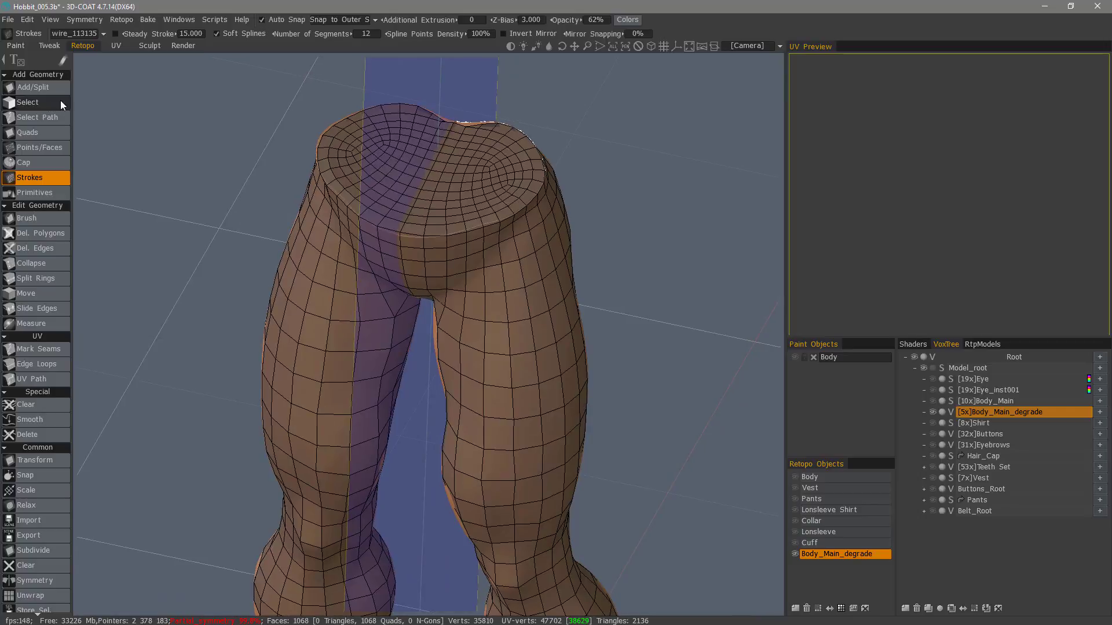
{"action": "left_click", "coordinate": [60, 100]}
{"action": "left_click", "coordinate": [350, 36]}
{"action": "left_click_drag", "start_coordinate": [431, 145], "coordinate": [410, 203], "text": "alt"}
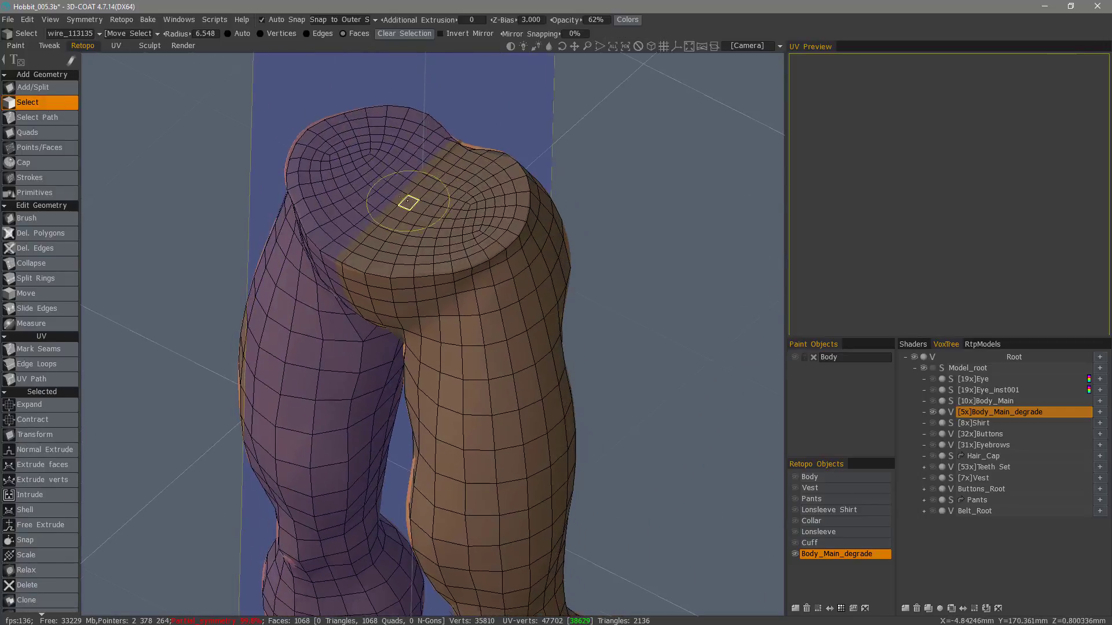
{"action": "scroll", "coordinate": [436, 204], "scroll_direction": "down", "scroll_amount": 1}
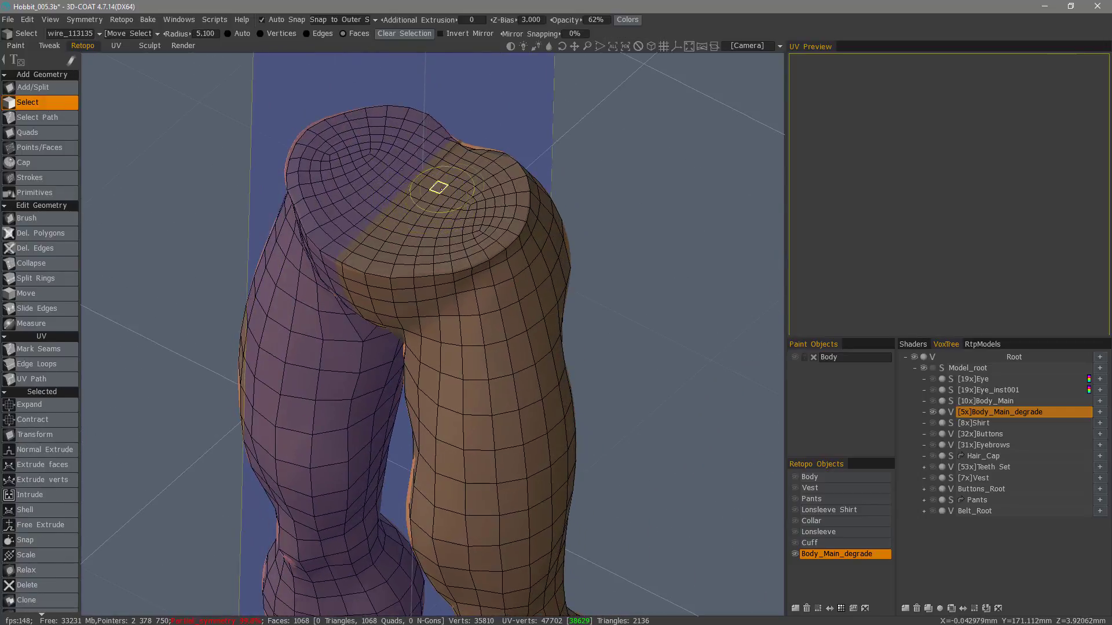
{"action": "left_click_drag", "start_coordinate": [396, 233], "coordinate": [378, 247]}
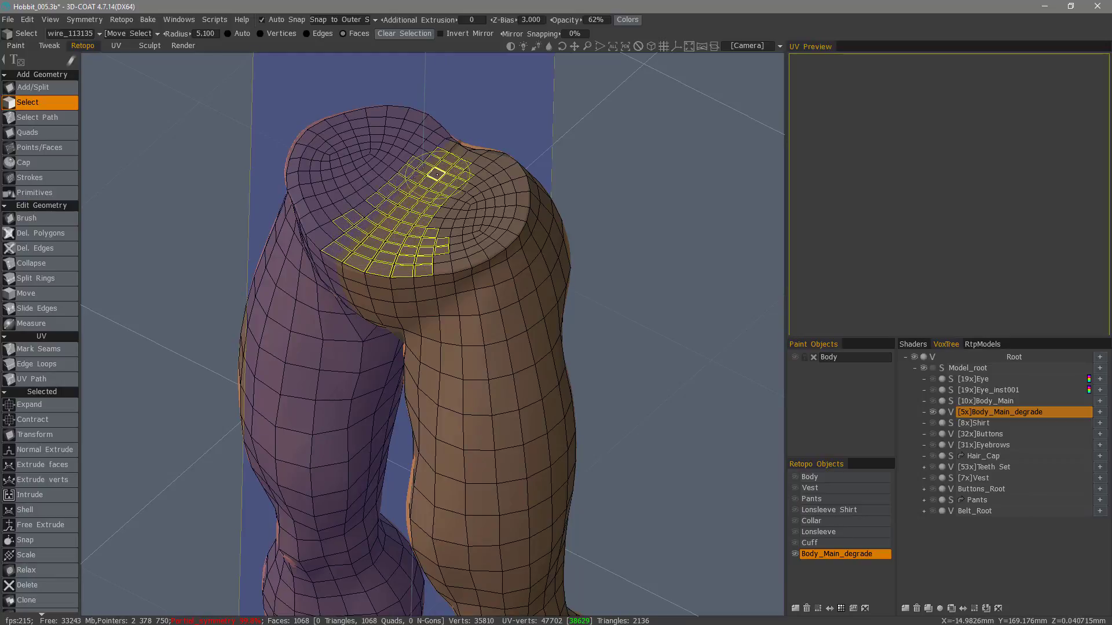
{"action": "left_click_drag", "start_coordinate": [476, 181], "coordinate": [464, 229]}
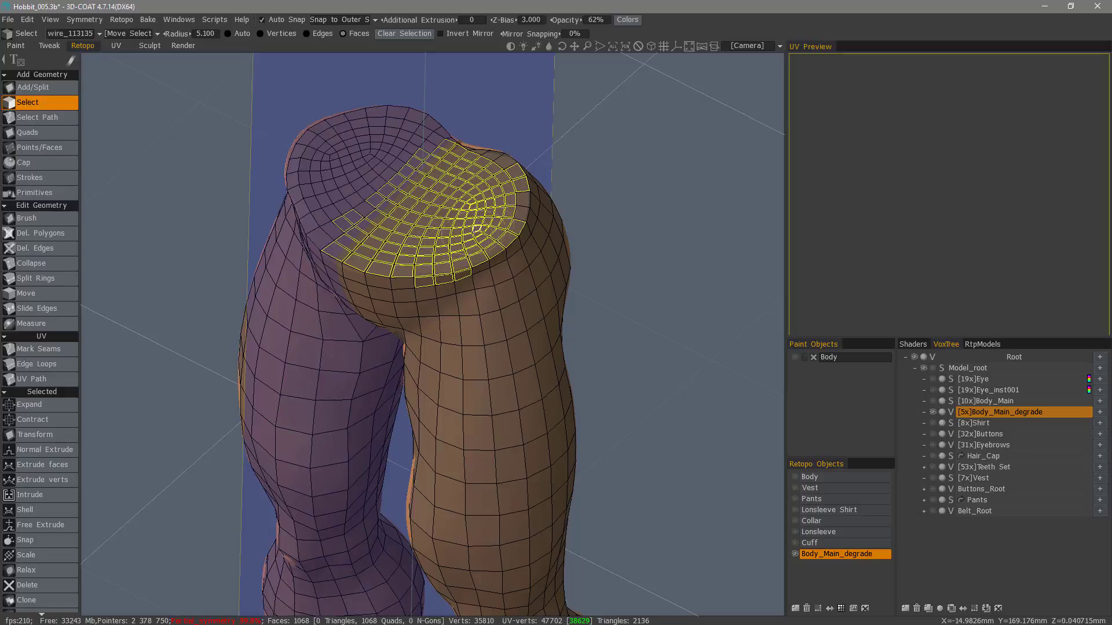
{"action": "left_click_drag", "start_coordinate": [486, 175], "coordinate": [491, 173]}
{"action": "mouse_move", "coordinate": [405, 188]}
{"action": "left_mouse_down", "text": "alt"}
{"action": "mouse_move", "coordinate": [373, 191]}
{"action": "mouse_move", "coordinate": [379, 184]}
{"action": "left_mouse_up", "text": "alt"}
{"action": "key", "text": "ctrl"}
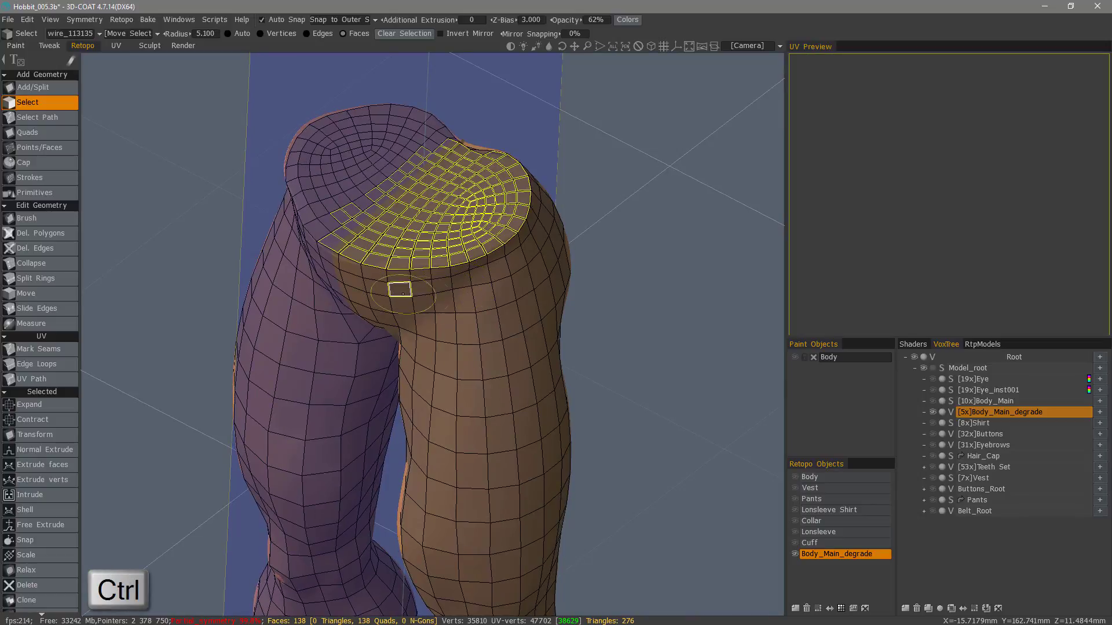
{"action": "left_click_drag", "start_coordinate": [553, 286], "coordinate": [530, 281], "text": "alt"}
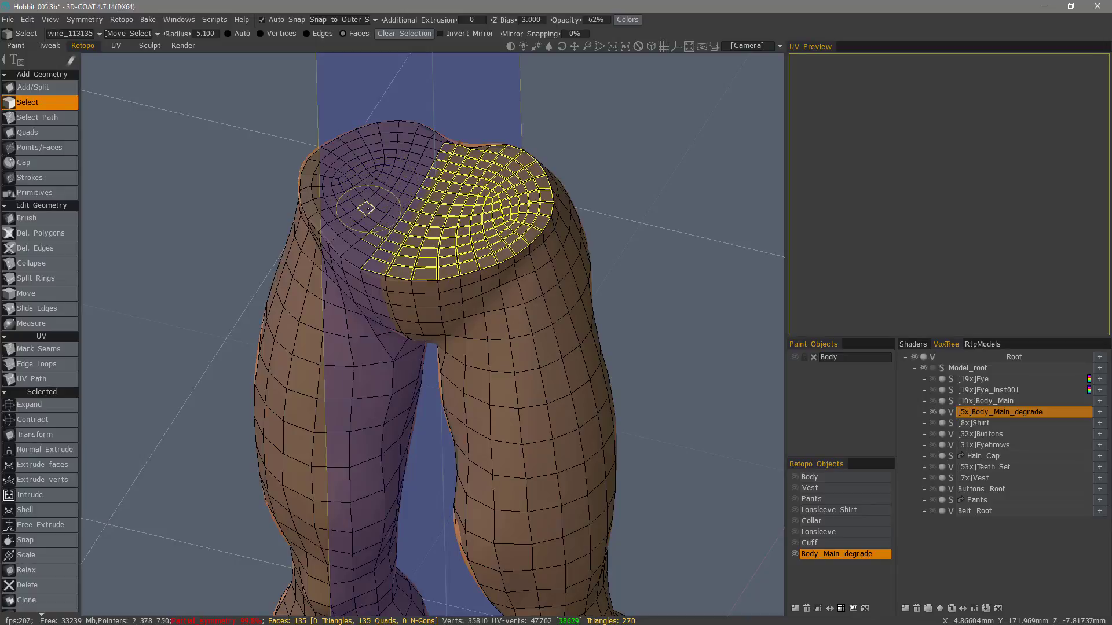
{"action": "left_click_drag", "start_coordinate": [356, 216], "coordinate": [392, 167], "text": "alt"}
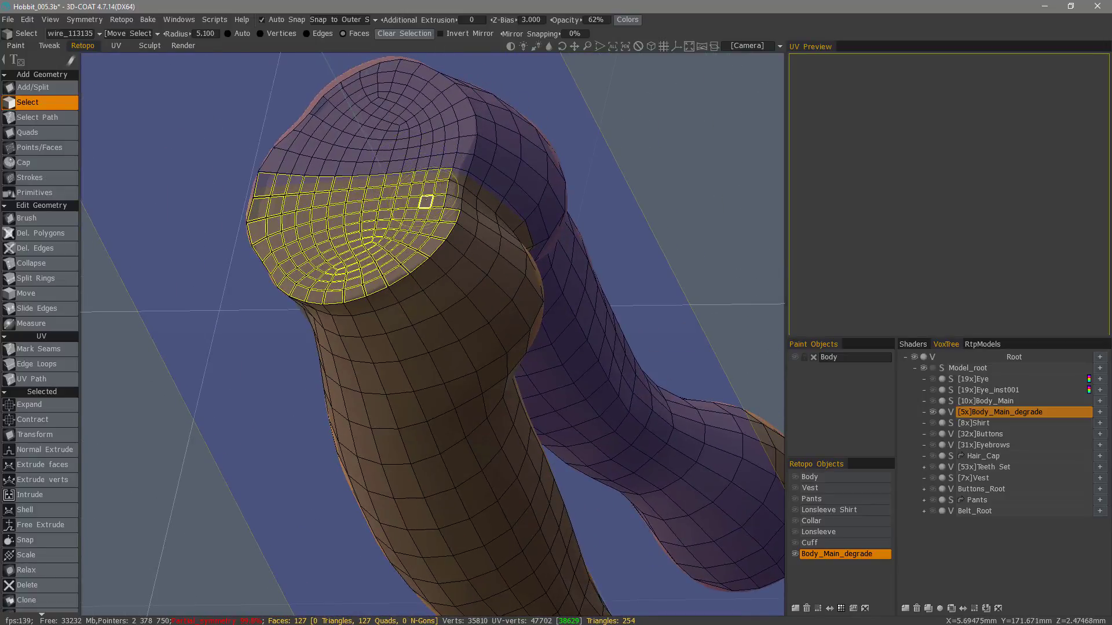
{"action": "key", "text": "bracketleft"}
{"action": "key", "text": "bracketleft"}
{"action": "key", "text": "bracketleft"}
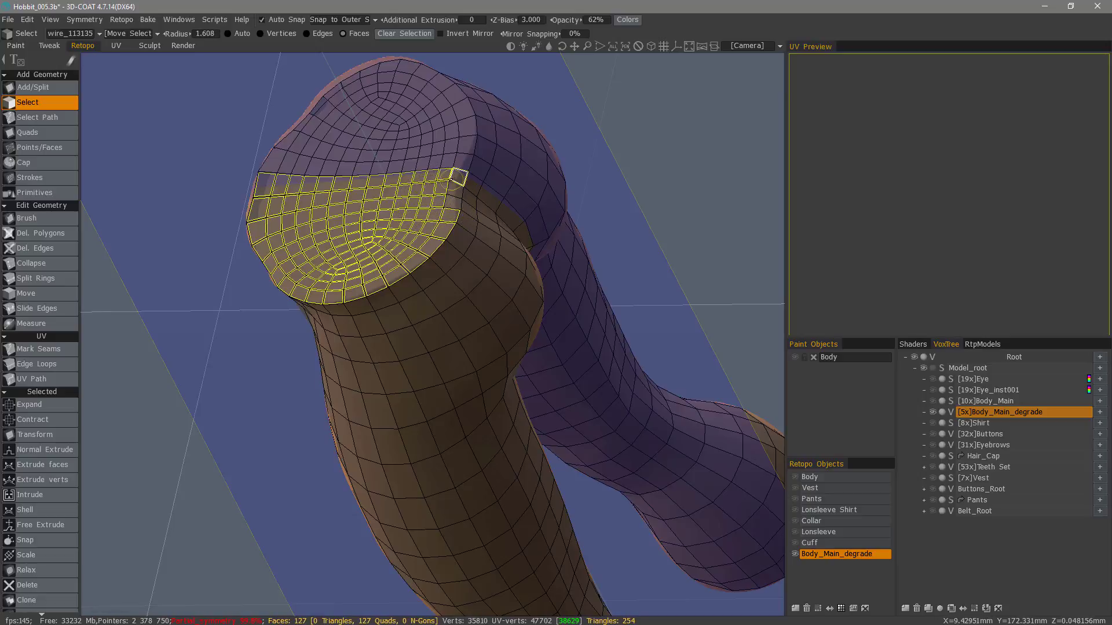
{"action": "mouse_move", "coordinate": [454, 188]}
{"action": "left_mouse_down"}
{"action": "mouse_move", "coordinate": [355, 203]}
{"action": "mouse_move", "coordinate": [451, 283]}
{"action": "mouse_move", "coordinate": [423, 278]}
{"action": "mouse_move", "coordinate": [501, 316]}
{"action": "mouse_move", "coordinate": [376, 256]}
{"action": "mouse_move", "coordinate": [427, 266]}
{"action": "mouse_move", "coordinate": [437, 241]}
{"action": "mouse_move", "coordinate": [423, 268]}
{"action": "mouse_move", "coordinate": [463, 249]}
{"action": "mouse_move", "coordinate": [485, 292]}
{"action": "left_mouse_up"}
{"action": "key", "text": "Delete"}
Step: Select all the faces capping the lower end of the character's left leg and delete them
{"action": "left_click_drag", "start_coordinate": [463, 331], "coordinate": [495, 300]}
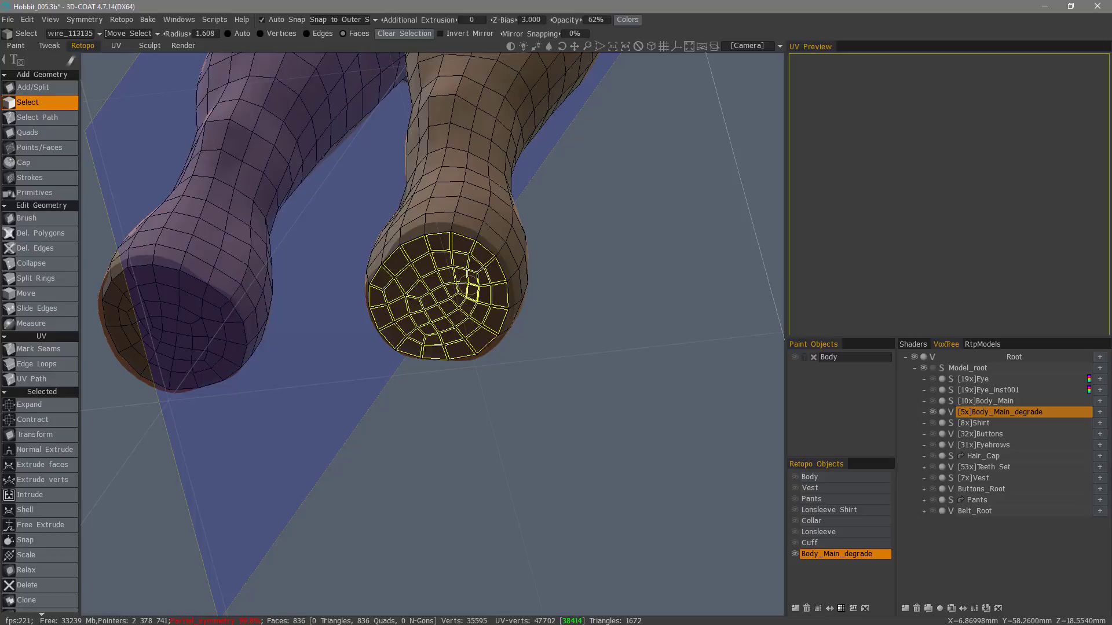
{"action": "left_click_drag", "start_coordinate": [433, 328], "coordinate": [536, 352], "text": "alt"}
{"action": "key", "text": "Delete"}
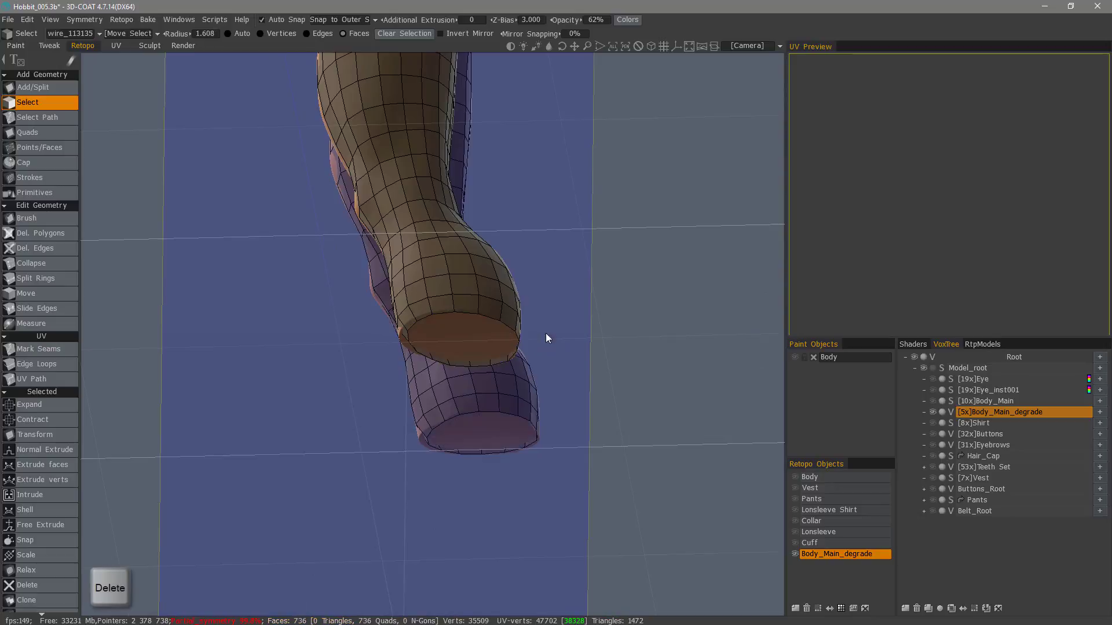
Step: Smooth the mesh around the left leg's open lower end using the retopo Brush at radius 8.233 with Keep Bounds While Smoothing on
{"action": "mouse_move", "coordinate": [514, 290]}
{"action": "left_mouse_down", "text": "alt"}
{"action": "mouse_move", "coordinate": [533, 272]}
{"action": "mouse_move", "coordinate": [521, 285]}
{"action": "mouse_move", "coordinate": [112, 168]}
{"action": "left_mouse_up", "text": "alt"}
{"action": "left_click", "coordinate": [69, 221]}
{"action": "left_click_drag", "start_coordinate": [399, 342], "coordinate": [423, 315], "text": "alt"}
{"action": "right_click_drag", "start_coordinate": [422, 315], "coordinate": [435, 313]}
{"action": "mouse_move", "coordinate": [435, 314]}
{"action": "left_mouse_down", "text": "alt"}
{"action": "mouse_move", "coordinate": [392, 310]}
{"action": "mouse_move", "coordinate": [407, 318]}
{"action": "left_mouse_up", "text": "alt"}
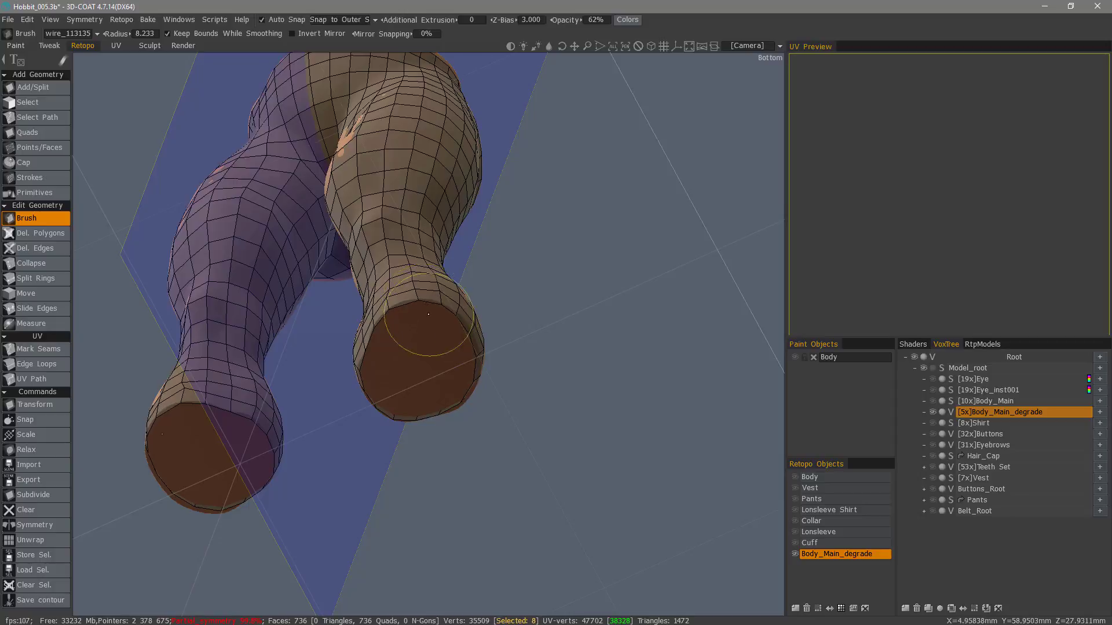
{"action": "mouse_move", "coordinate": [429, 314]}
{"action": "left_mouse_down", "text": "alt"}
{"action": "mouse_move", "coordinate": [459, 335]}
{"action": "mouse_move", "coordinate": [484, 335]}
{"action": "mouse_move", "coordinate": [417, 356]}
{"action": "left_mouse_up", "text": "alt"}
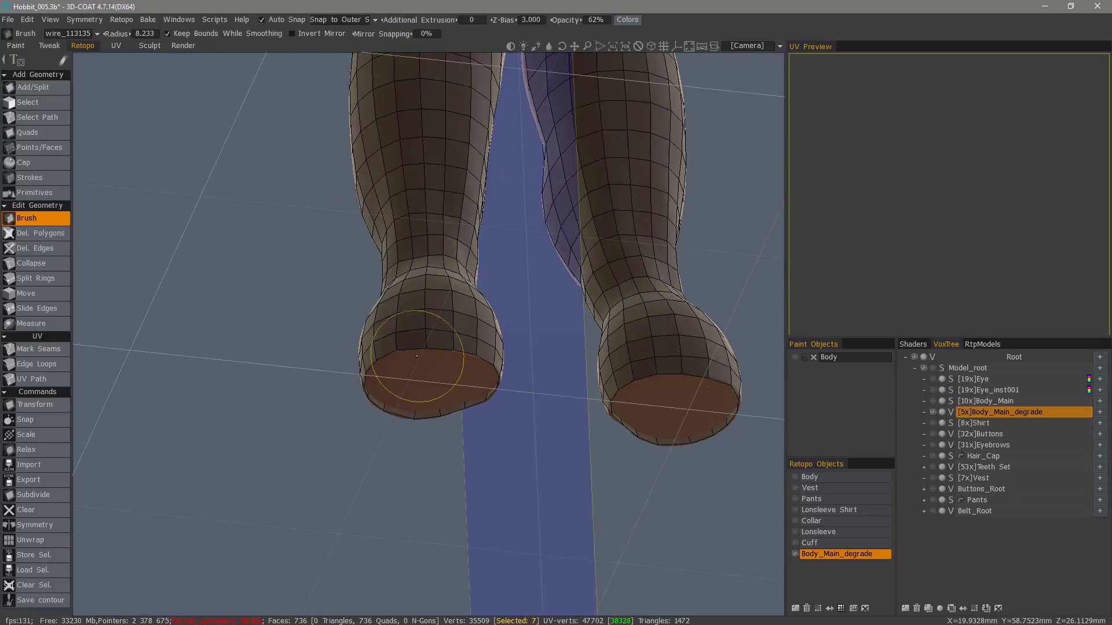
Step: Turn off Keep Bounds While Smoothing and even out the left leg's open lower edge with a Brush radius of 4.546
{"action": "mouse_move", "coordinate": [509, 350]}
{"action": "left_mouse_down", "text": "alt"}
{"action": "mouse_move", "coordinate": [471, 356]}
{"action": "mouse_move", "coordinate": [485, 364]}
{"action": "mouse_move", "coordinate": [446, 386]}
{"action": "mouse_move", "coordinate": [454, 348]}
{"action": "mouse_move", "coordinate": [475, 341]}
{"action": "mouse_move", "coordinate": [441, 341]}
{"action": "left_mouse_up", "text": "alt"}
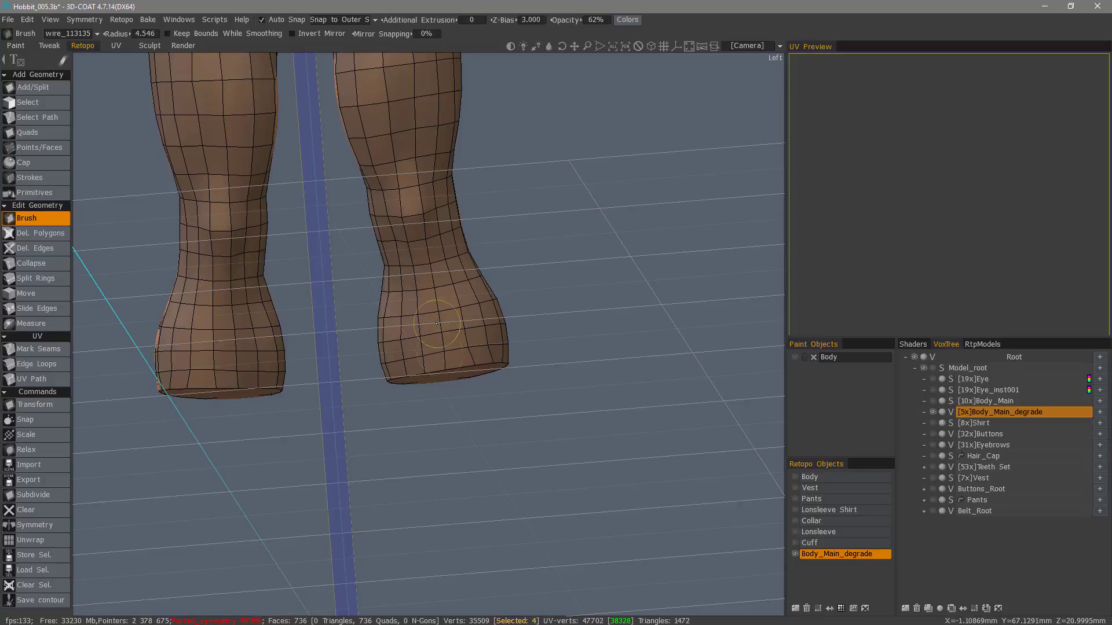
{"action": "left_click_drag", "start_coordinate": [407, 375], "coordinate": [360, 346], "text": "alt"}
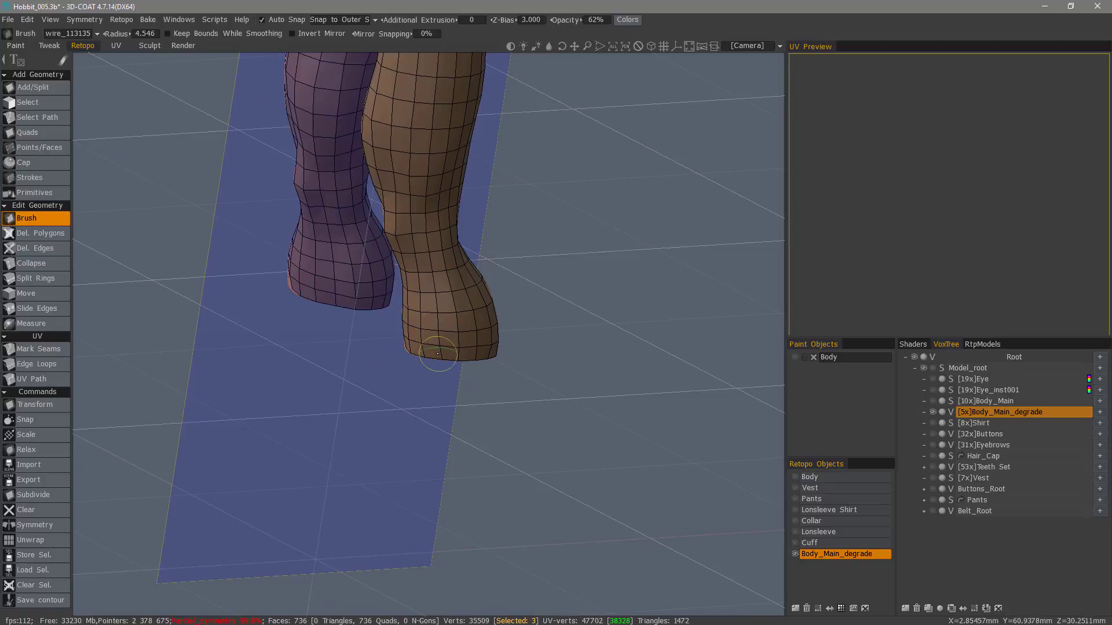
{"action": "mouse_move", "coordinate": [451, 373]}
{"action": "left_mouse_down", "text": "alt"}
{"action": "mouse_move", "coordinate": [420, 356]}
{"action": "mouse_move", "coordinate": [413, 367]}
{"action": "mouse_move", "coordinate": [372, 359]}
{"action": "mouse_move", "coordinate": [489, 318]}
{"action": "left_mouse_up", "text": "alt"}
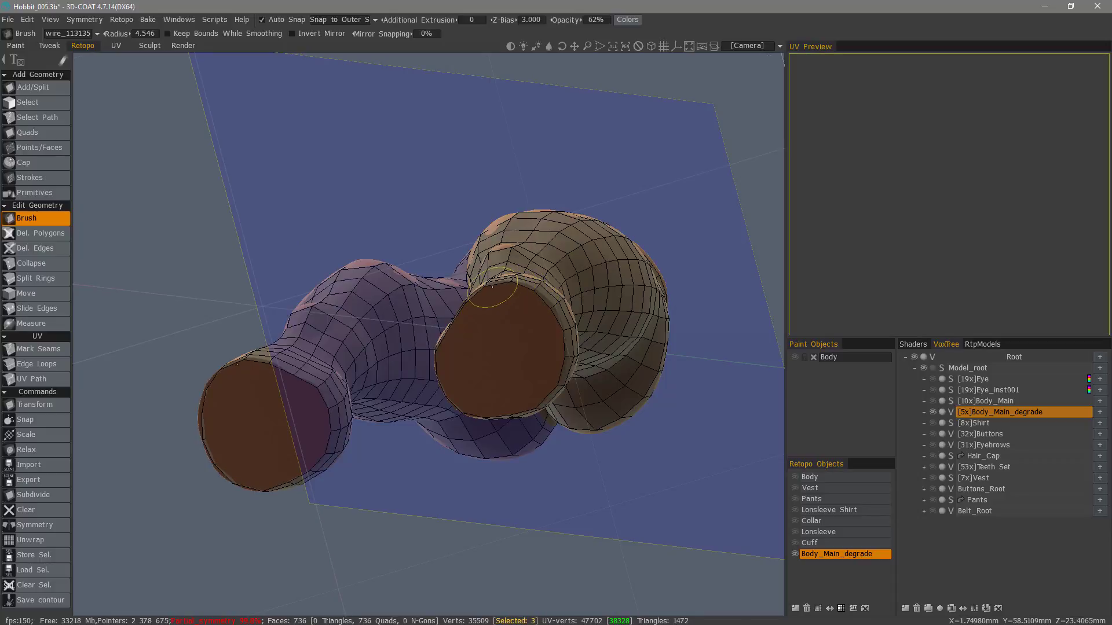
{"action": "left_click_drag", "start_coordinate": [544, 301], "coordinate": [499, 301], "text": "alt"}
{"action": "scroll", "coordinate": [734, 234], "scroll_direction": "down", "scroll_amount": 3}
{"action": "left_click_drag", "start_coordinate": [165, 216], "coordinate": [251, 187], "text": "alt"}
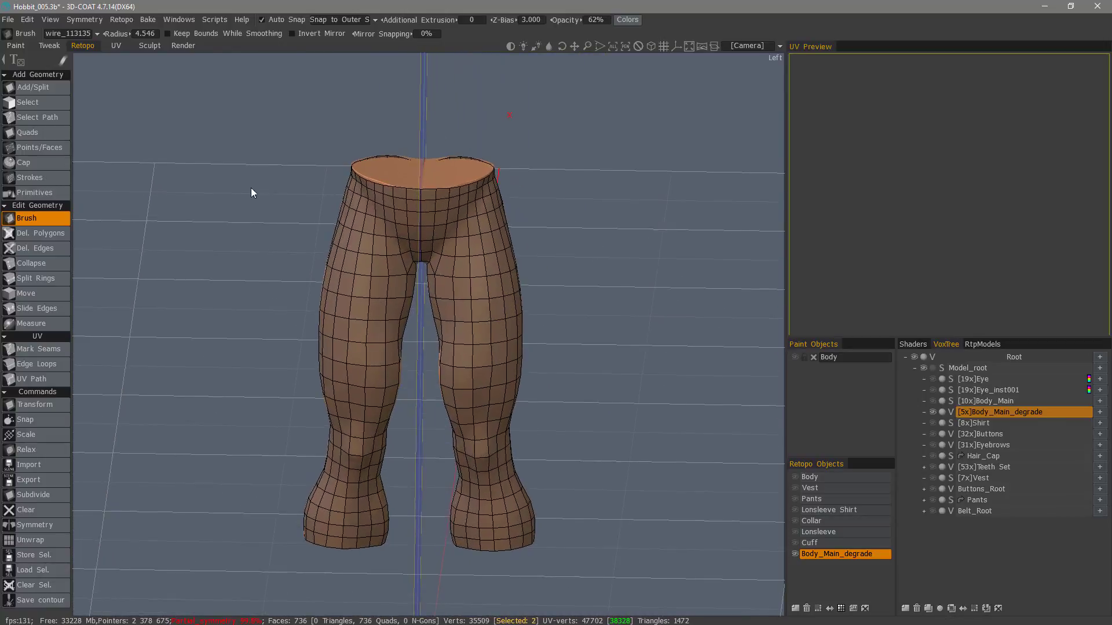
Step: Turn off Auto Snap and reshape the lower legs of the retopo mesh around the shin and ankle with a Brush radius of 18.325
{"action": "left_click", "coordinate": [262, 20]}
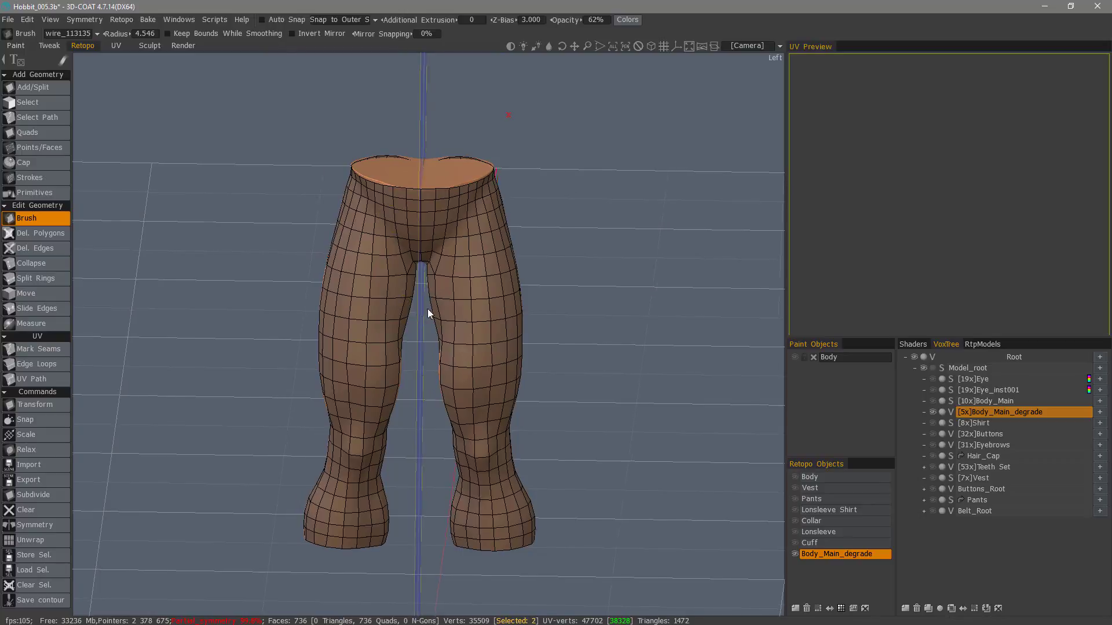
{"action": "left_click_drag", "start_coordinate": [429, 310], "coordinate": [437, 332], "text": "alt"}
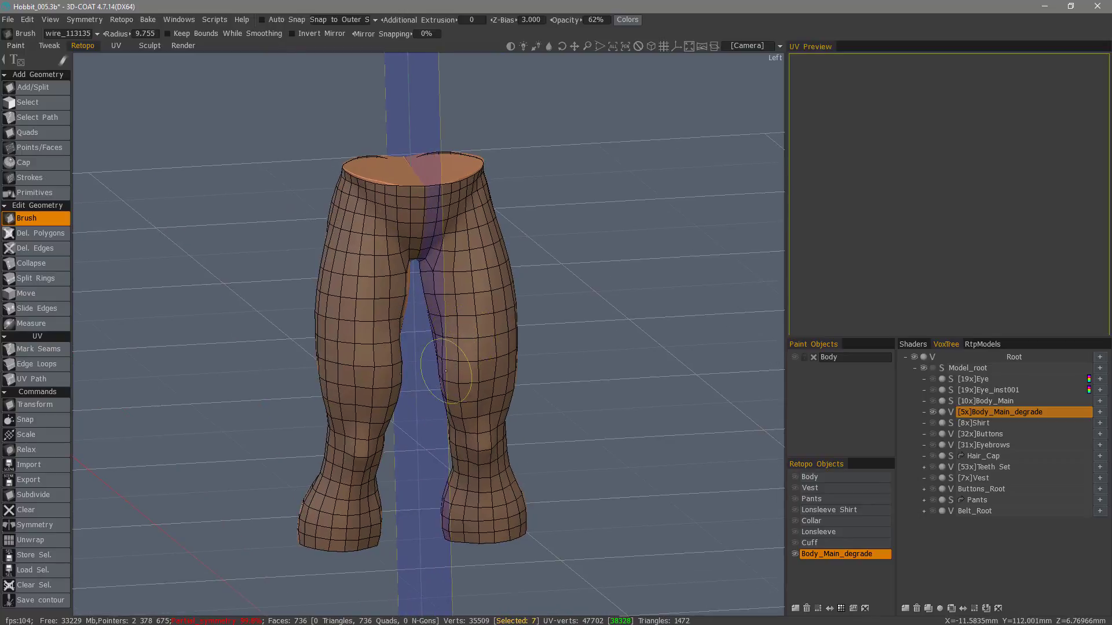
{"action": "mouse_move", "coordinate": [446, 370]}
{"action": "left_mouse_down", "text": "alt"}
{"action": "mouse_move", "coordinate": [435, 348]}
{"action": "mouse_move", "coordinate": [453, 340]}
{"action": "mouse_move", "coordinate": [444, 344]}
{"action": "left_mouse_up", "text": "alt"}
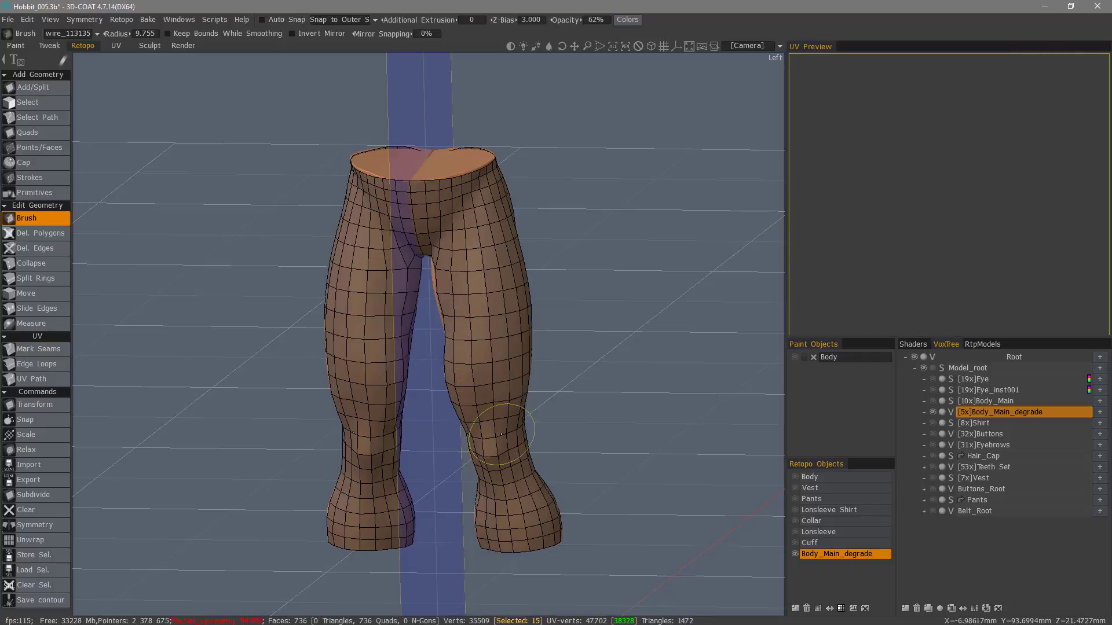
{"action": "mouse_move", "coordinate": [487, 438]}
{"action": "left_mouse_down", "text": "alt"}
{"action": "mouse_move", "coordinate": [474, 410]}
{"action": "mouse_move", "coordinate": [472, 421]}
{"action": "left_mouse_up", "text": "alt"}
{"action": "right_click_drag", "start_coordinate": [470, 425], "coordinate": [492, 425]}
{"action": "mouse_move", "coordinate": [493, 425]}
{"action": "left_mouse_down", "text": "alt"}
{"action": "mouse_move", "coordinate": [504, 440]}
{"action": "mouse_move", "coordinate": [515, 427]}
{"action": "left_mouse_up", "text": "alt"}
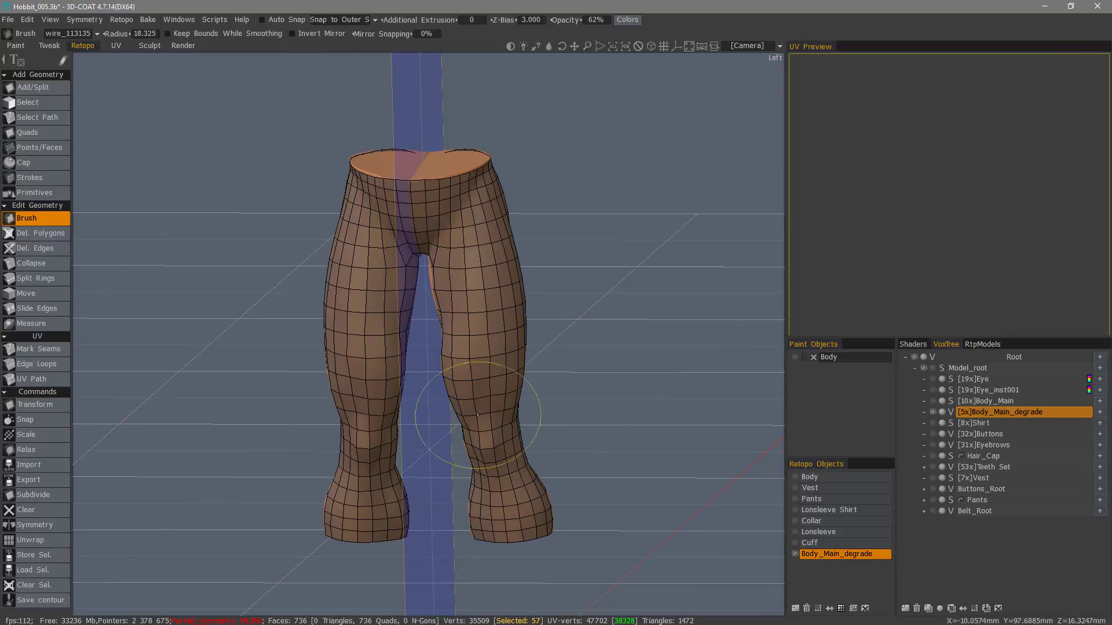
{"action": "left_click_drag", "start_coordinate": [509, 427], "coordinate": [527, 459]}
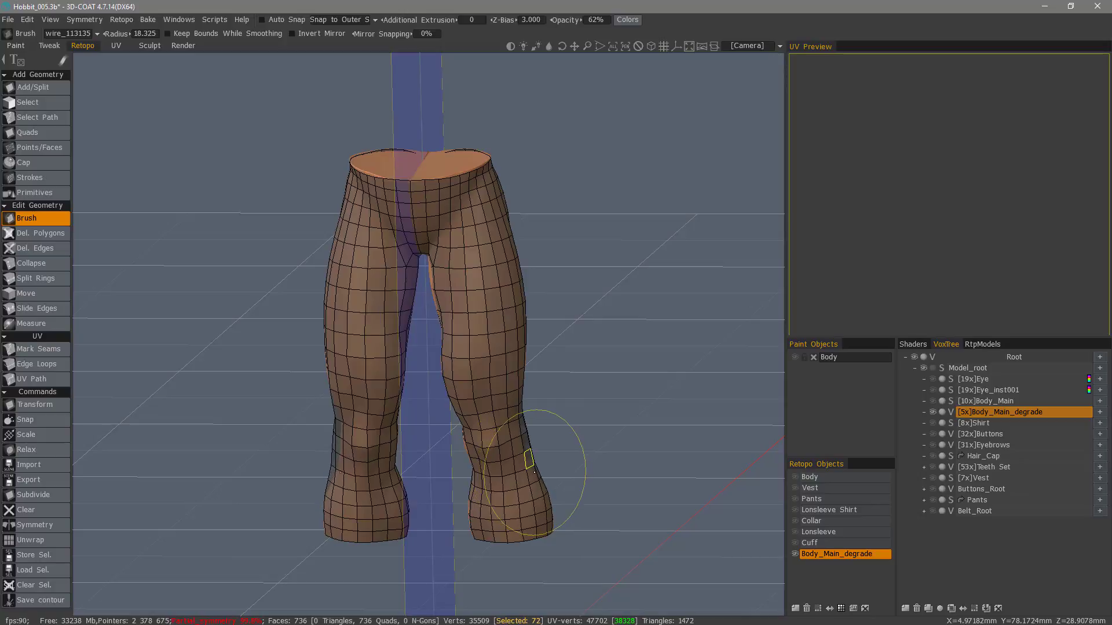
{"action": "mouse_move", "coordinate": [535, 432]}
{"action": "left_mouse_down", "text": "alt"}
{"action": "mouse_move", "coordinate": [525, 419]}
{"action": "mouse_move", "coordinate": [479, 442]}
{"action": "mouse_move", "coordinate": [480, 468]}
{"action": "mouse_move", "coordinate": [452, 352]}
{"action": "mouse_move", "coordinate": [551, 410]}
{"action": "mouse_move", "coordinate": [558, 472]}
{"action": "mouse_move", "coordinate": [460, 436]}
{"action": "mouse_move", "coordinate": [442, 373]}
{"action": "mouse_move", "coordinate": [112, 347]}
{"action": "mouse_move", "coordinate": [365, 442]}
{"action": "mouse_move", "coordinate": [366, 429]}
{"action": "left_mouse_up", "text": "alt"}
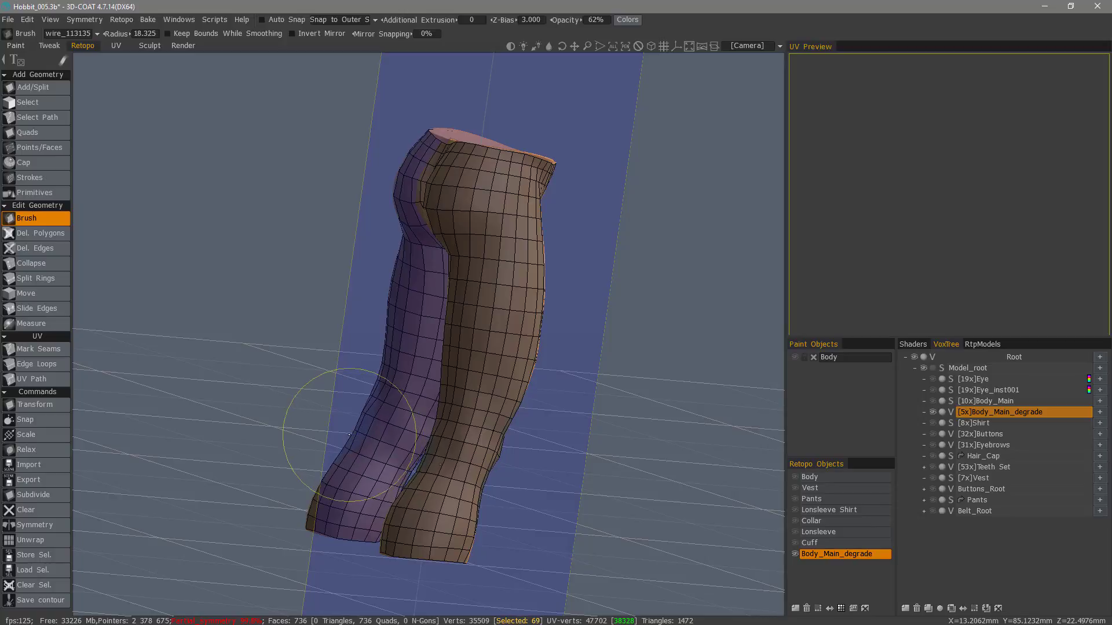
{"action": "left_click_drag", "start_coordinate": [383, 376], "coordinate": [400, 416], "text": "alt"}
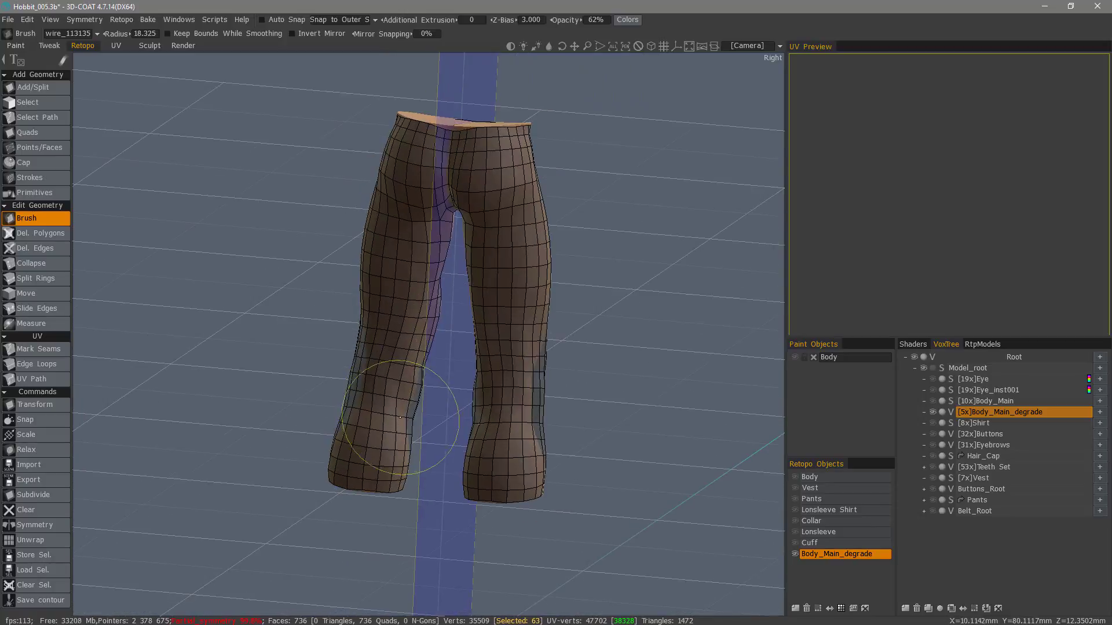
{"action": "left_click_drag", "start_coordinate": [424, 368], "coordinate": [315, 367], "text": "alt"}
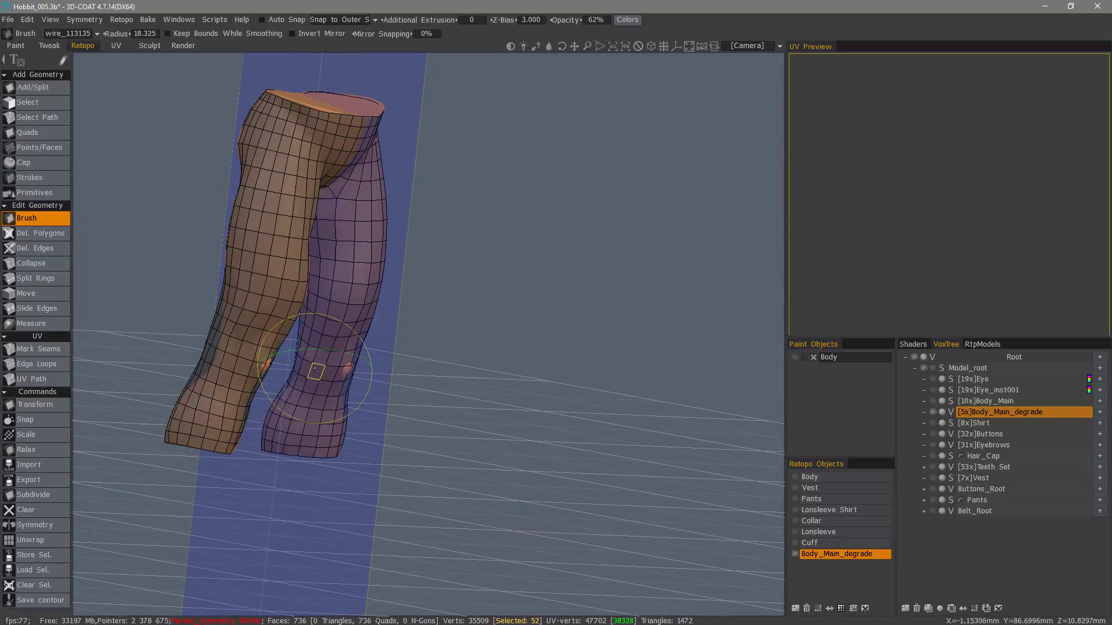
Step: Select all faces of the Body_Main_degrade retopo layer, extrude them slightly with Extrude Faces to give the pants thickness, and clear the selection
{"action": "mouse_move", "coordinate": [388, 428]}
{"action": "left_mouse_down", "text": "alt"}
{"action": "mouse_move", "coordinate": [322, 318]}
{"action": "mouse_move", "coordinate": [272, 357]}
{"action": "mouse_move", "coordinate": [258, 353]}
{"action": "mouse_move", "coordinate": [289, 357]}
{"action": "mouse_move", "coordinate": [290, 347]}
{"action": "mouse_move", "coordinate": [311, 378]}
{"action": "mouse_move", "coordinate": [298, 348]}
{"action": "mouse_move", "coordinate": [312, 355]}
{"action": "mouse_move", "coordinate": [236, 337]}
{"action": "mouse_move", "coordinate": [253, 273]}
{"action": "mouse_move", "coordinate": [249, 237]}
{"action": "mouse_move", "coordinate": [264, 225]}
{"action": "mouse_move", "coordinate": [207, 240]}
{"action": "mouse_move", "coordinate": [504, 462]}
{"action": "mouse_move", "coordinate": [512, 410]}
{"action": "mouse_move", "coordinate": [61, 505]}
{"action": "mouse_move", "coordinate": [41, 453]}
{"action": "left_mouse_up", "text": "alt"}
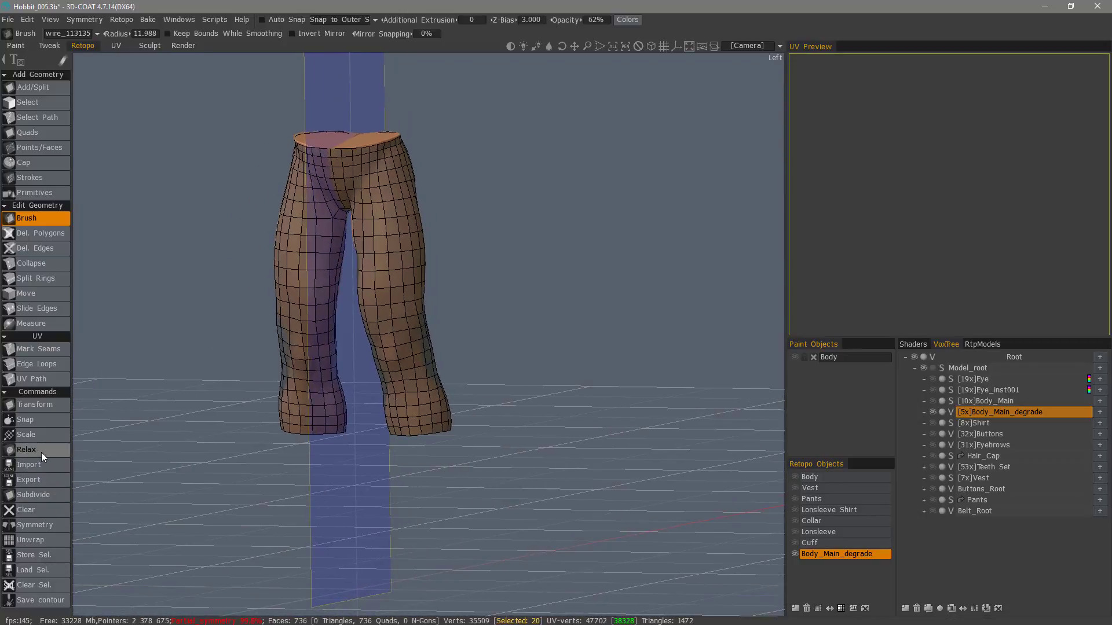
{"action": "mouse_move", "coordinate": [116, 405]}
{"action": "left_mouse_down", "text": "alt"}
{"action": "mouse_move", "coordinate": [203, 364]}
{"action": "mouse_move", "coordinate": [419, 383]}
{"action": "mouse_move", "coordinate": [266, 333]}
{"action": "mouse_move", "coordinate": [216, 422]}
{"action": "mouse_move", "coordinate": [244, 425]}
{"action": "mouse_move", "coordinate": [348, 289]}
{"action": "mouse_move", "coordinate": [383, 261]}
{"action": "left_mouse_up", "text": "alt"}
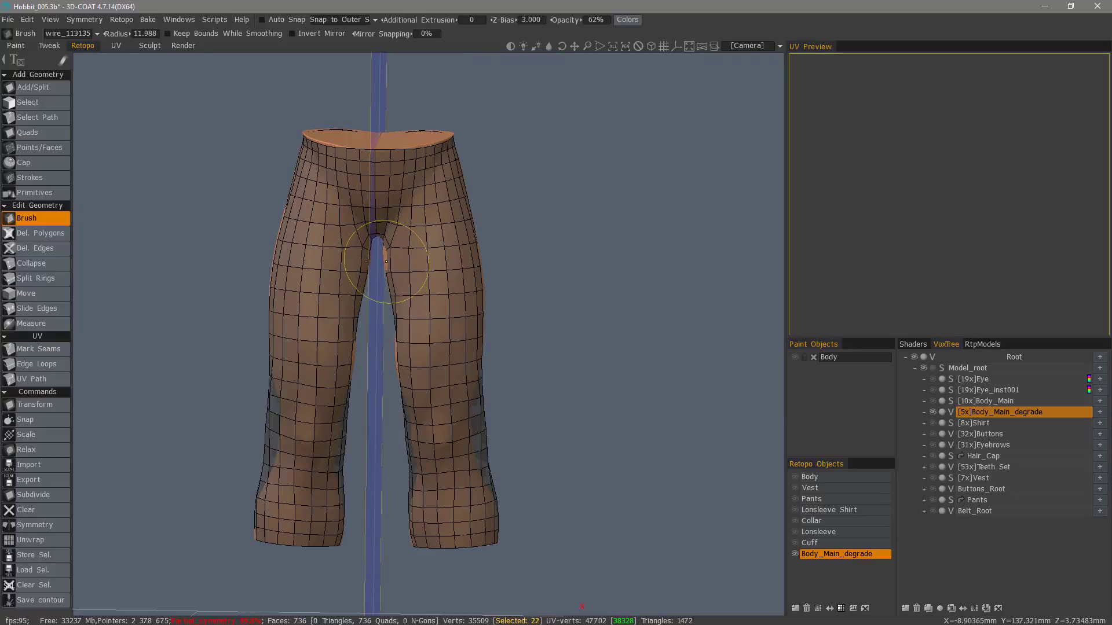
{"action": "left_click_drag", "start_coordinate": [389, 315], "coordinate": [412, 344], "text": "alt"}
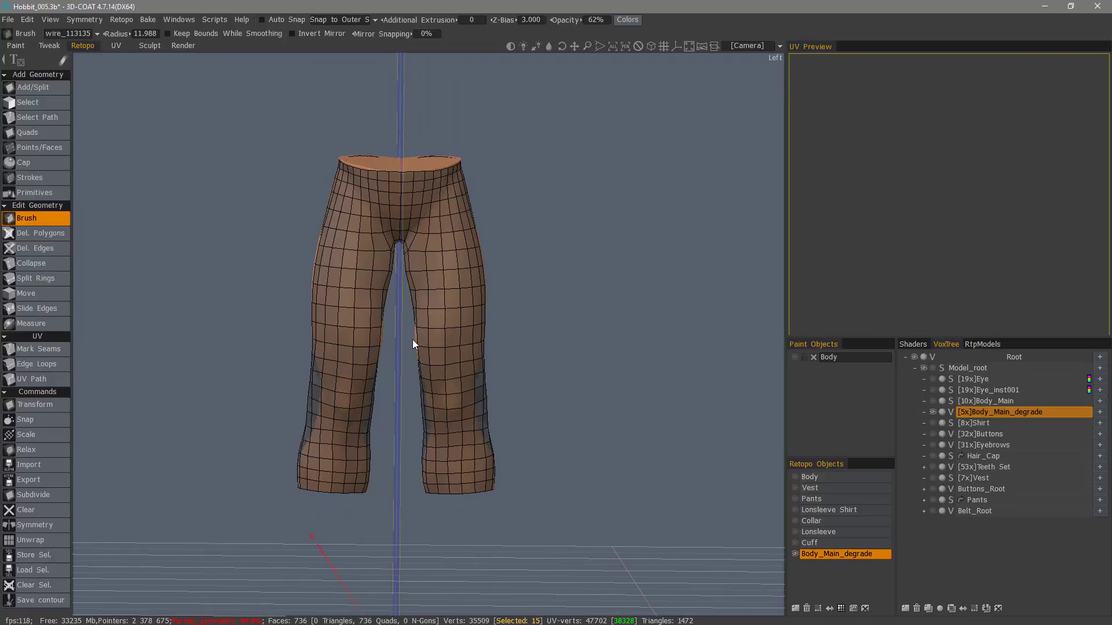
{"action": "left_click", "coordinate": [840, 609]}
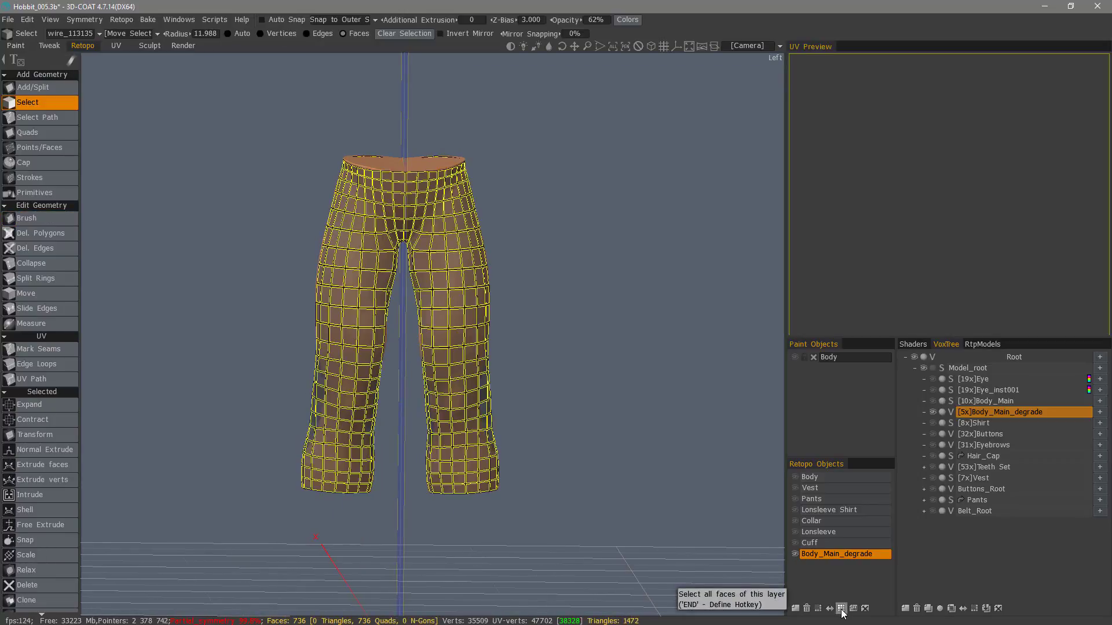
{"action": "left_click_drag", "start_coordinate": [781, 548], "coordinate": [778, 563], "text": "alt"}
{"action": "left_click_drag", "start_coordinate": [68, 434], "coordinate": [118, 467], "text": "alt"}
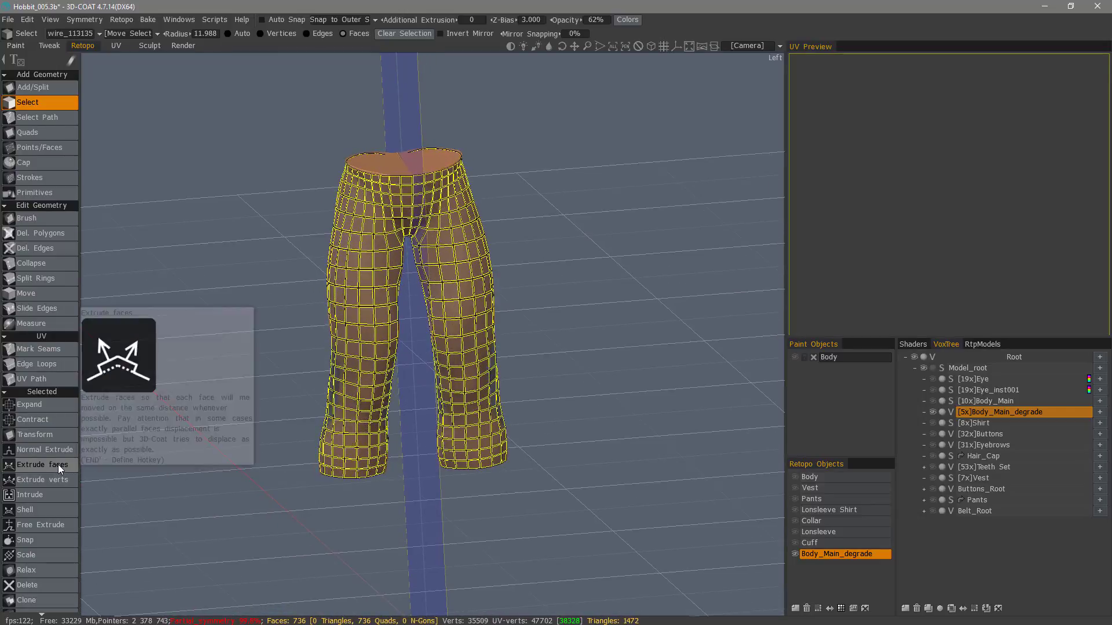
{"action": "left_click", "coordinate": [58, 464]}
{"action": "left_click_drag", "start_coordinate": [323, 173], "coordinate": [406, 188], "text": "alt"}
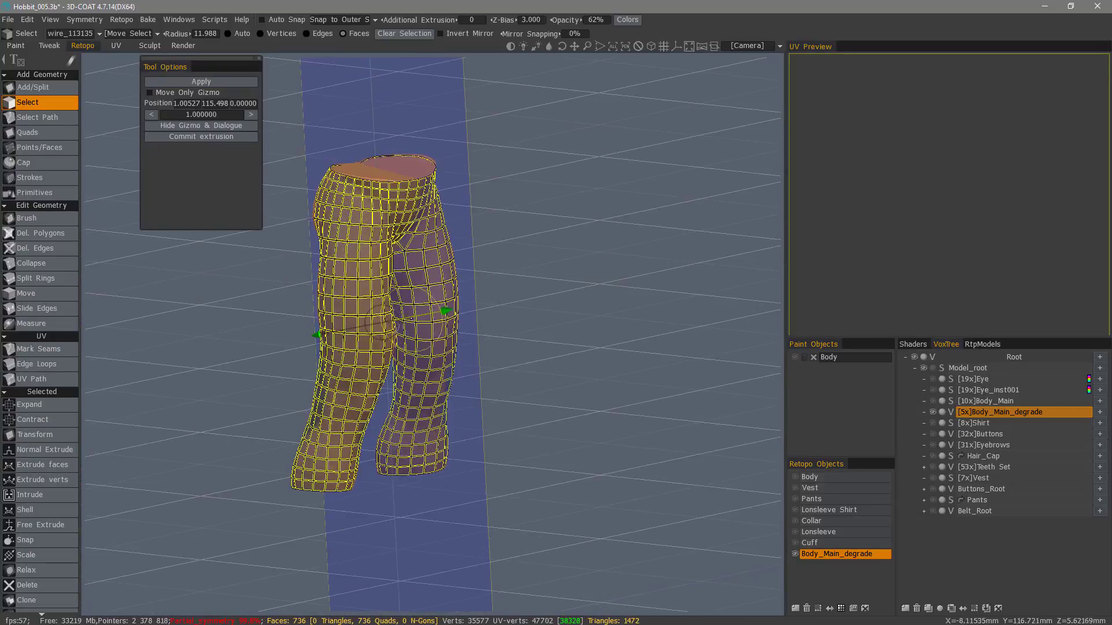
{"action": "left_click_drag", "start_coordinate": [444, 312], "coordinate": [289, 289]}
{"action": "right_click_drag", "start_coordinate": [289, 289], "coordinate": [367, 434], "text": "alt"}
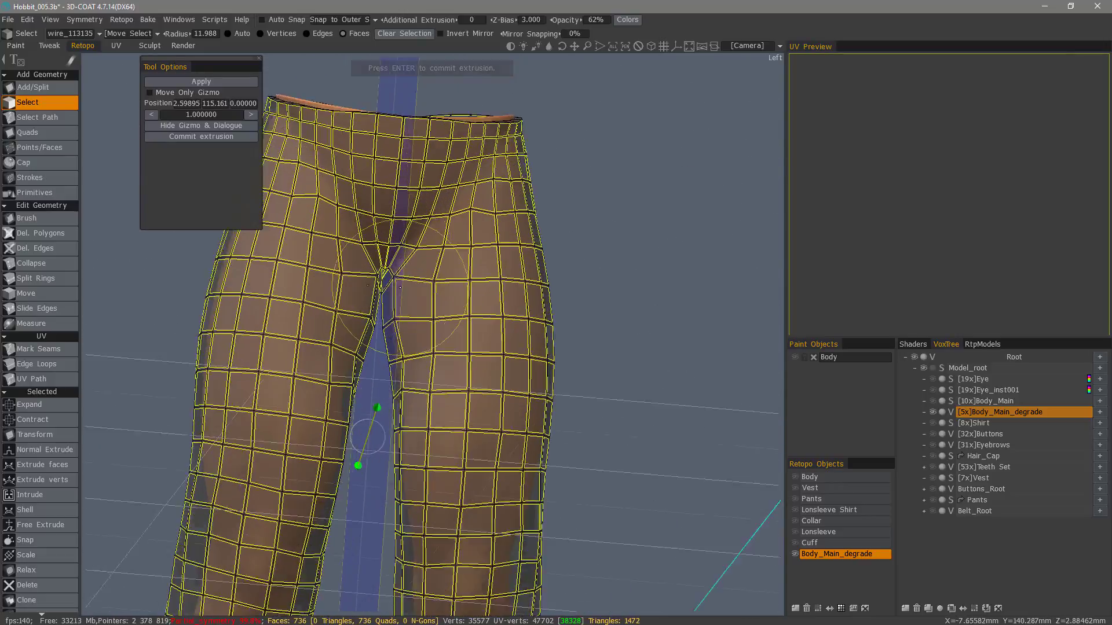
{"action": "left_click_drag", "start_coordinate": [367, 435], "coordinate": [389, 393], "text": "alt"}
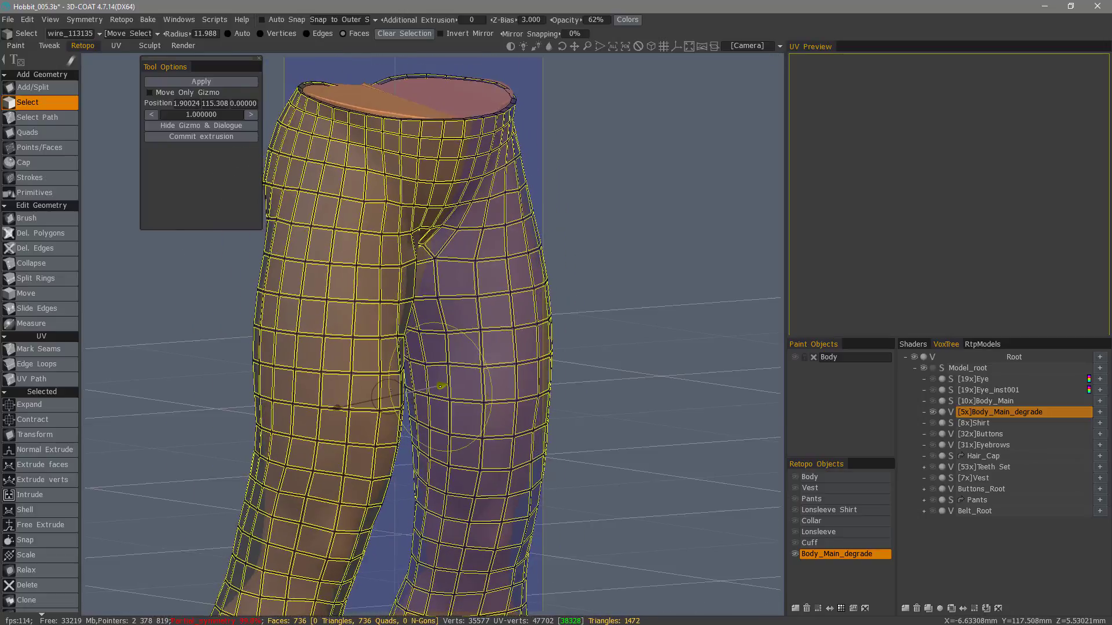
{"action": "right_click_drag", "start_coordinate": [440, 387], "coordinate": [521, 463], "text": "alt"}
{"action": "left_click_drag", "start_coordinate": [522, 466], "coordinate": [492, 399], "text": "alt"}
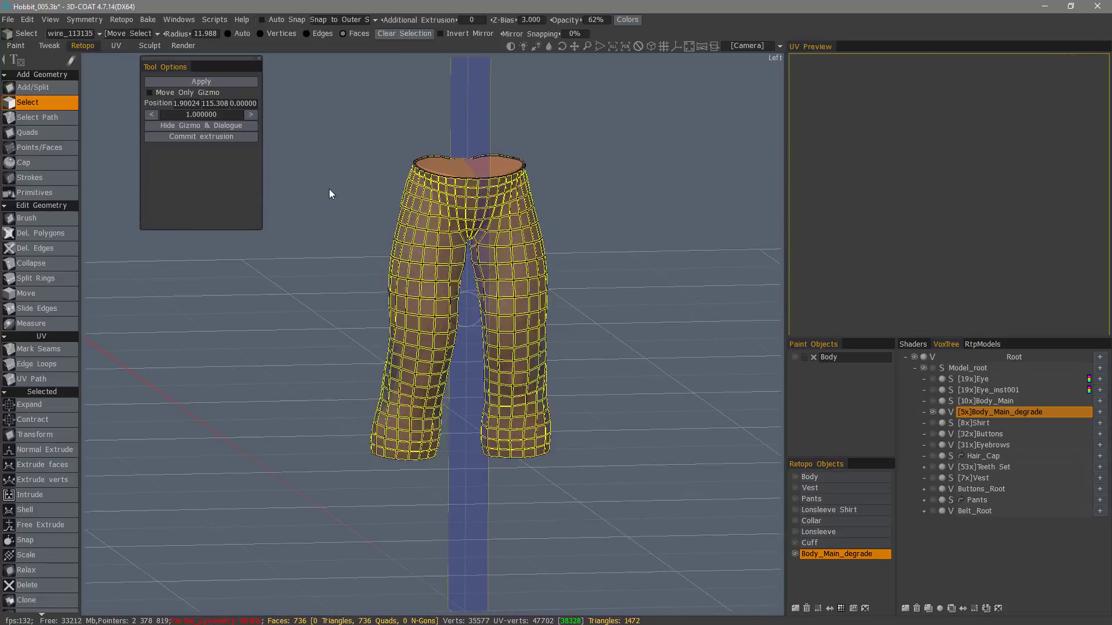
{"action": "key", "text": "Escape"}
{"action": "key", "text": "Escape"}
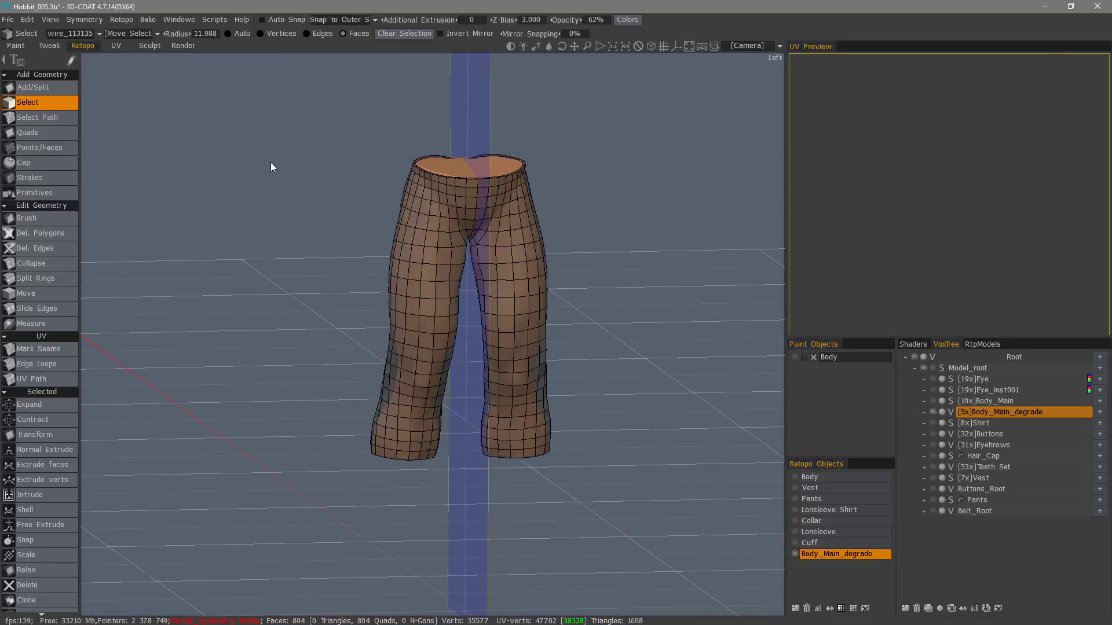
Step: Open the Hobbit_Clothing folder in the RtpModels library
{"action": "left_click_drag", "start_coordinate": [270, 168], "coordinate": [335, 161], "text": "alt"}
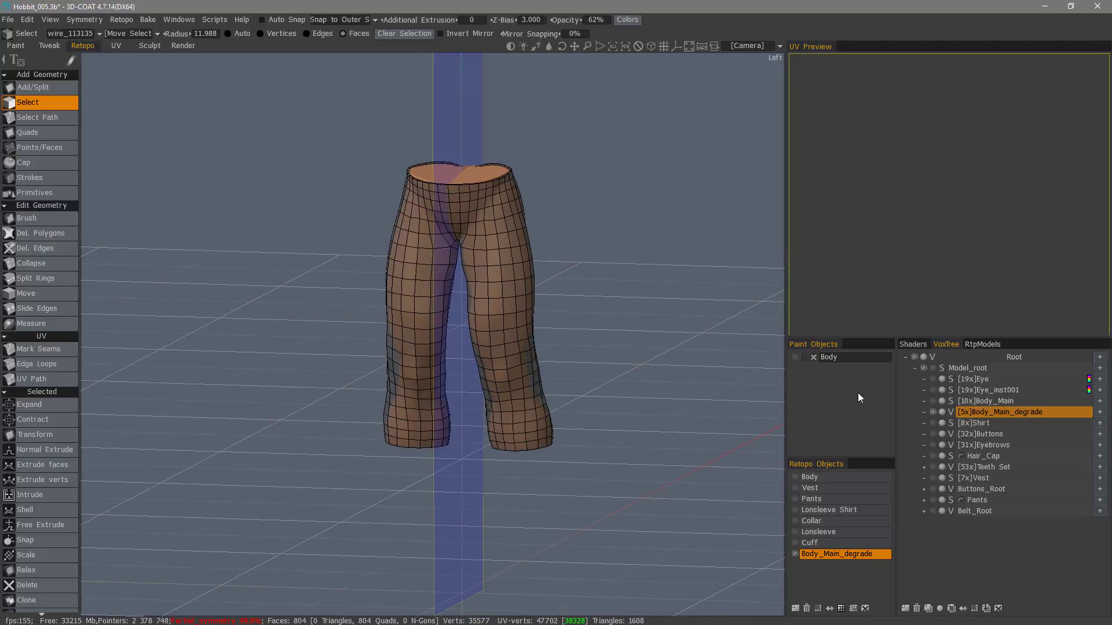
{"action": "left_click", "coordinate": [984, 345]}
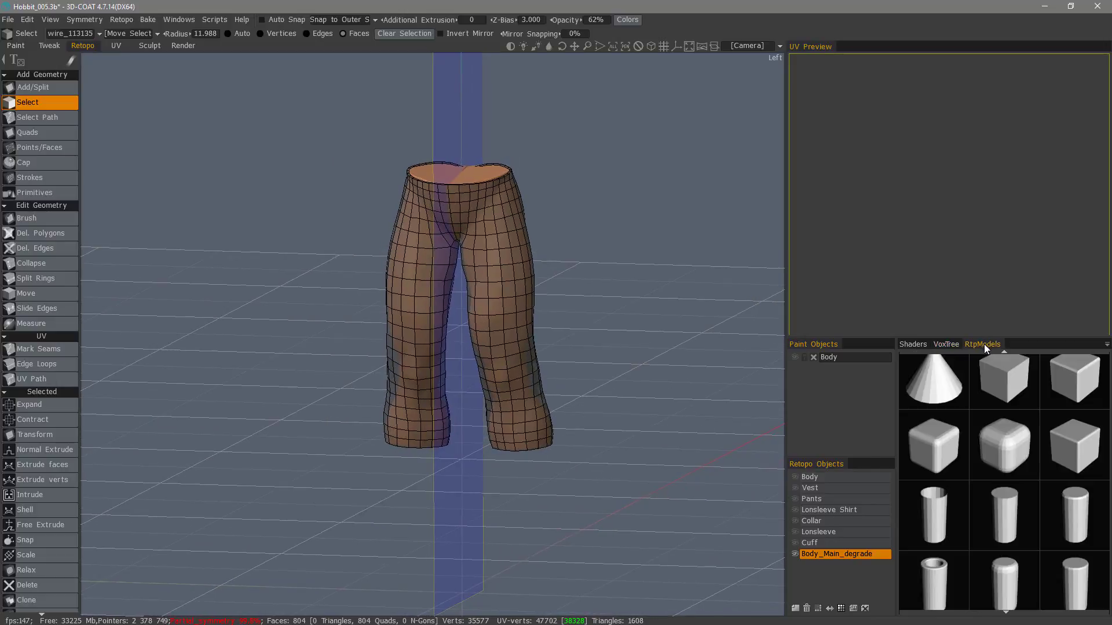
{"action": "left_click", "coordinate": [1107, 345]}
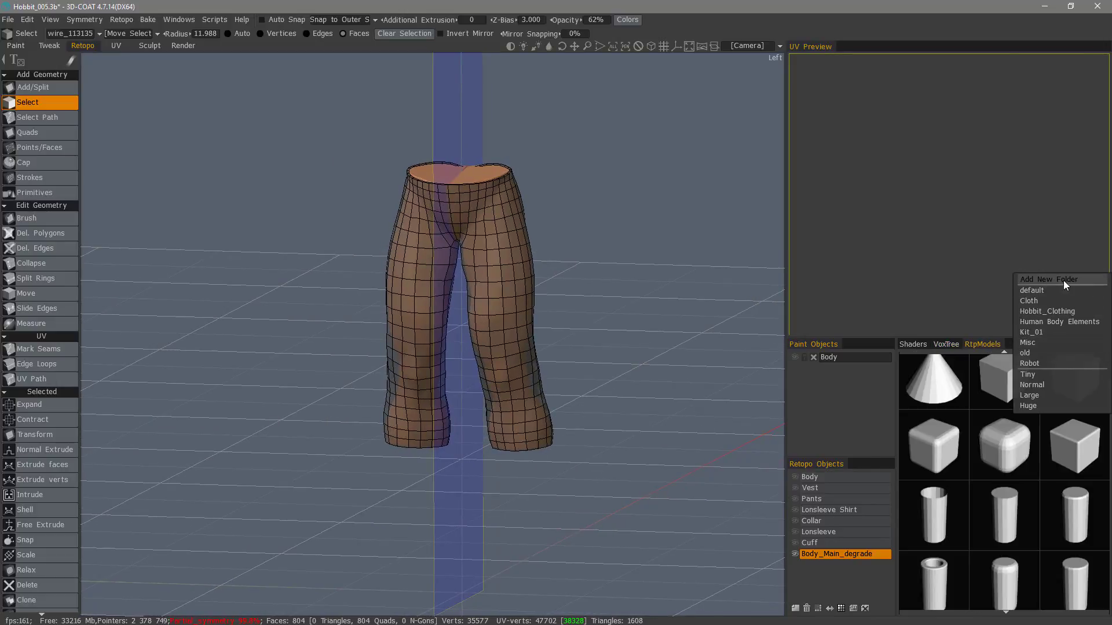
{"action": "left_click", "coordinate": [1044, 312]}
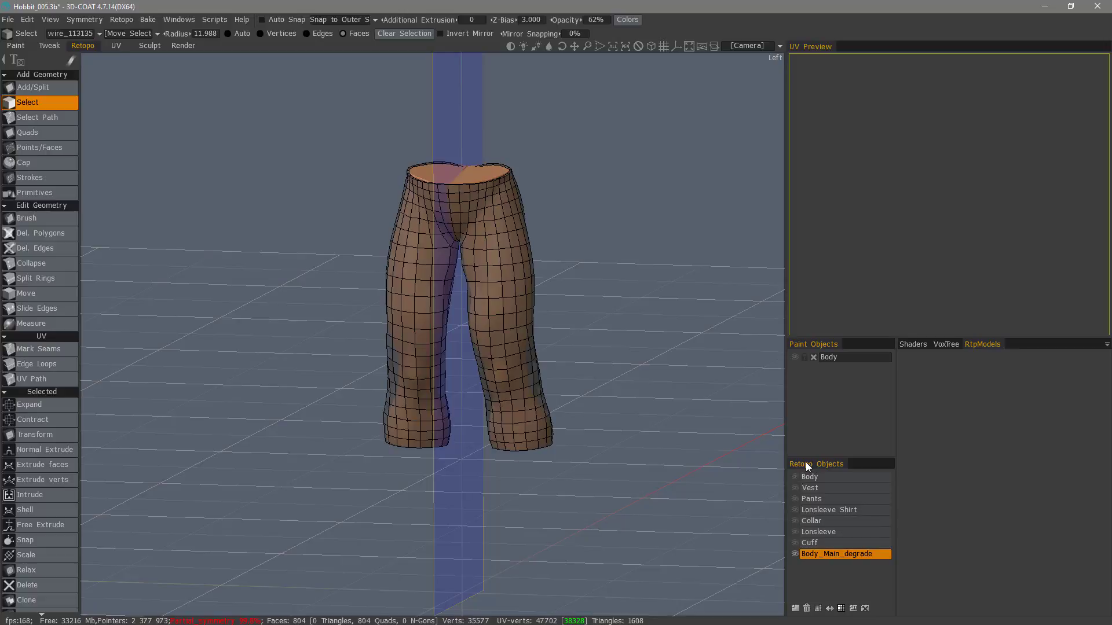
Step: Rename the Body_Main_degrade retopo layer as Pants_08 and add its mesh to the Hobbit_Clothing model library
{"action": "double_click", "coordinate": [840, 554]}
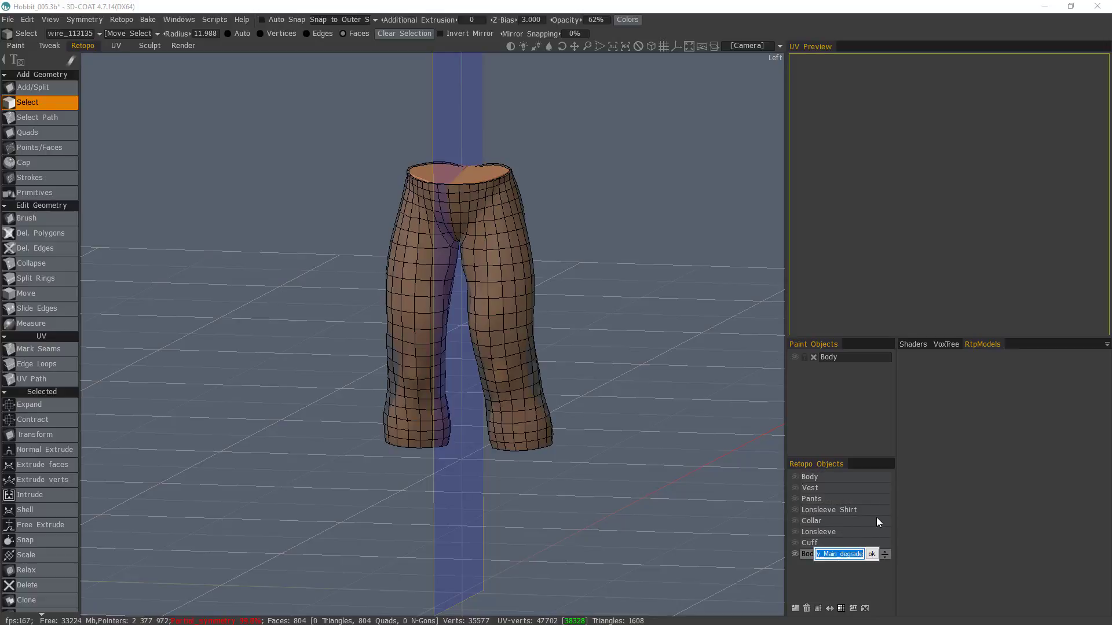
{"action": "type", "text": "Pants_08"}
{"action": "key", "text": "Return"}
{"action": "left_click_drag", "start_coordinate": [845, 554], "coordinate": [994, 506]}
{"action": "left_click_drag", "start_coordinate": [782, 432], "coordinate": [577, 399]}
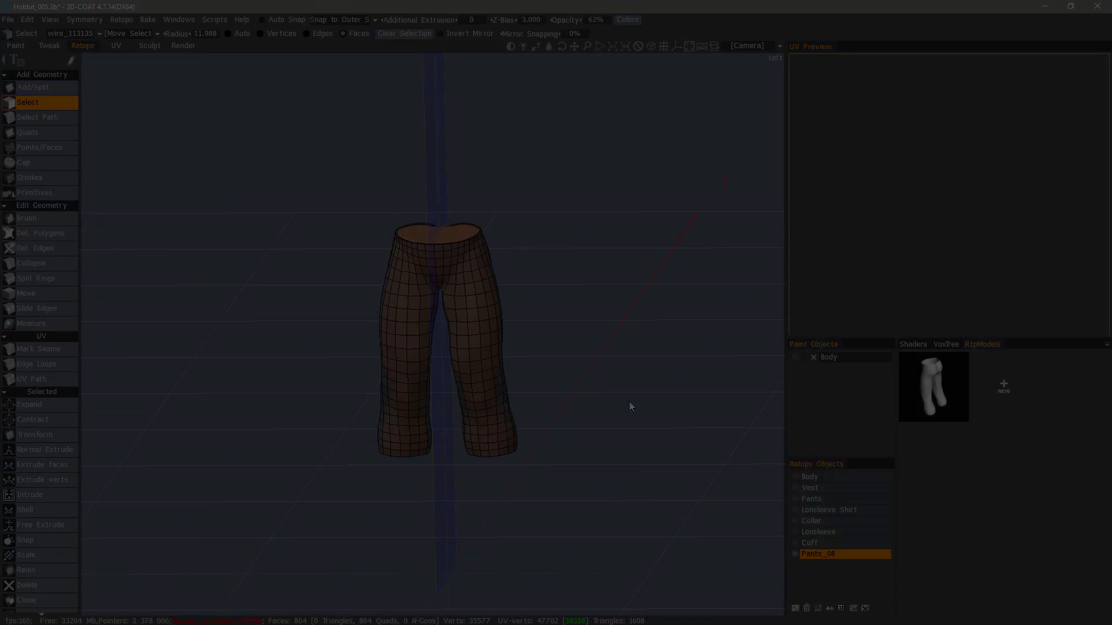